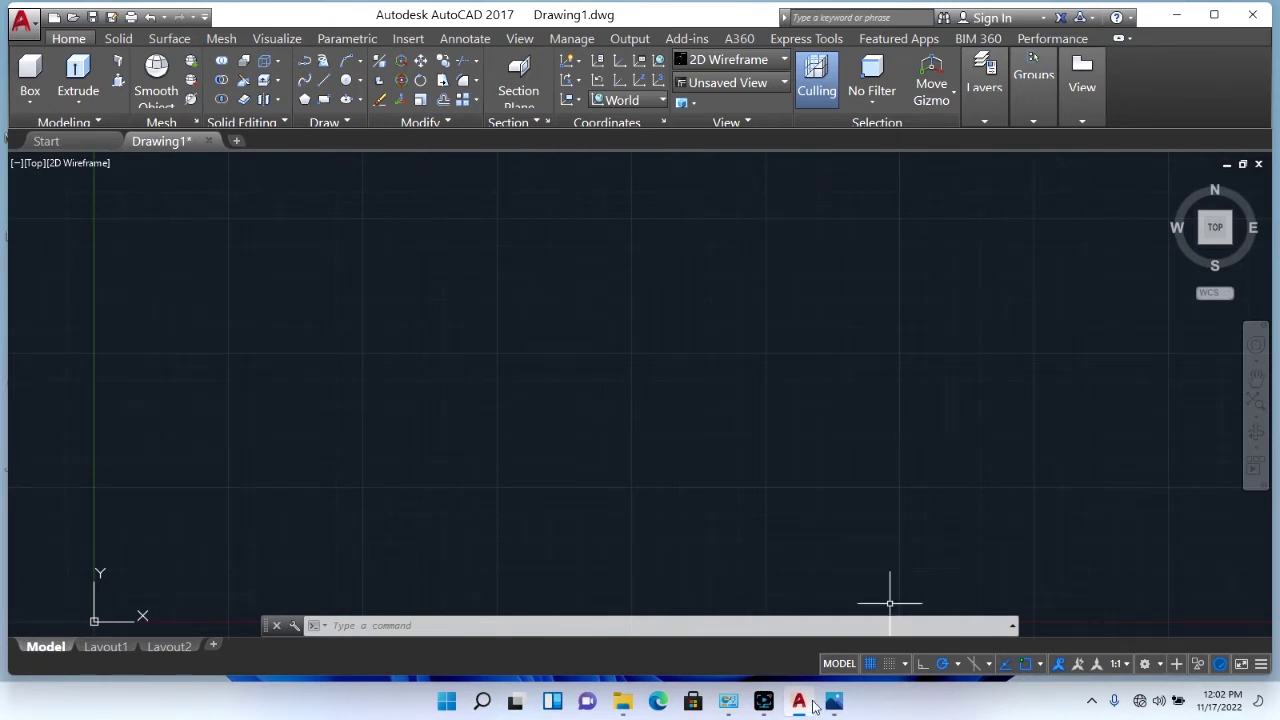
Open at1.PNG maximized in Photos, zoom in on the A–F point coordinates, then fit the whole figure
left_click(834, 701)
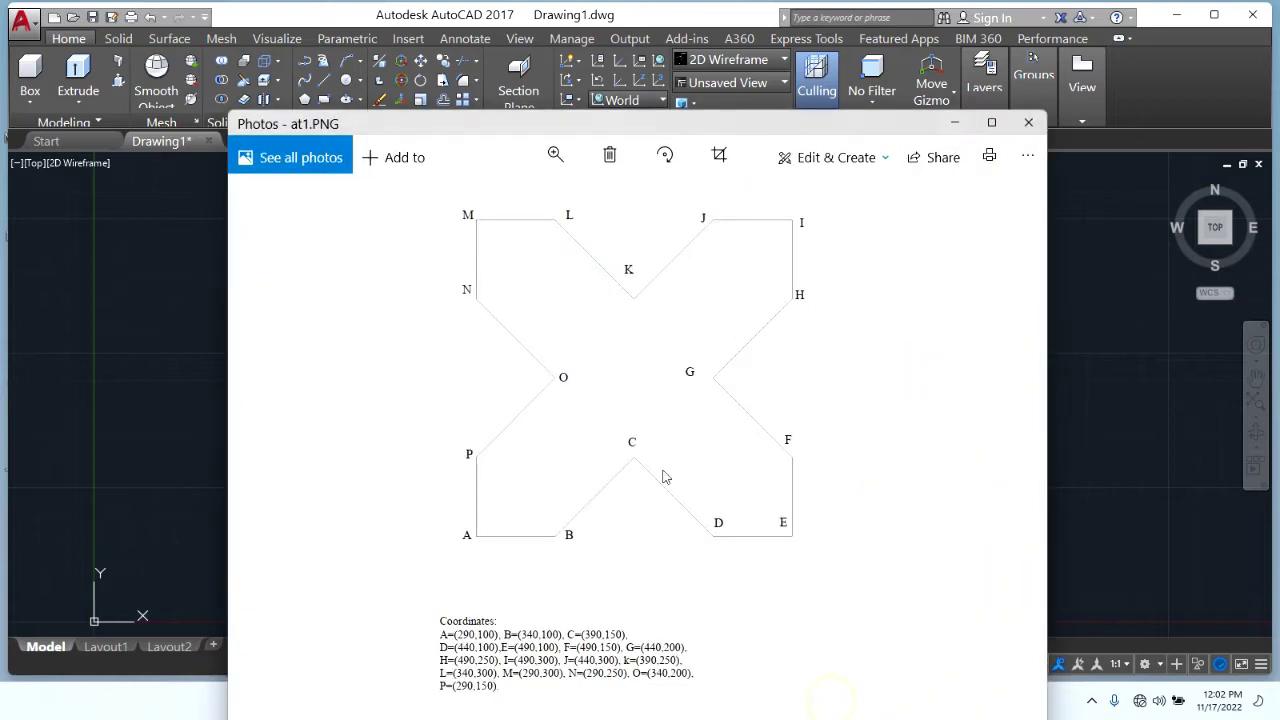
left_click(988, 128)
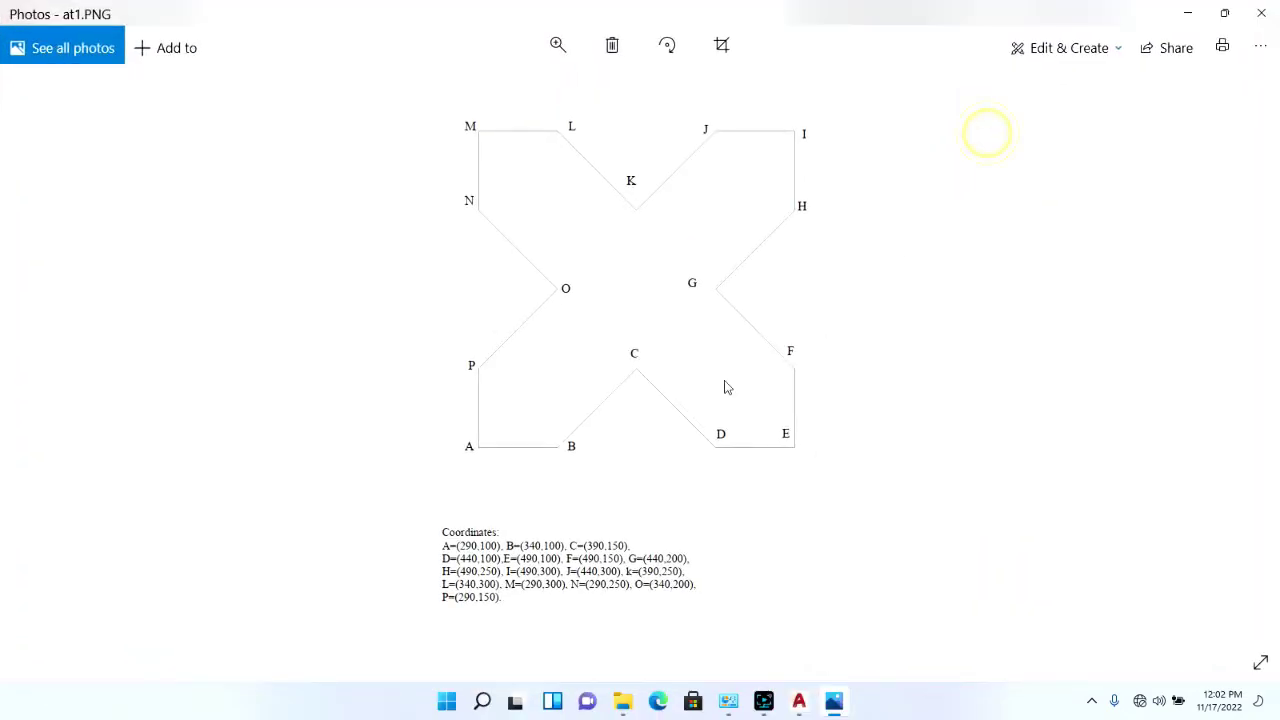
scroll(660, 466, "up", 1)
scroll(658, 466, "down", 1)
scroll(500, 560, "up", 3, "ctrl")
left_click_drag(475, 585, 487, 515)
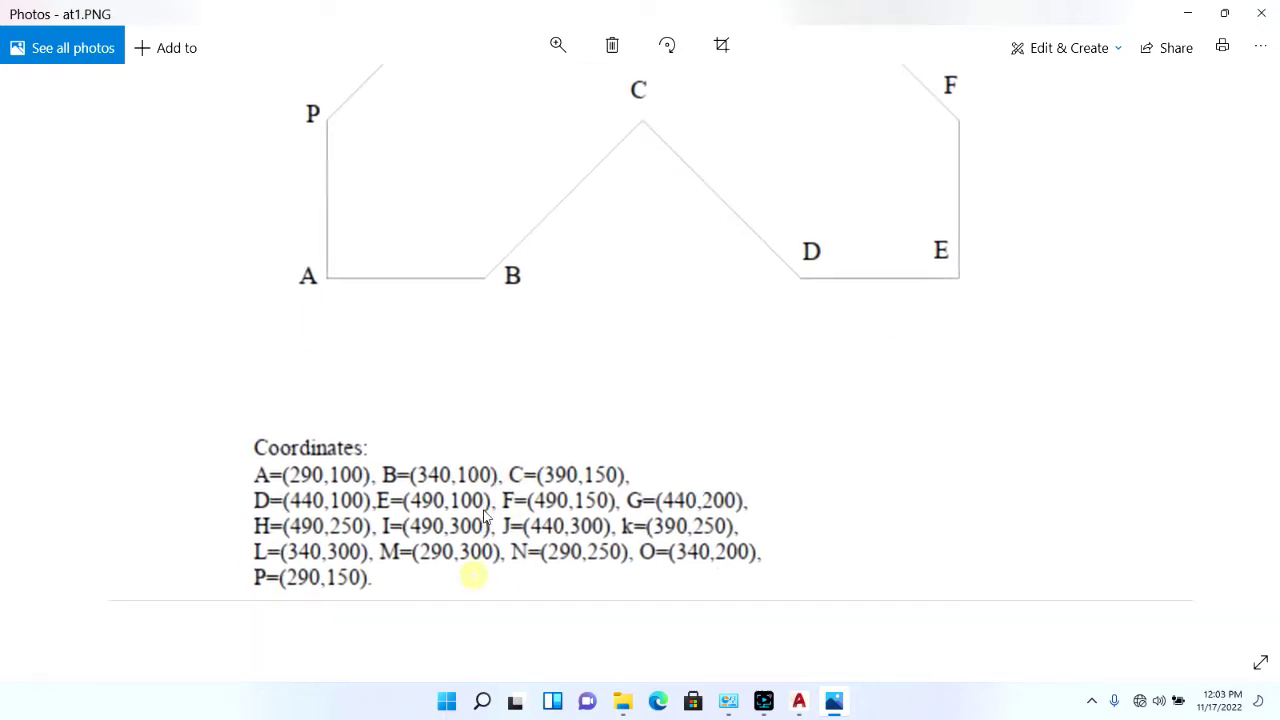
double_click(587, 478)
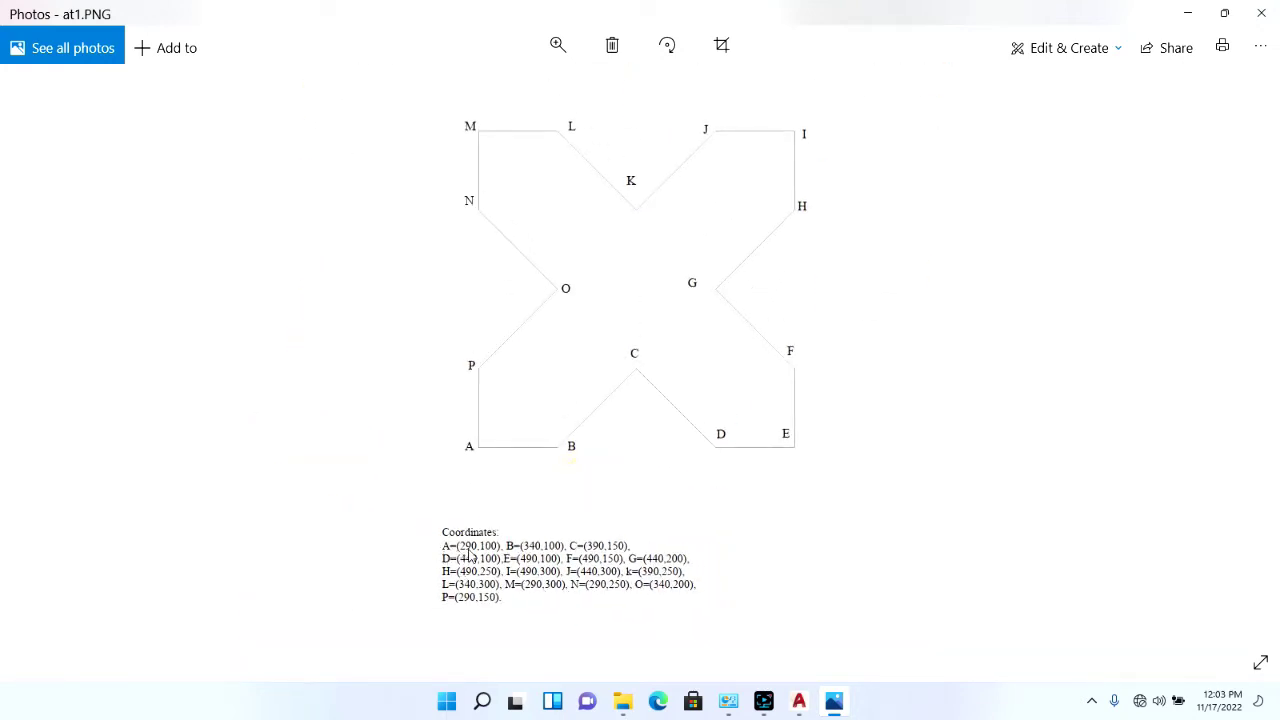
left_click(479, 455)
left_click(1190, 14)
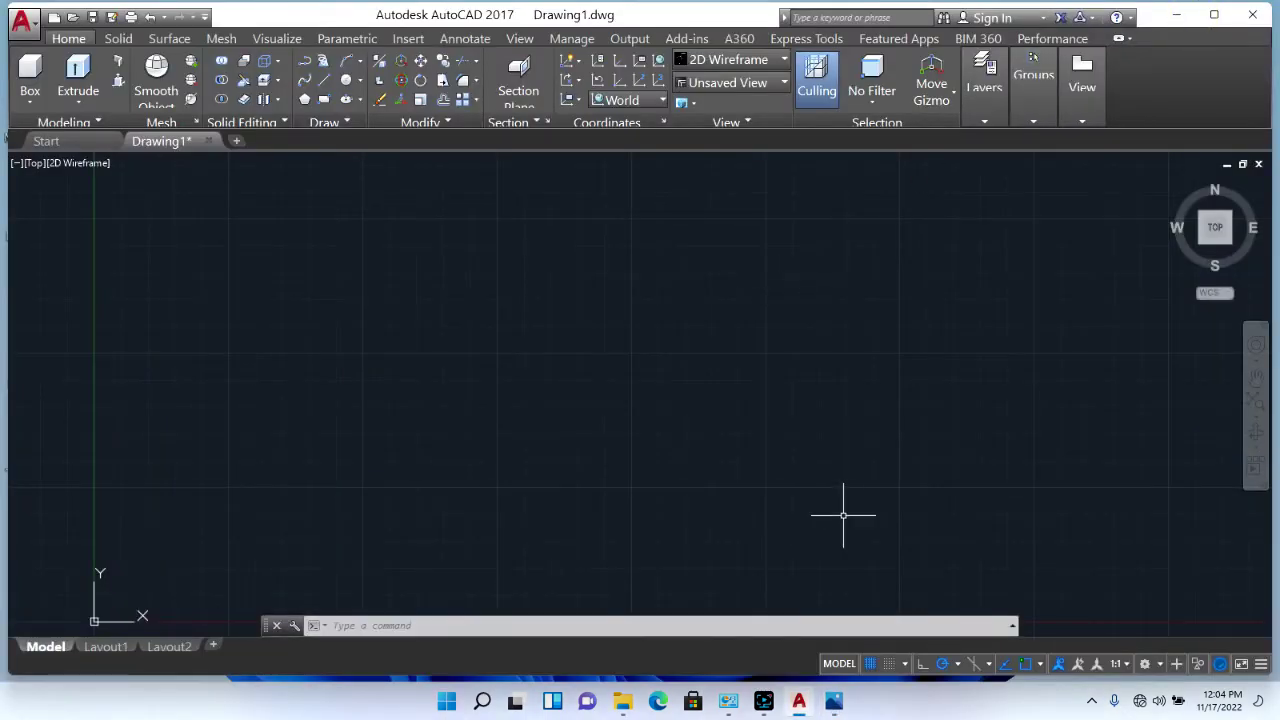
Check the screen recorder, then return focus to the empty Drawing1.dwg canvas
left_click(763, 701)
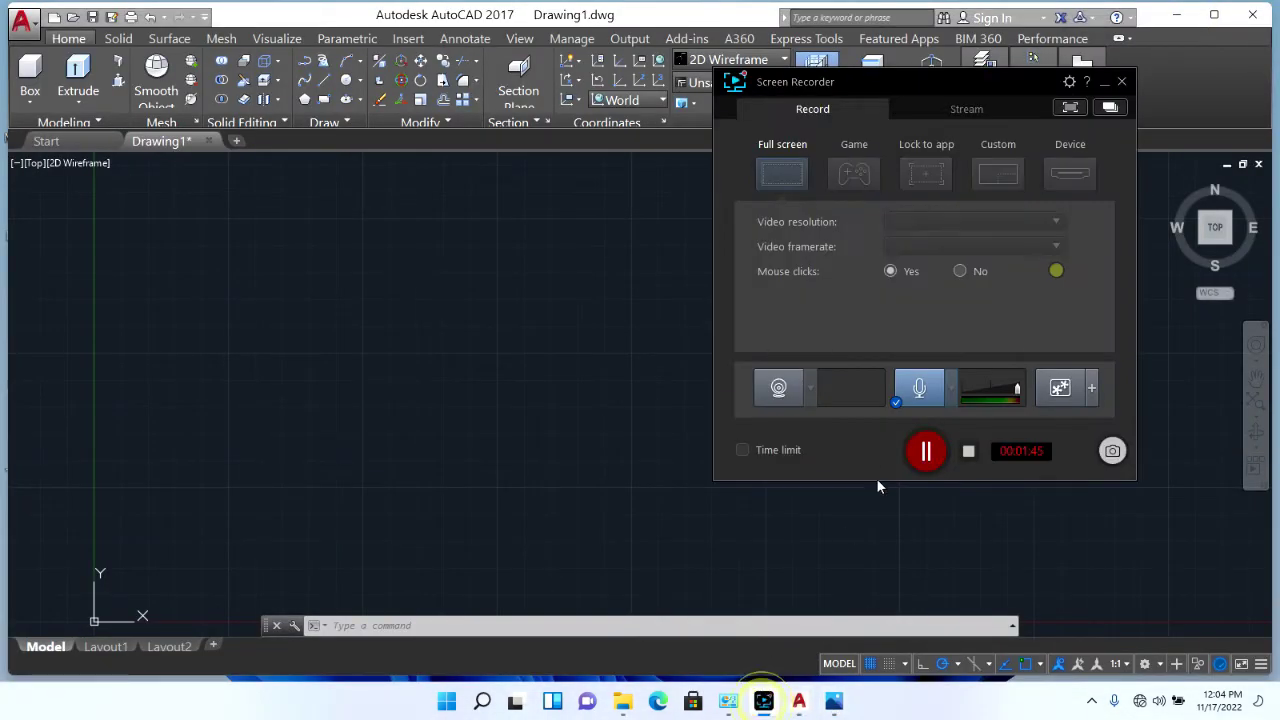
left_click(917, 388)
left_click(611, 411)
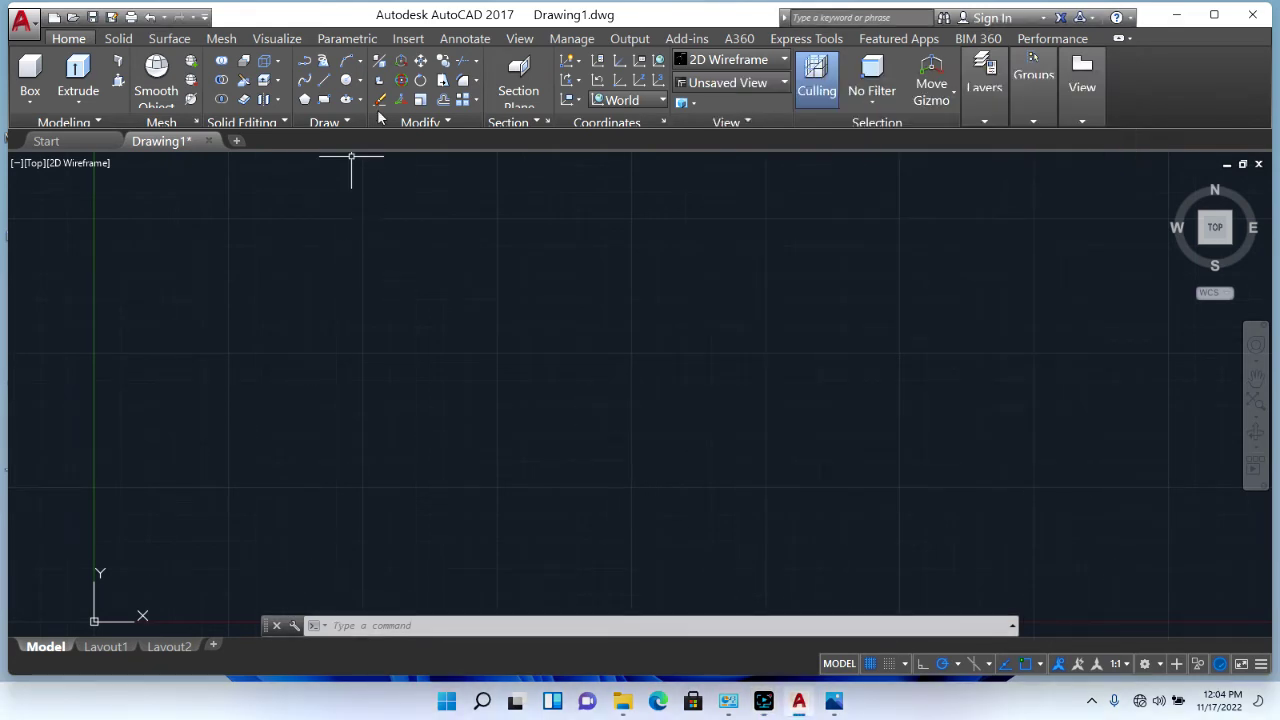
Start a LINE with its first point at 290,100
left_click(326, 80)
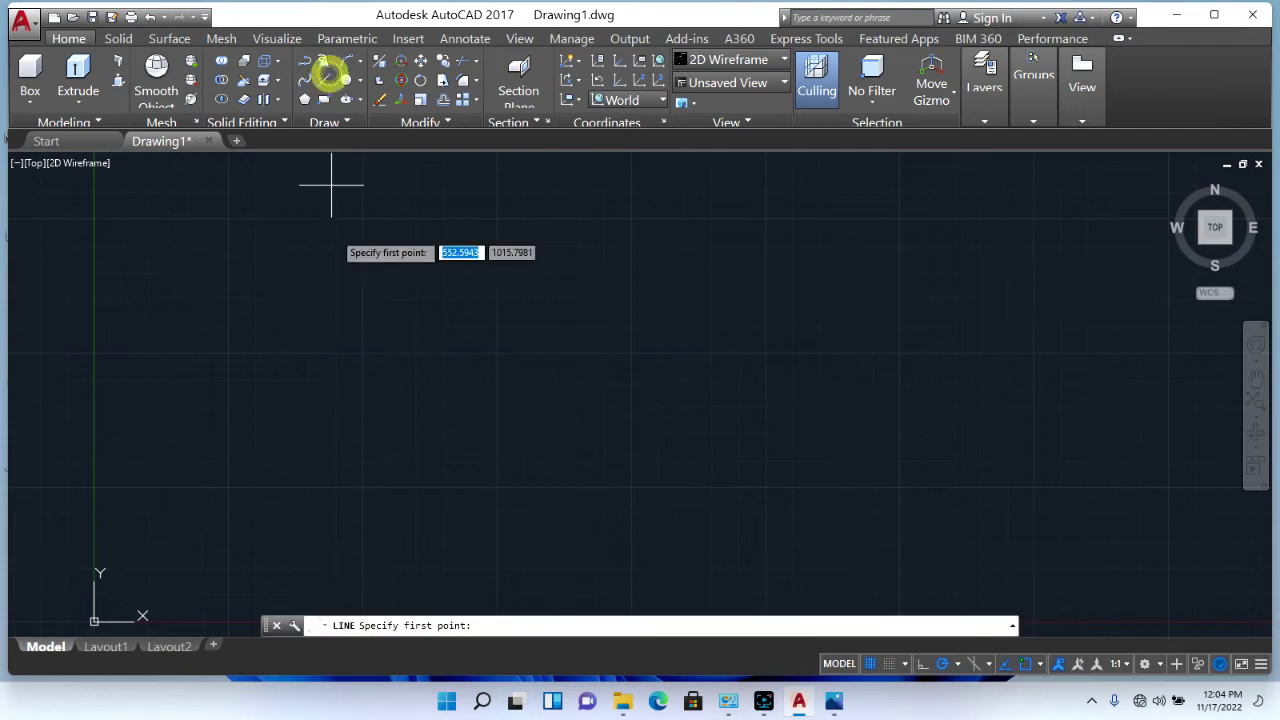
type("290")
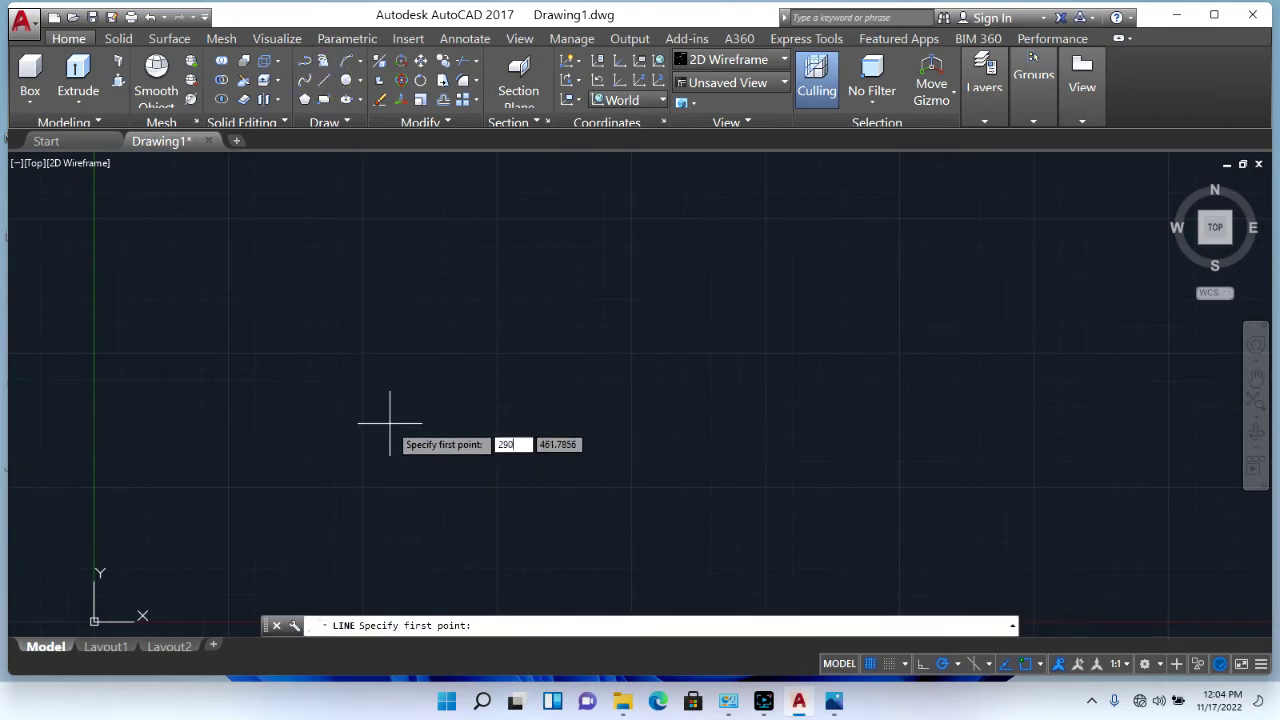
key("Tab")
type("100")
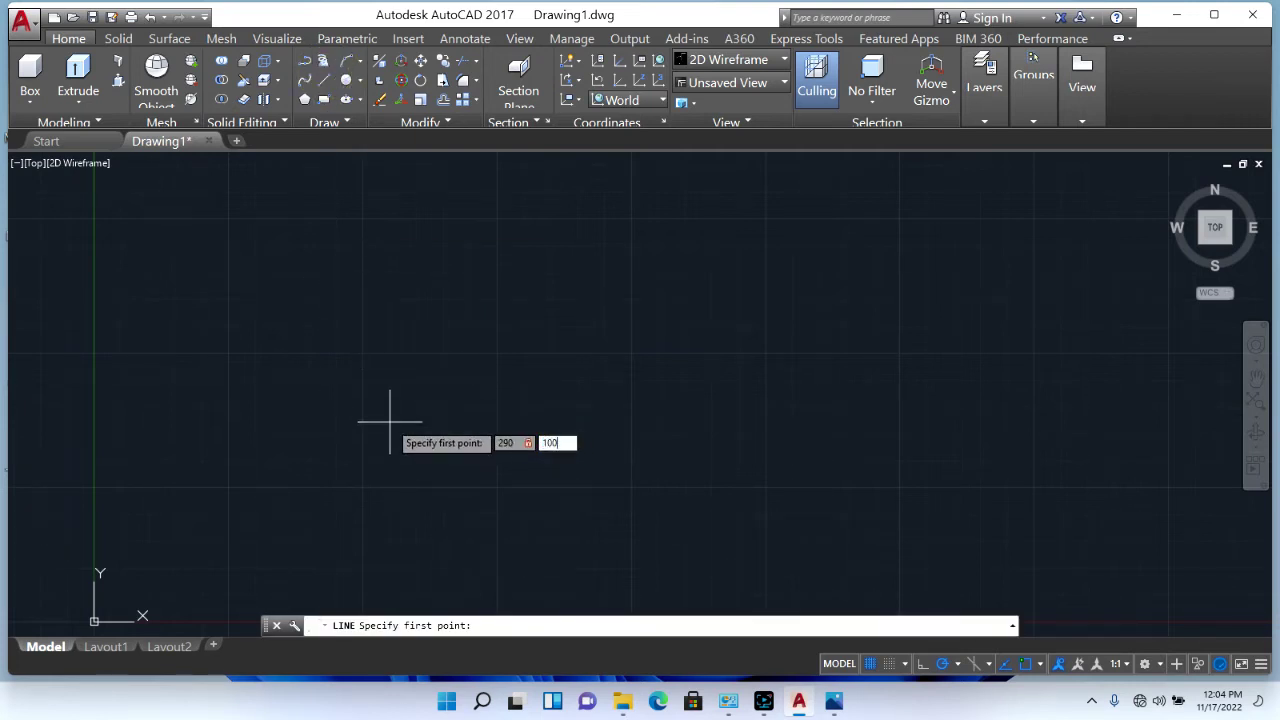
key("Return")
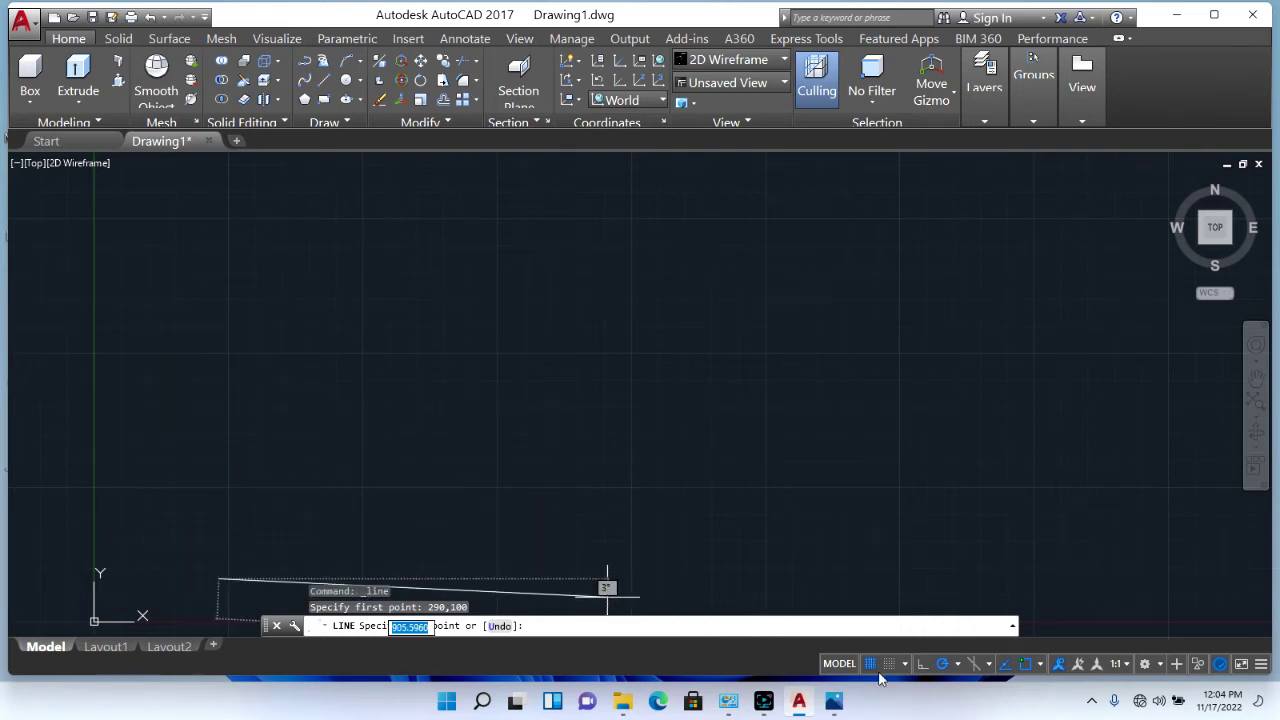
left_click(840, 706)
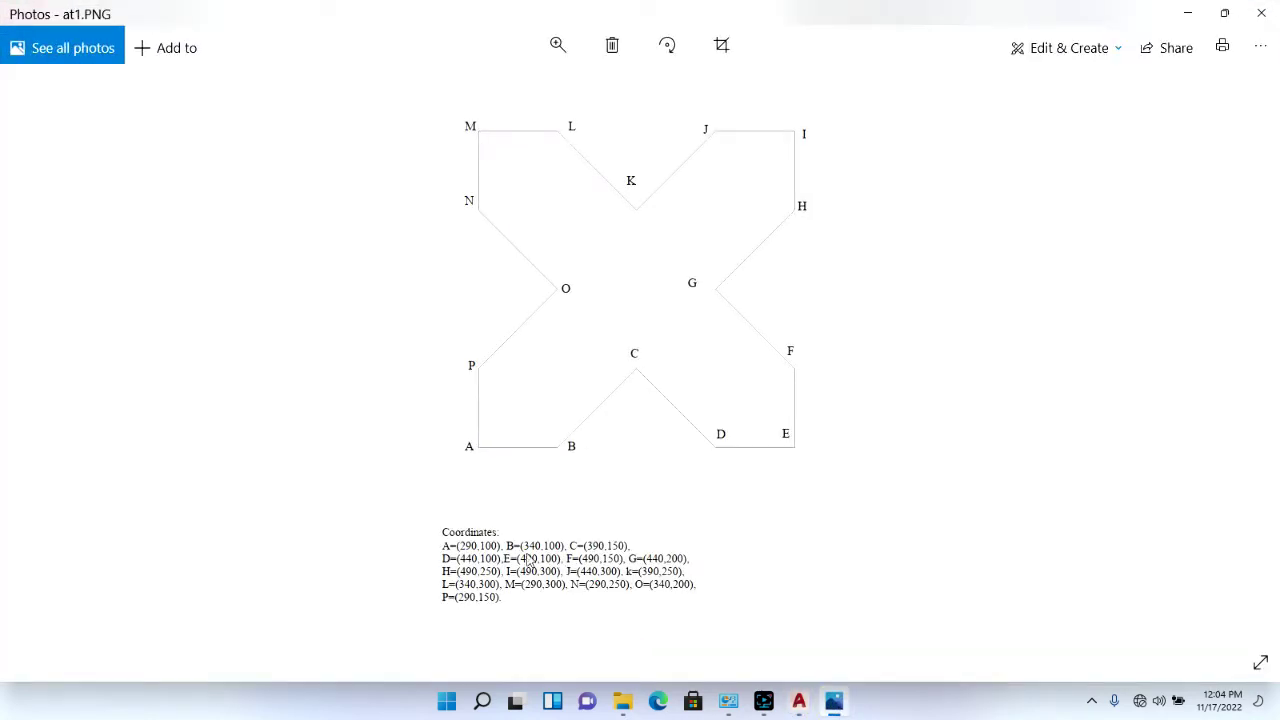
left_click(834, 702)
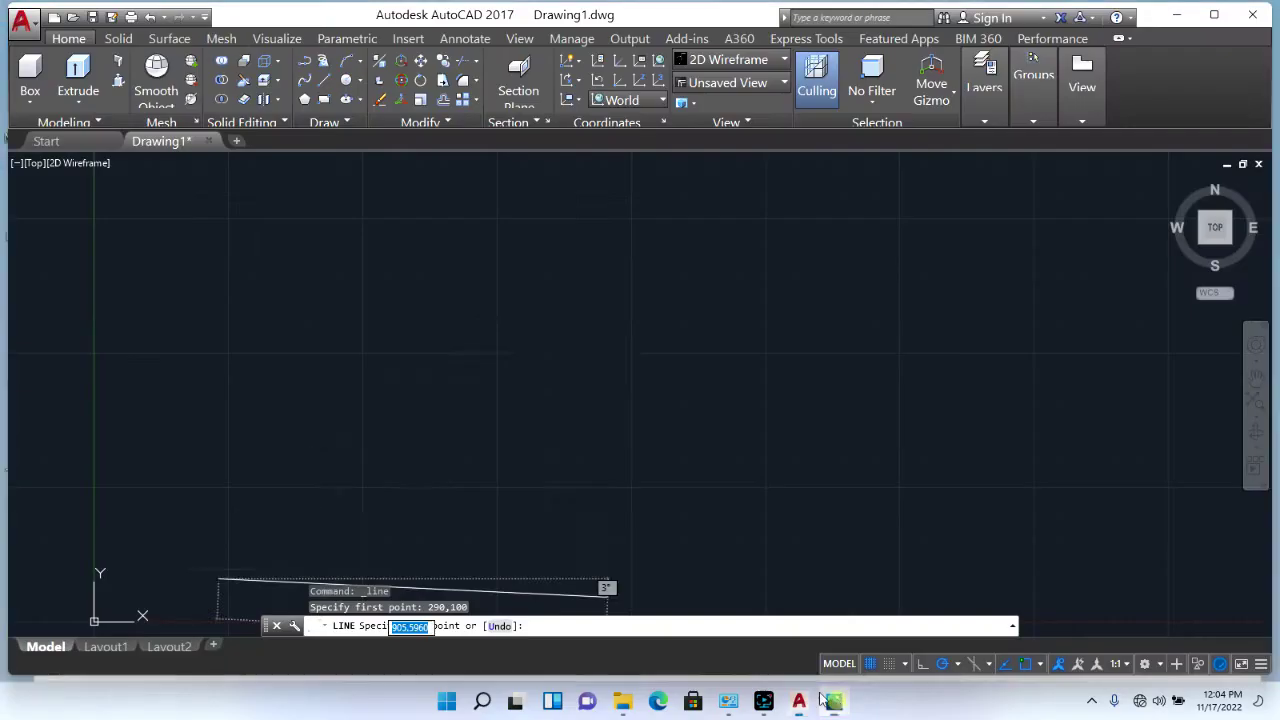
type("5")
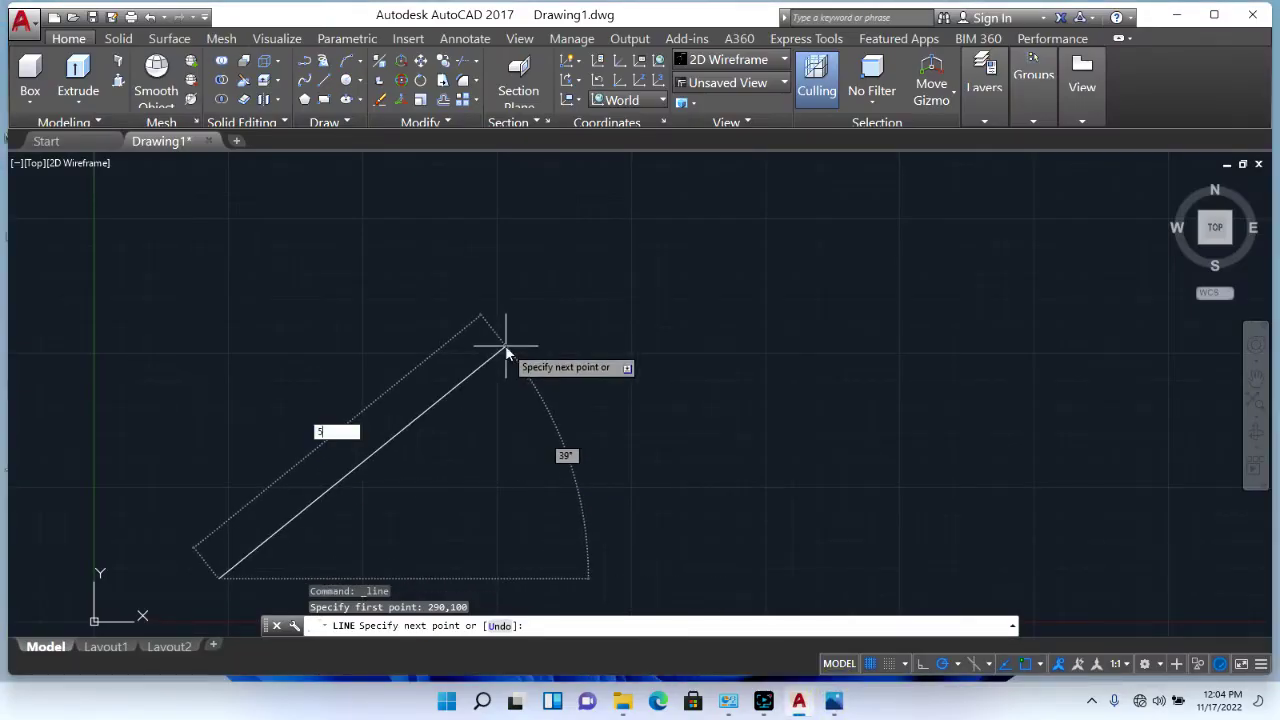
type("0")
key("Tab")
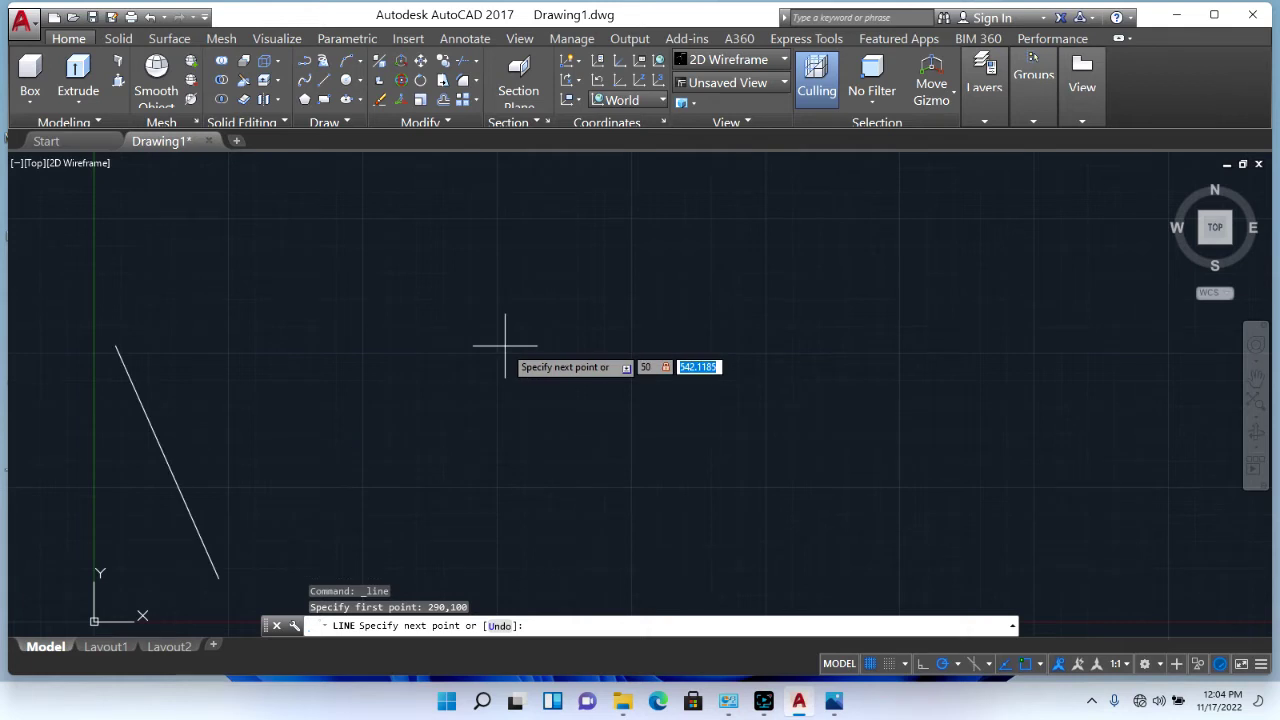
type("0")
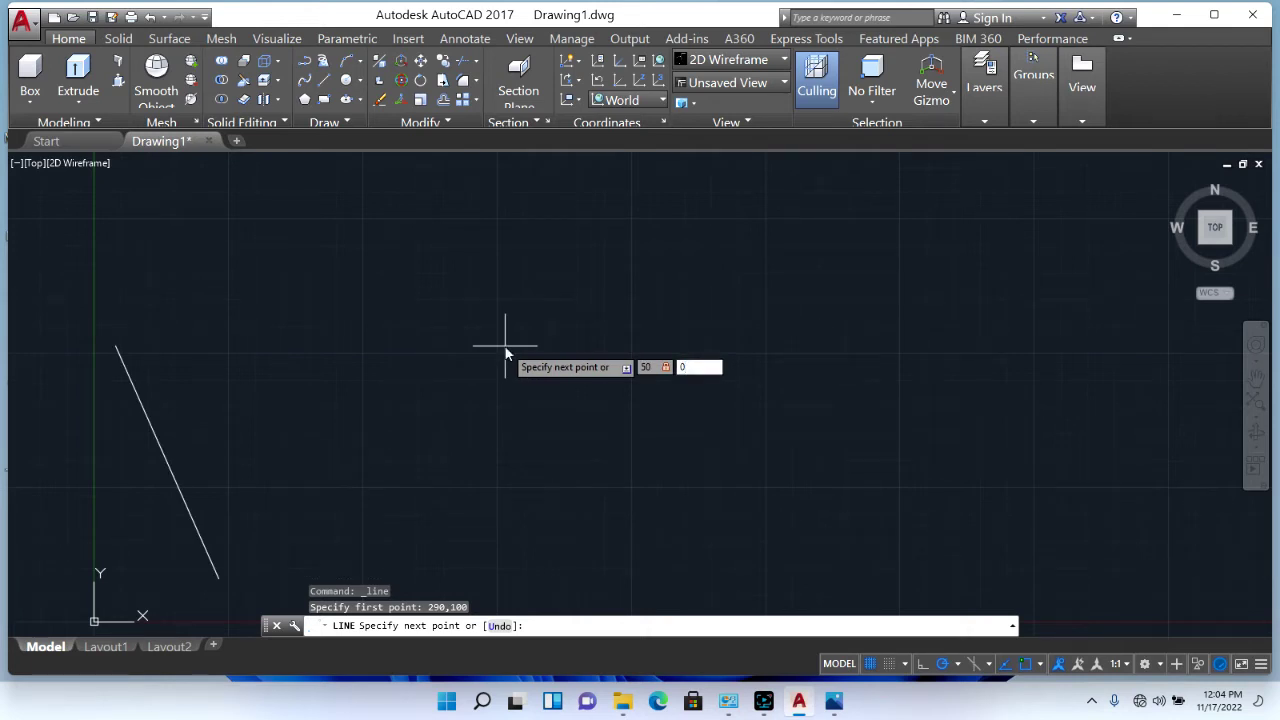
key("Return")
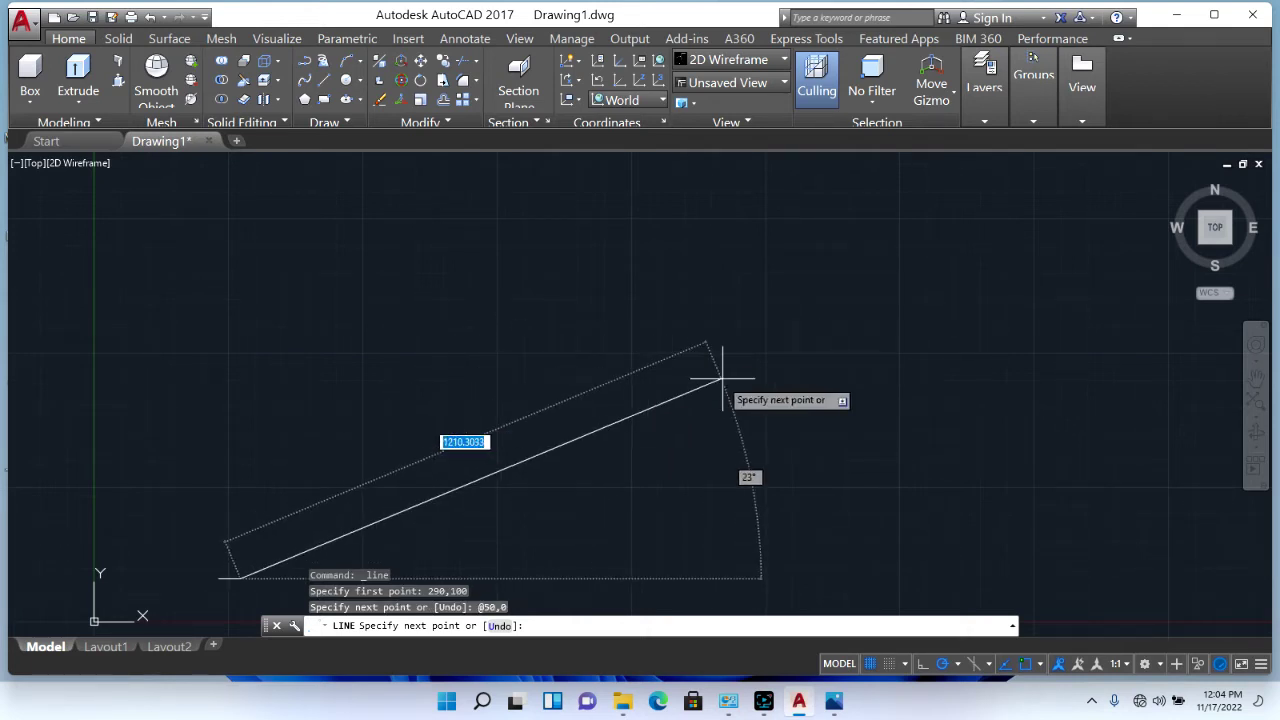
scroll(210, 603, "up", 3)
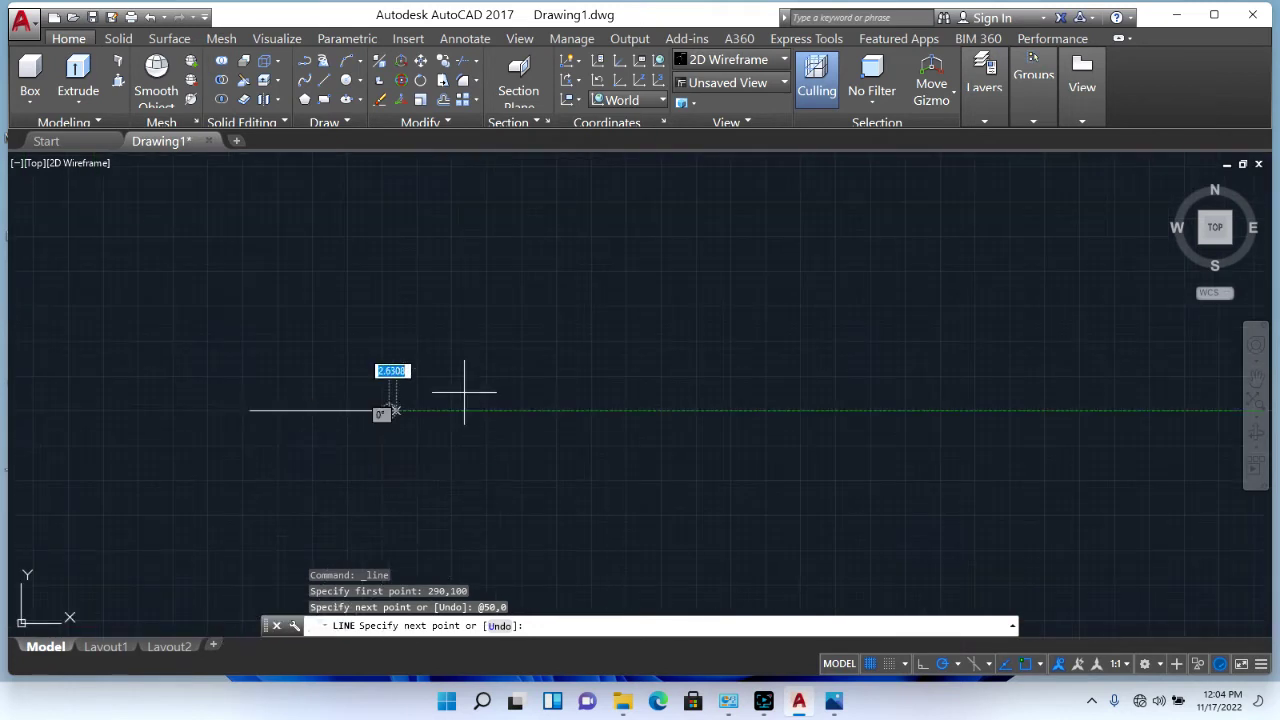
left_click(834, 700)
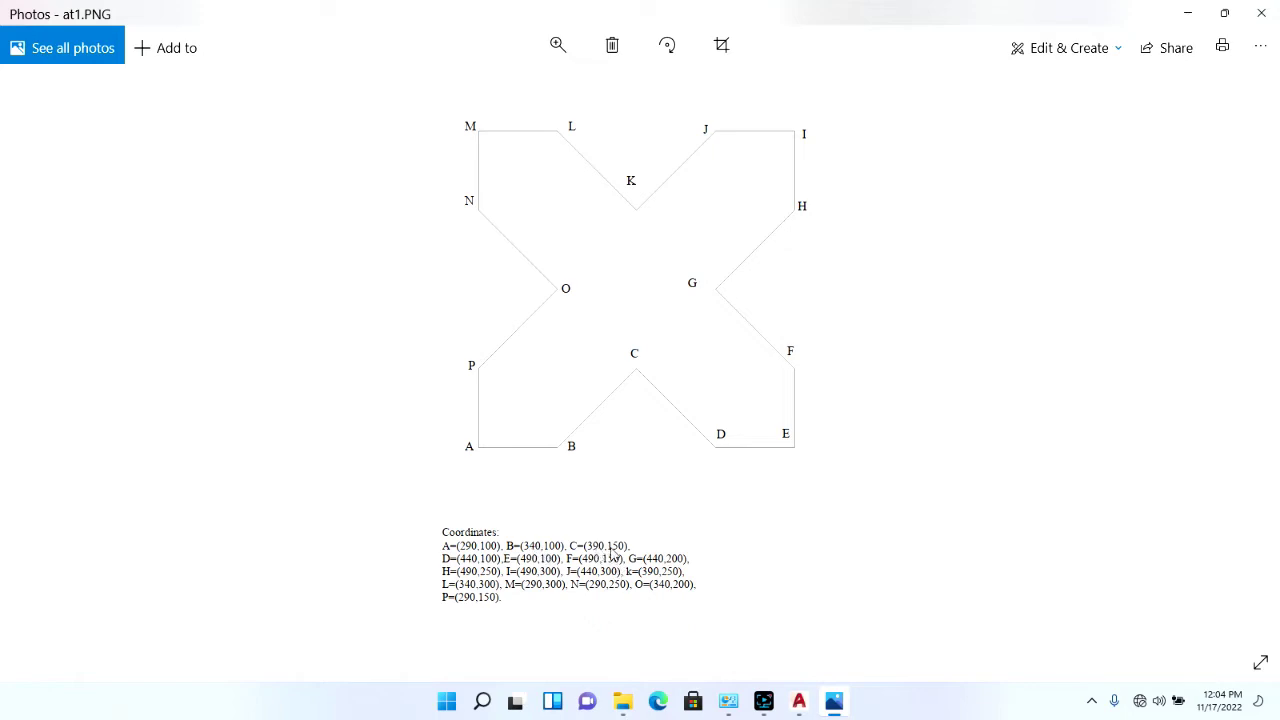
left_click(834, 706)
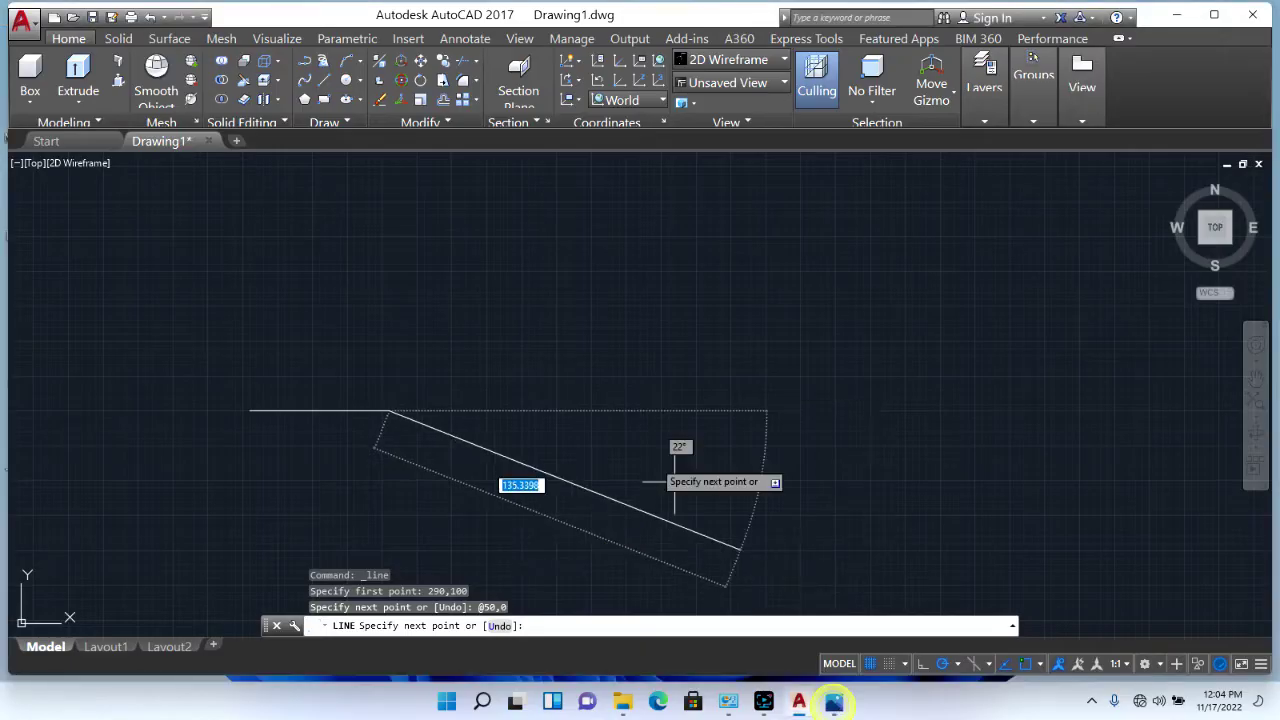
type("5")
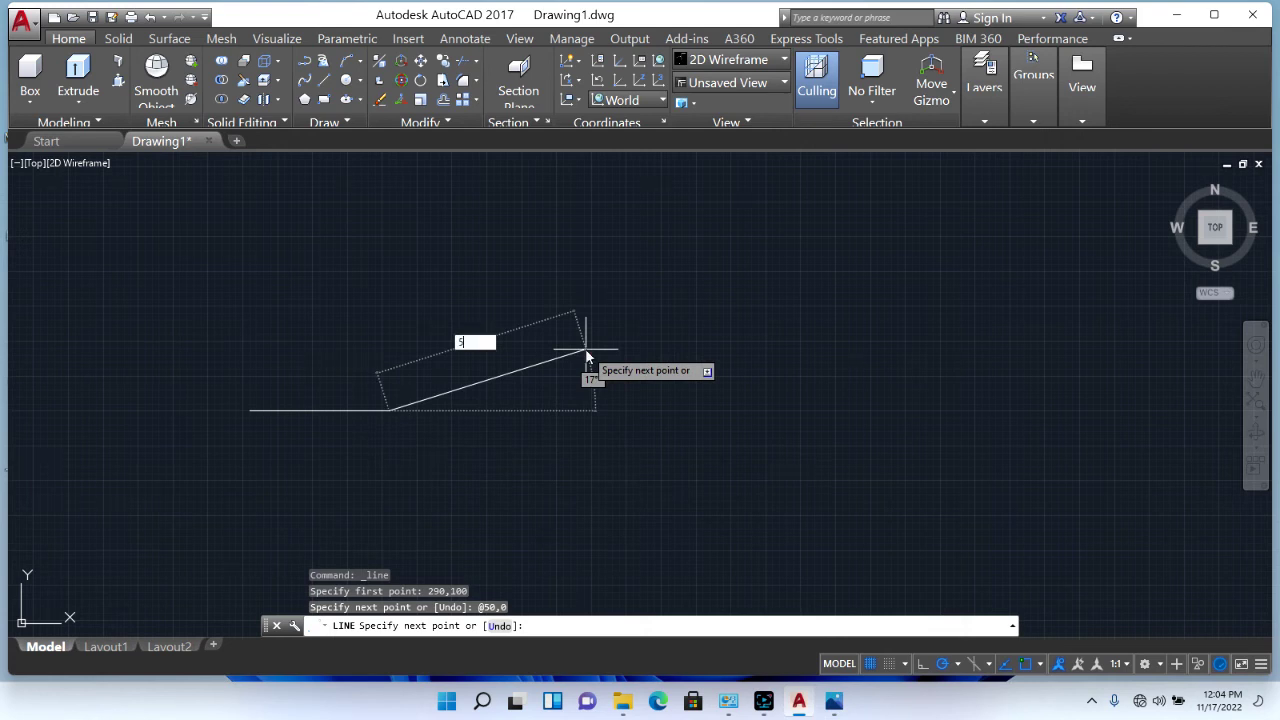
type("0")
key("Tab")
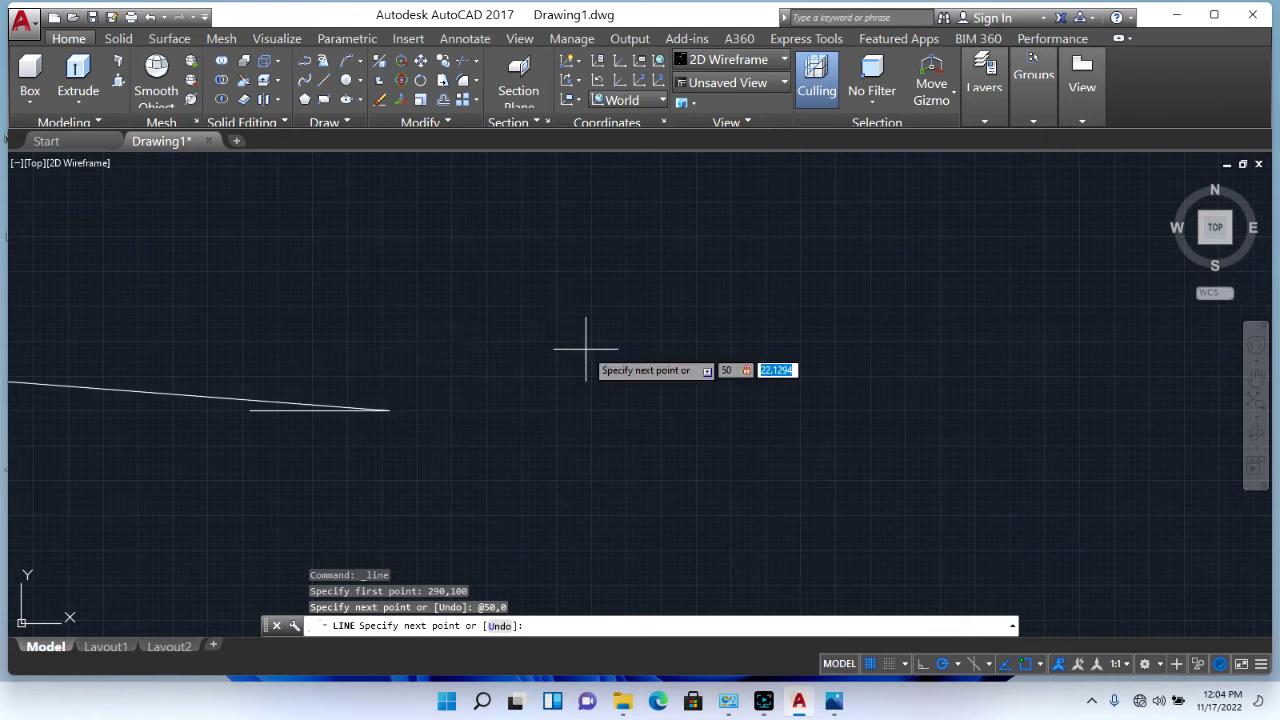
type("50")
key("Return")
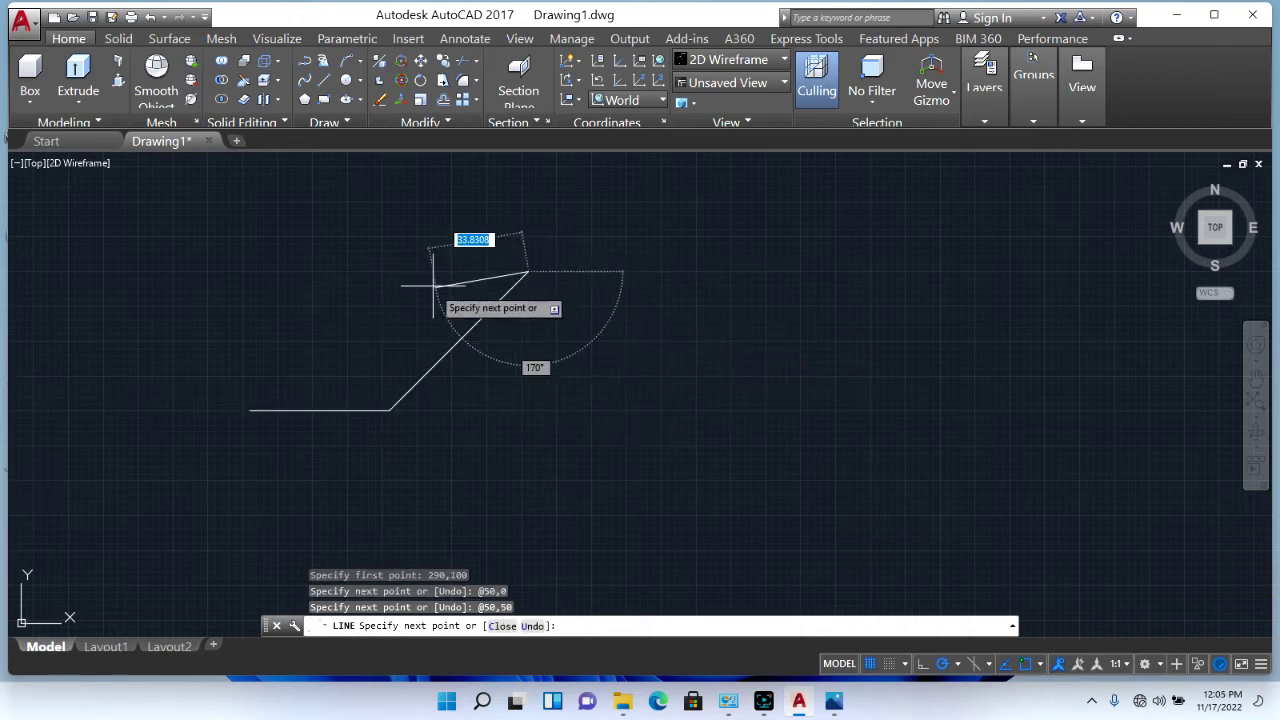
left_click(835, 703)
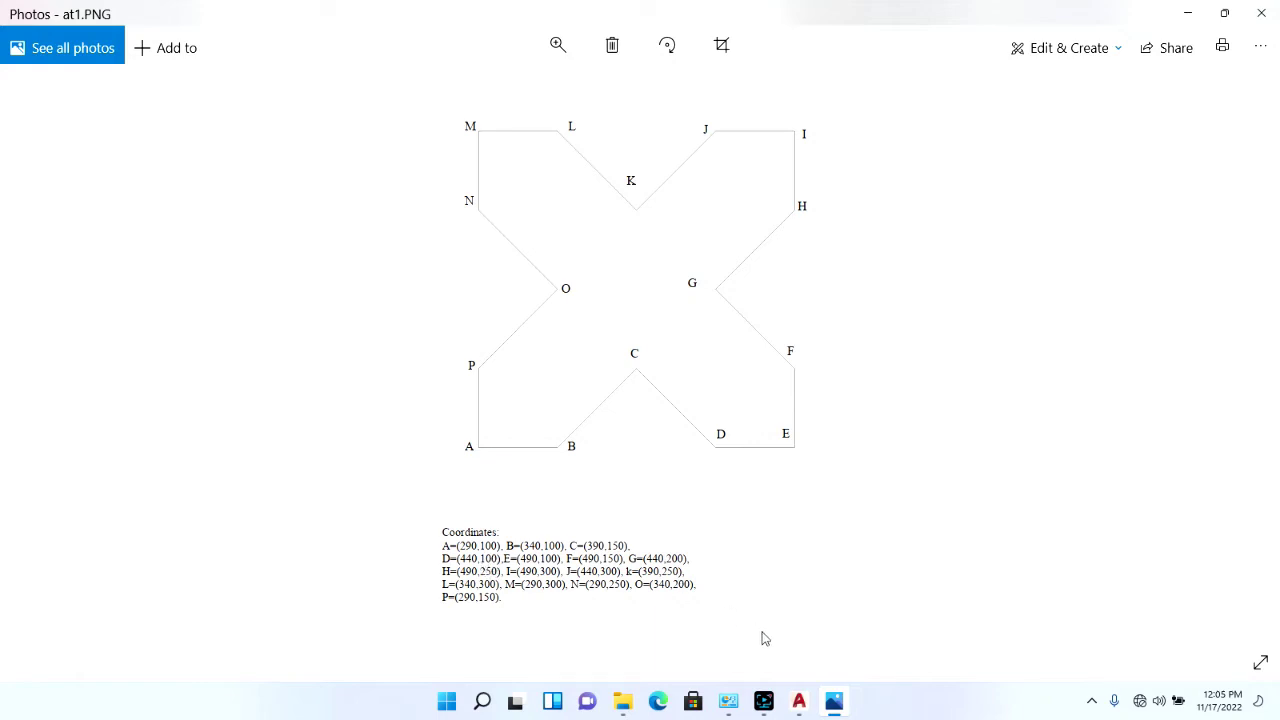
left_click(846, 704)
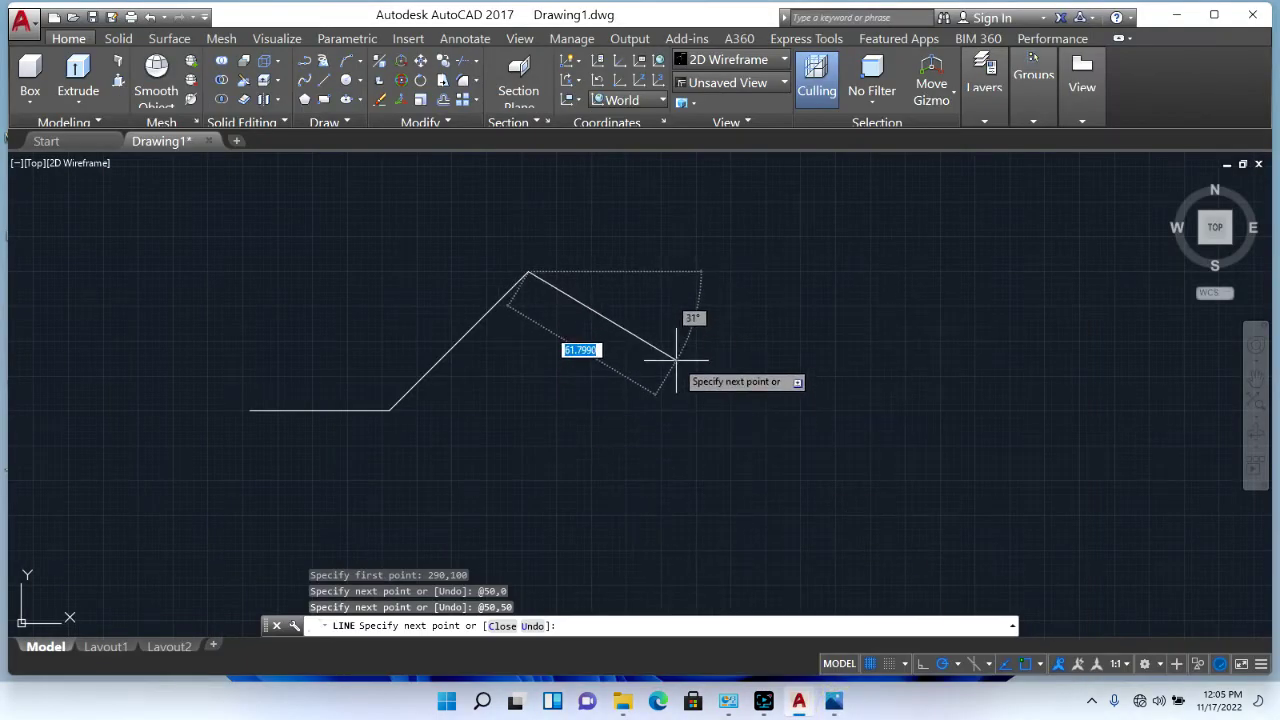
key("BackSpace")
key("Tab")
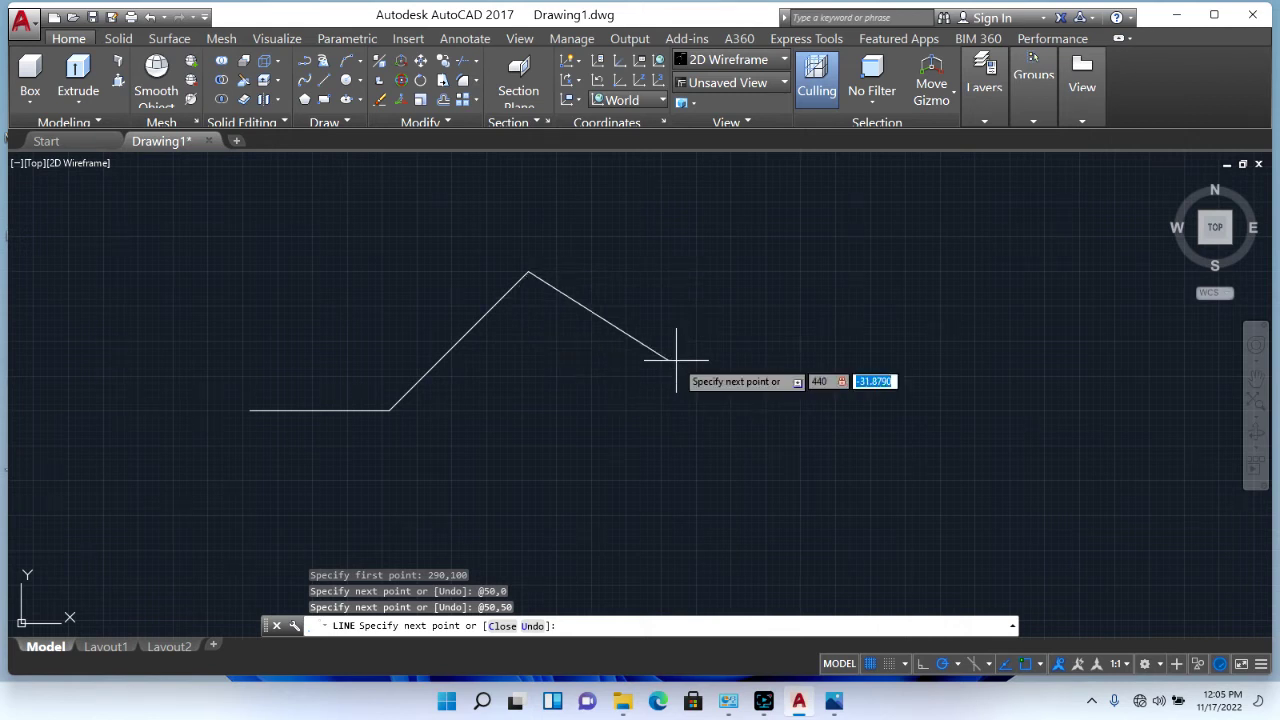
type("-50")
key("Return")
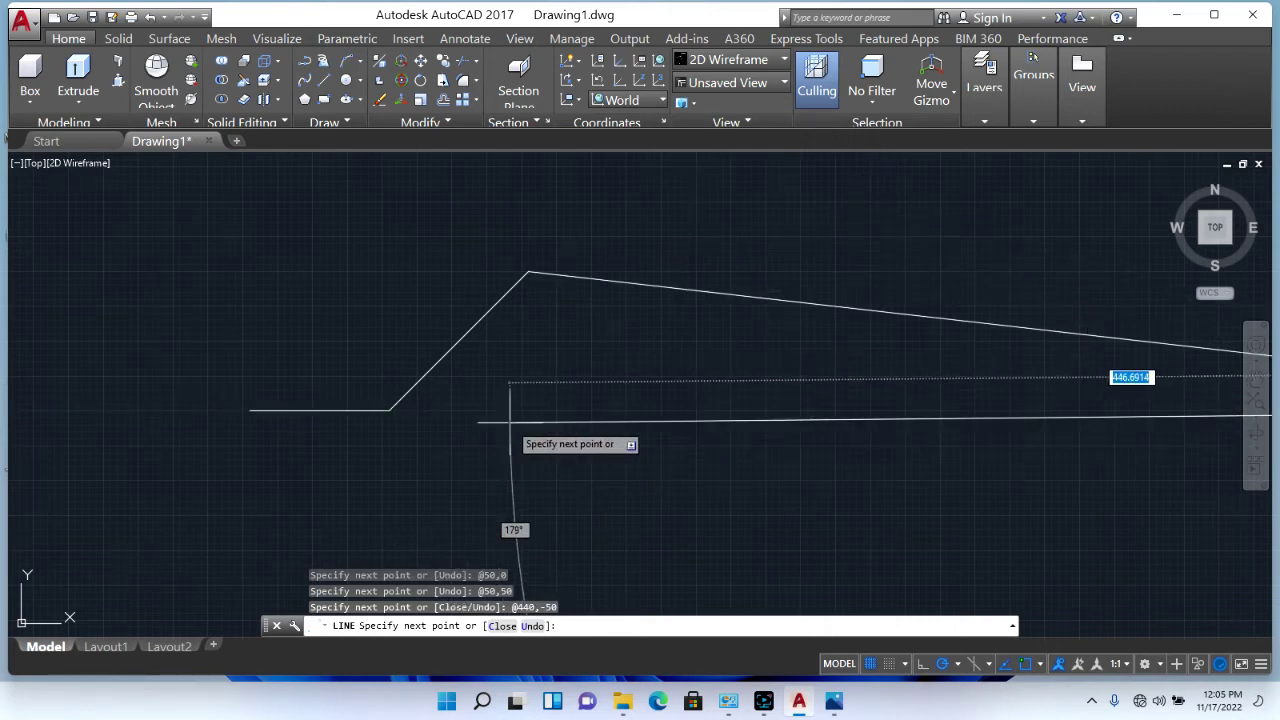
key("ctrl+z")
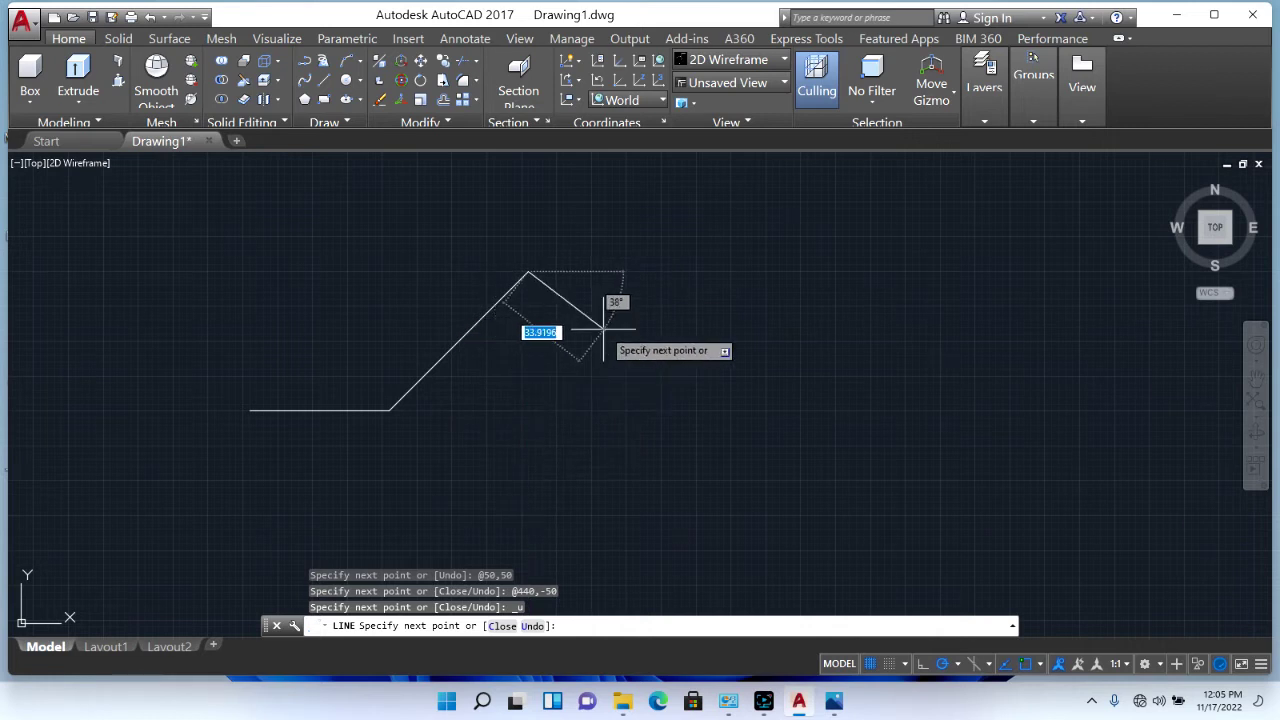
type("50")
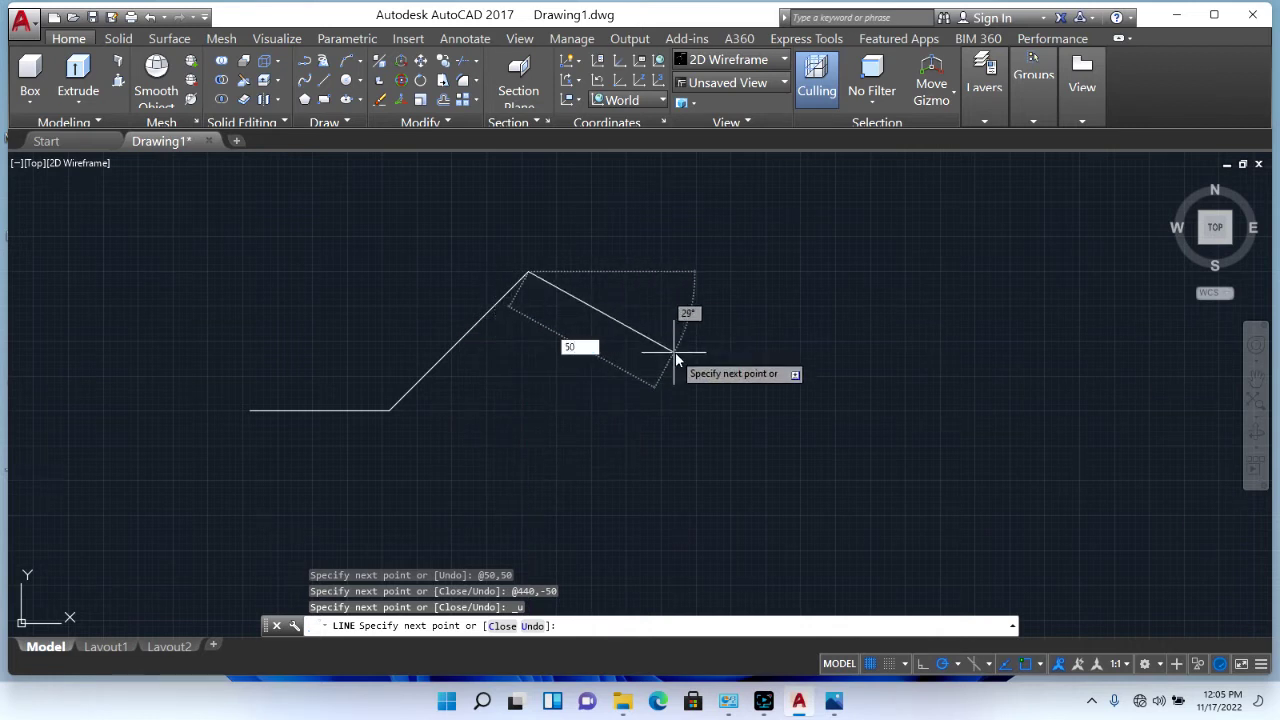
key("Tab")
type("-")
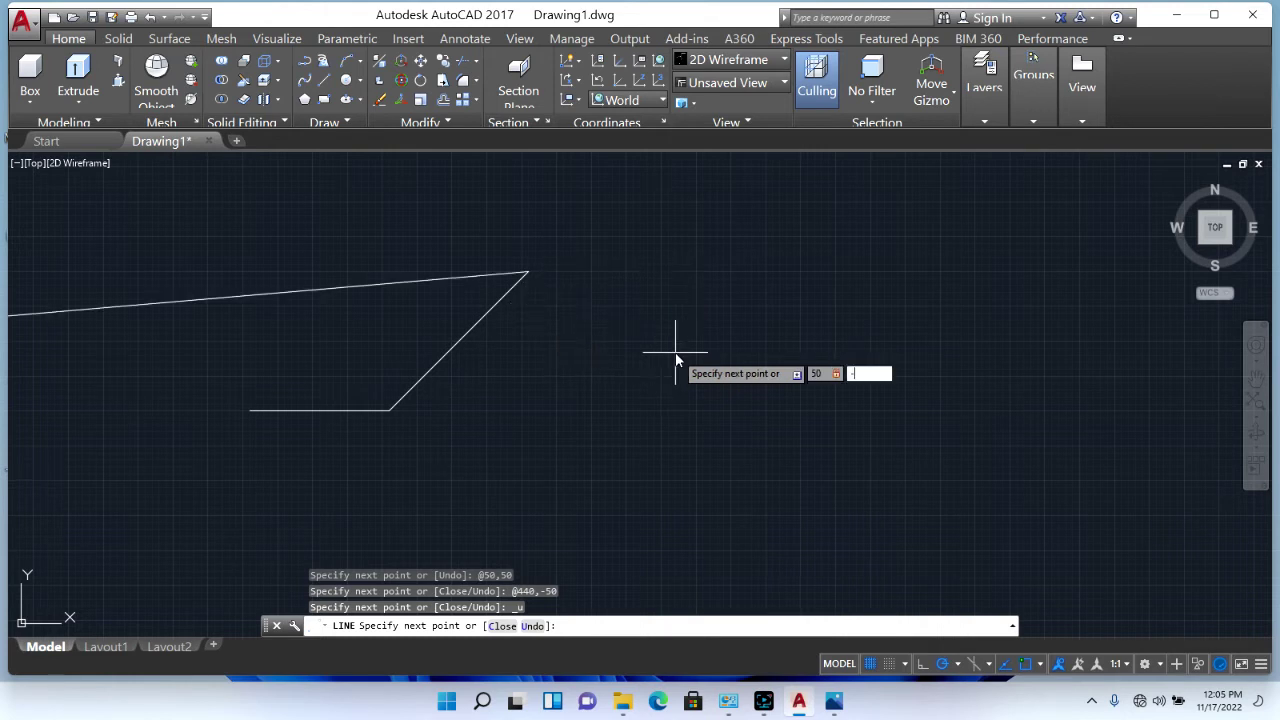
type("50")
key("Return")
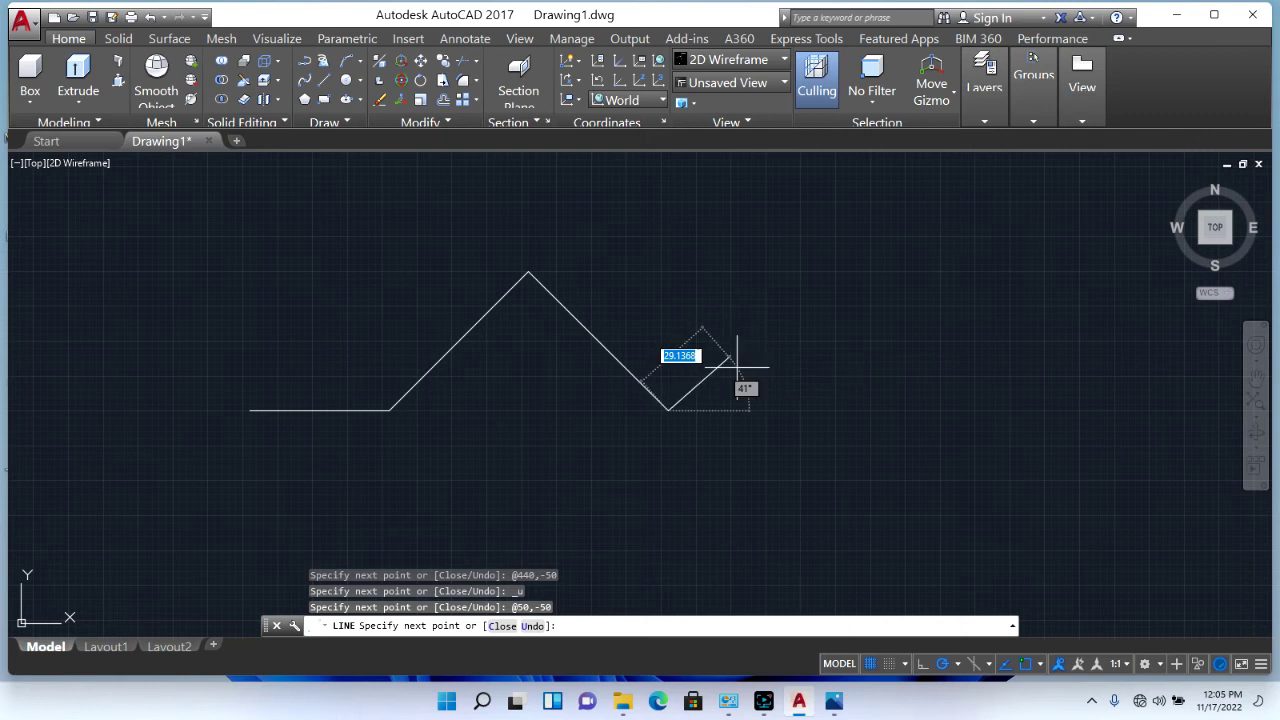
left_click(834, 700)
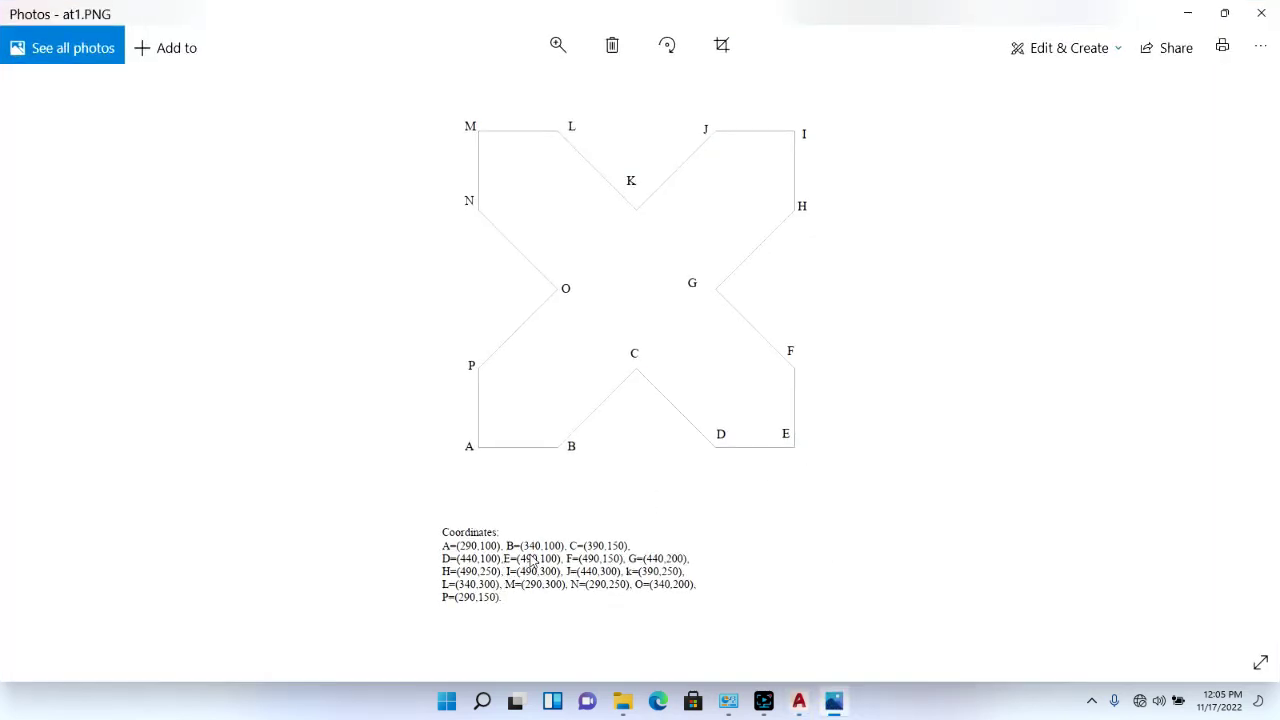
left_click(829, 700)
type("50,0")
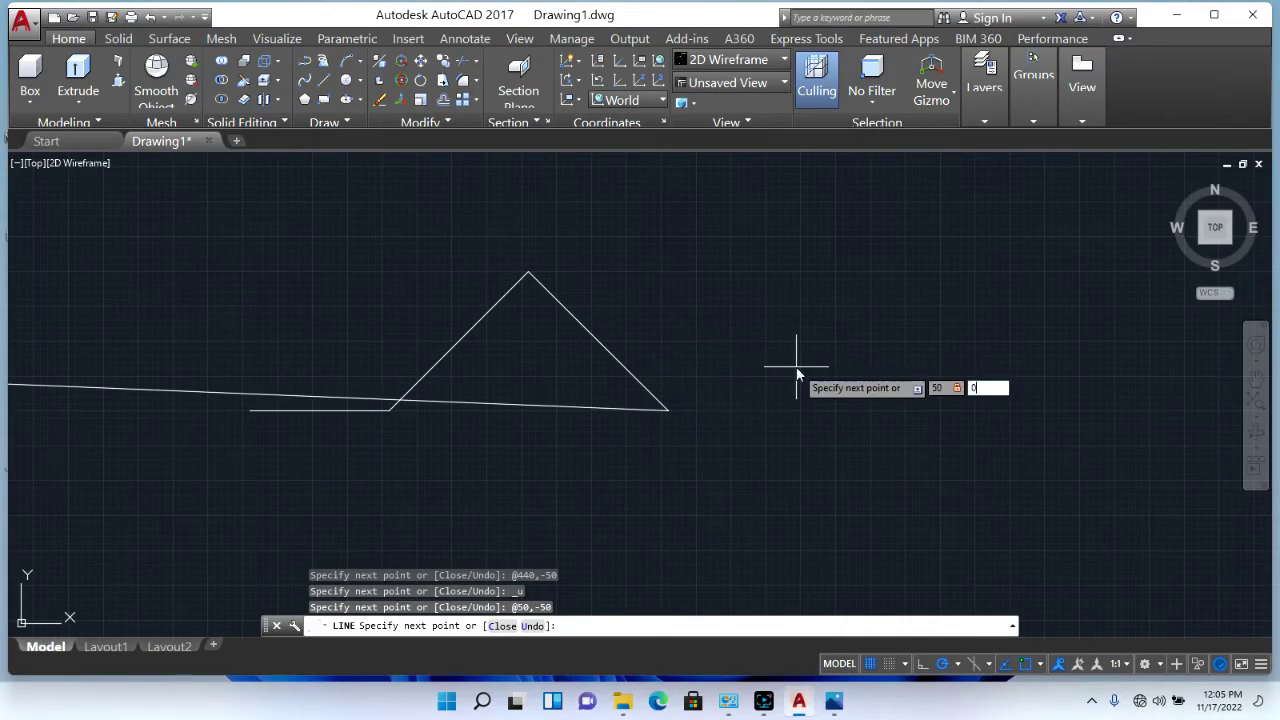
key("Return")
scroll(805, 440, "down", 2)
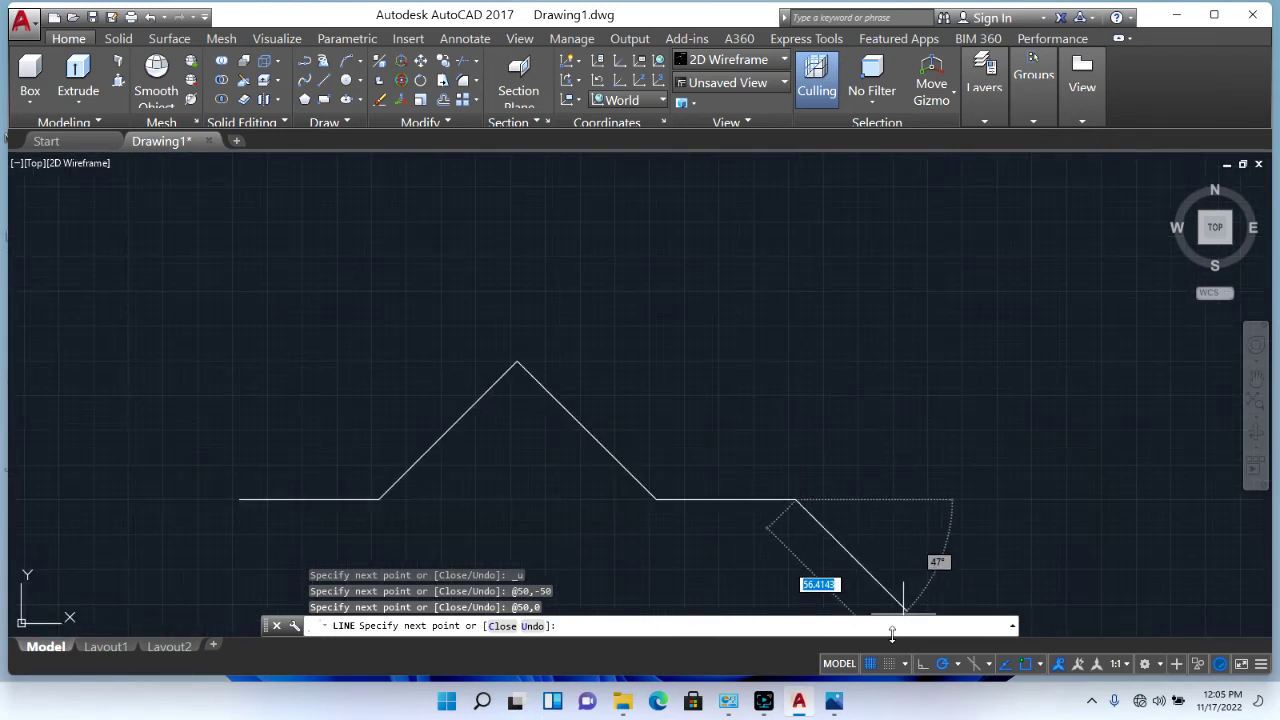
left_click(835, 702)
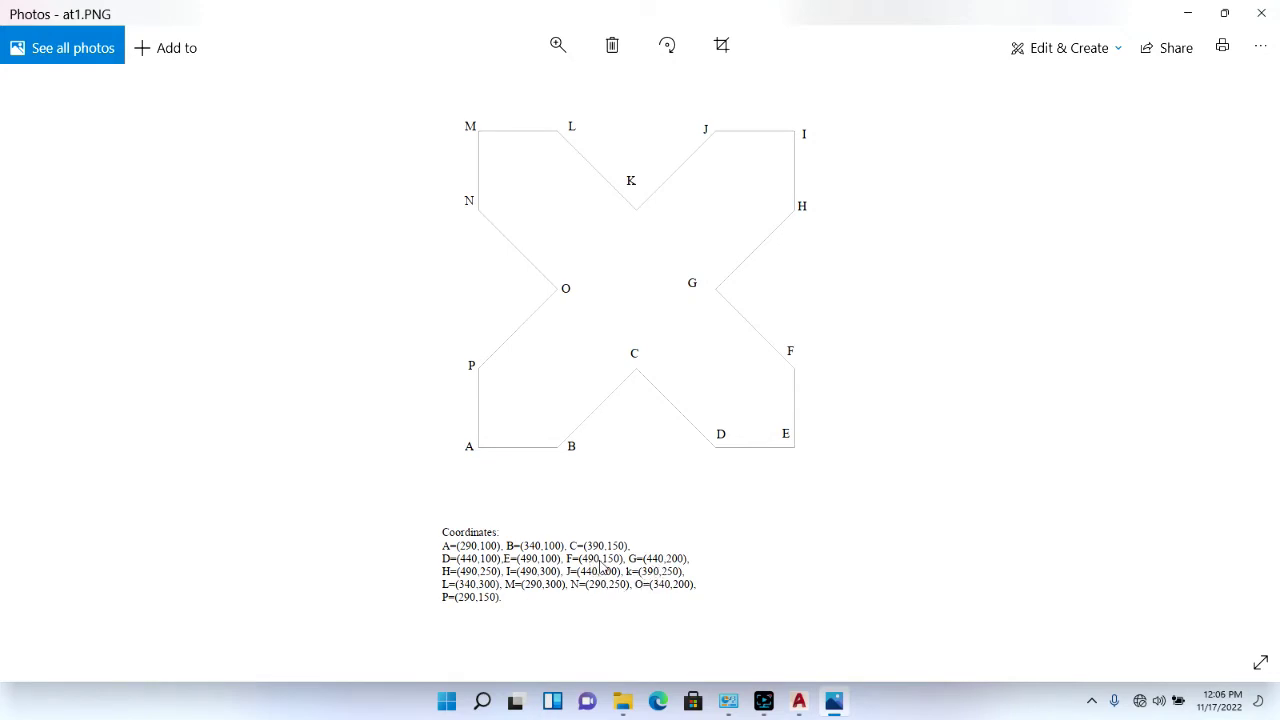
left_click(799, 701)
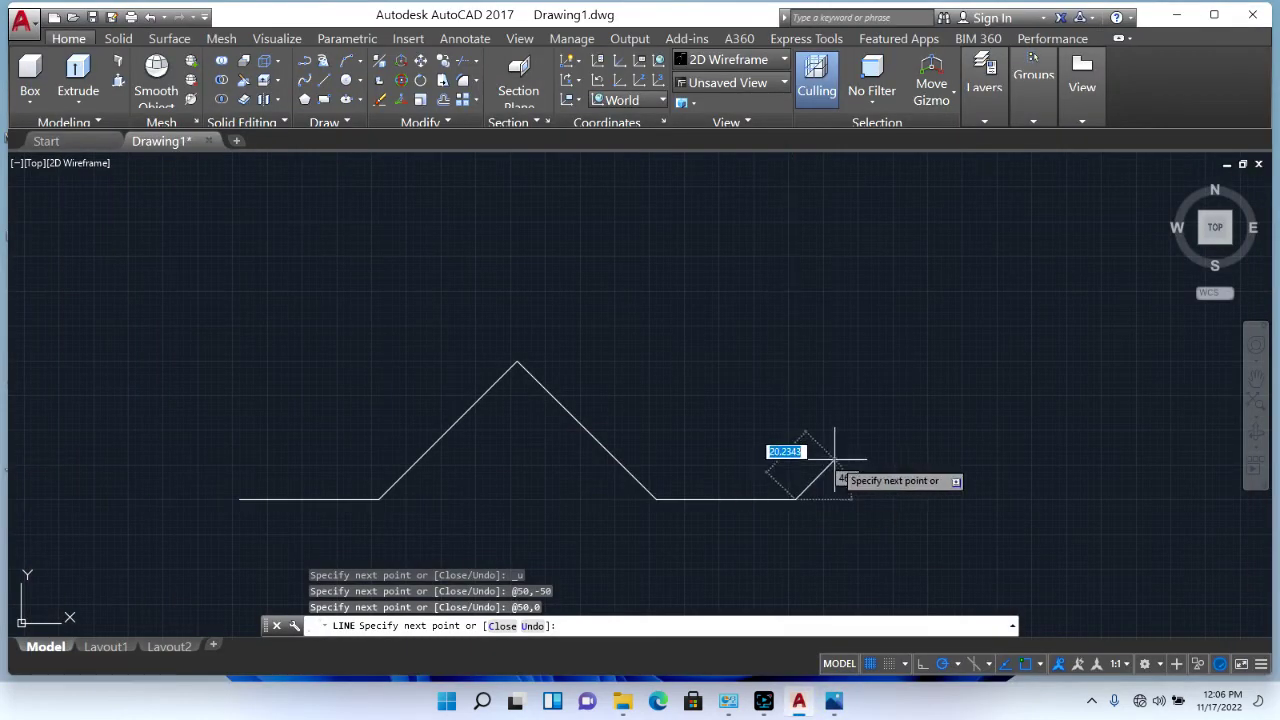
key("Tab")
type("@0,50")
key("Return")
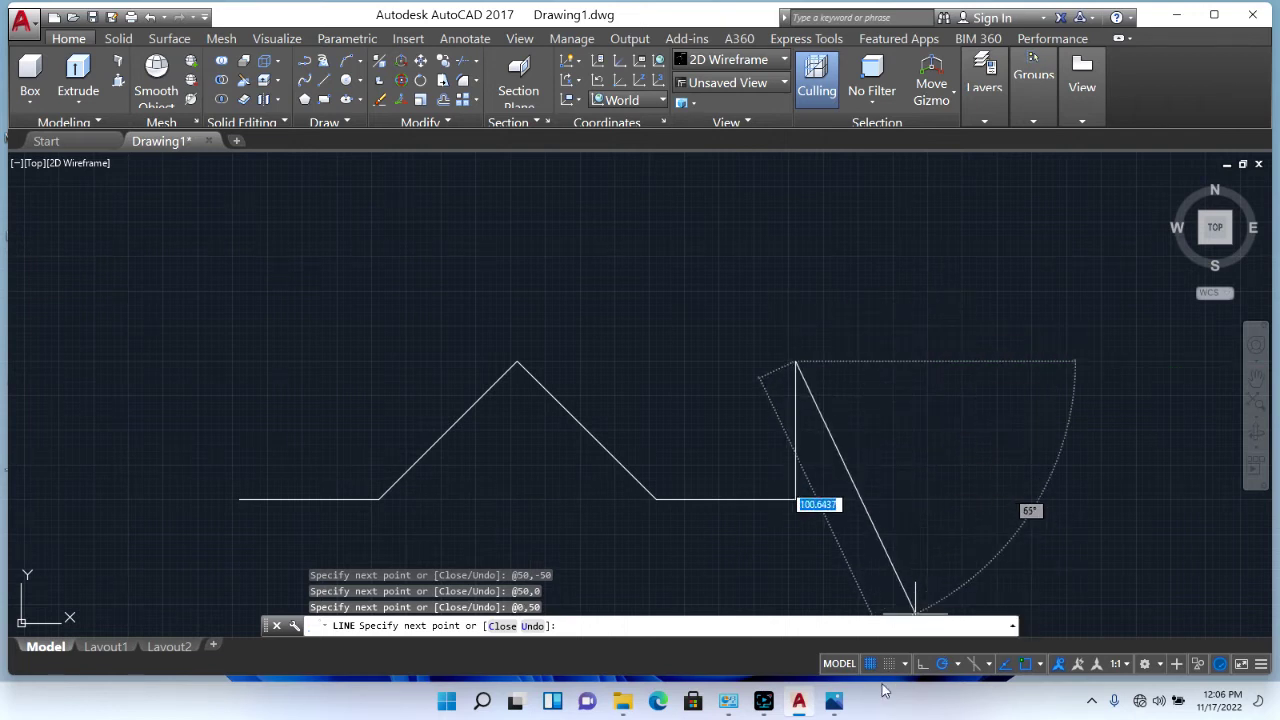
Add the up-left diagonal edge F–G at @-50,50, then recheck the reference image
left_click(833, 701)
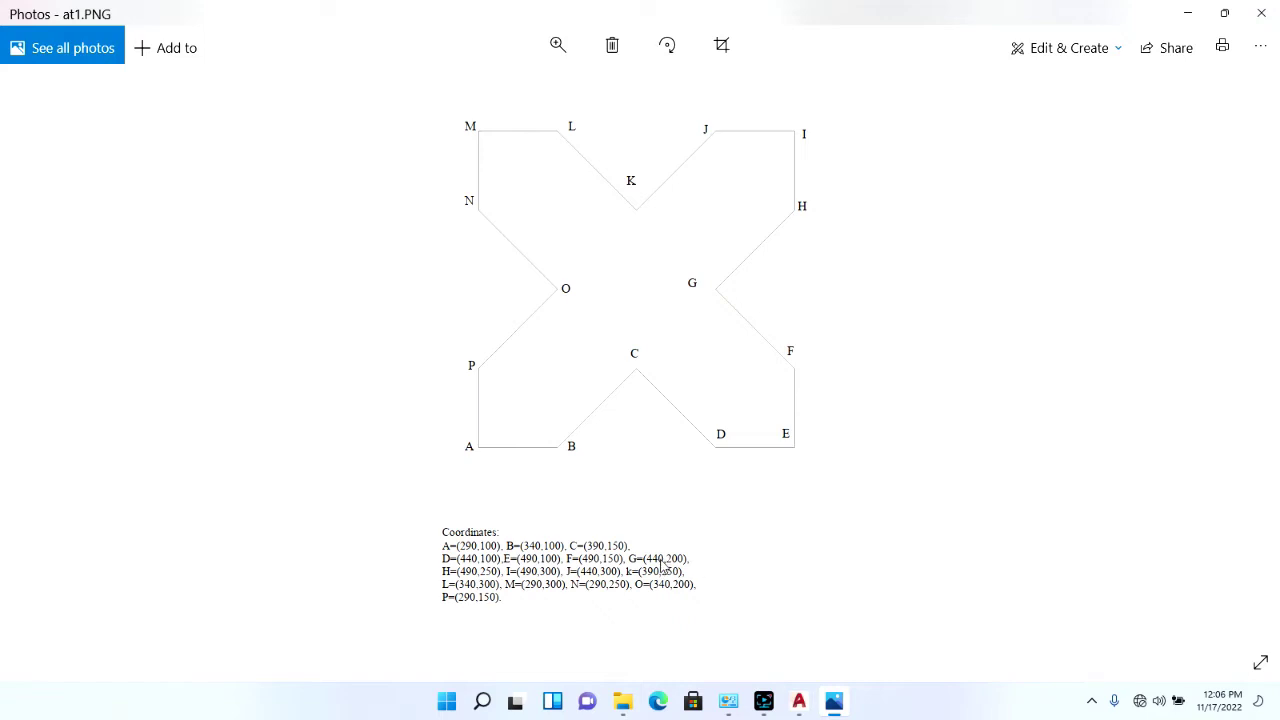
left_click(848, 710)
type("-50")
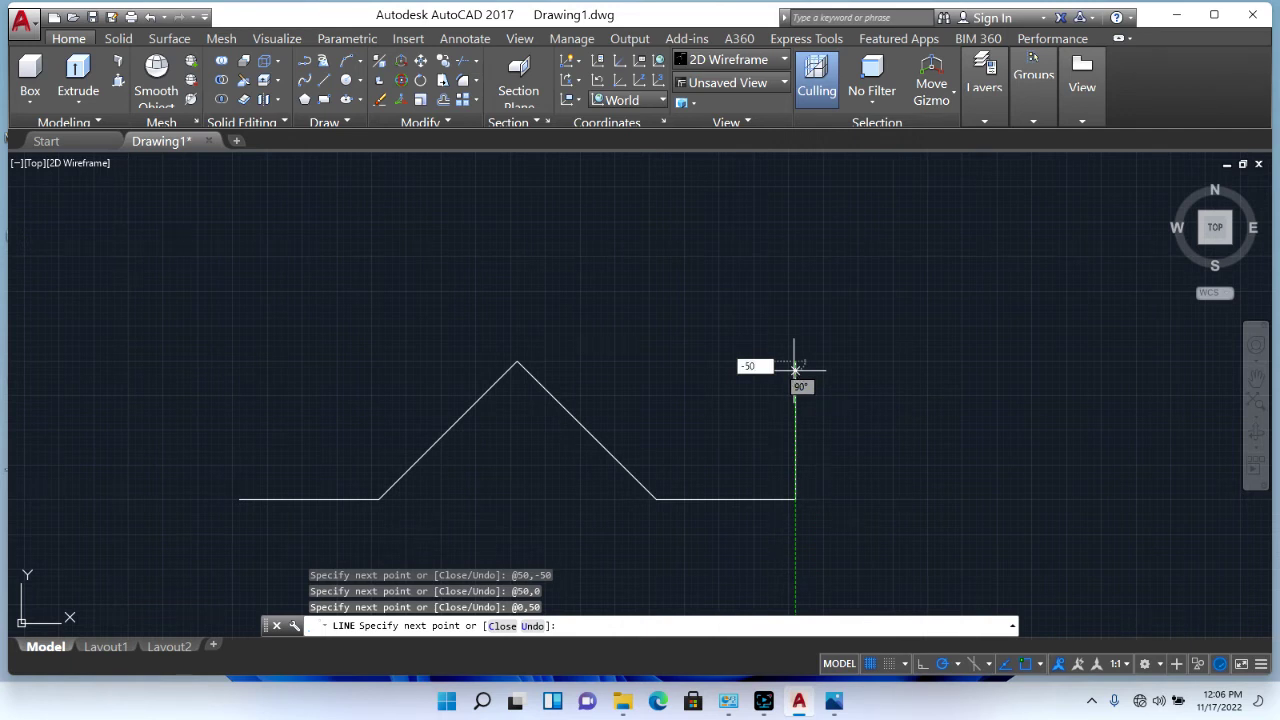
key("BackSpace")
key("BackSpace")
key("BackSpace")
type("50")
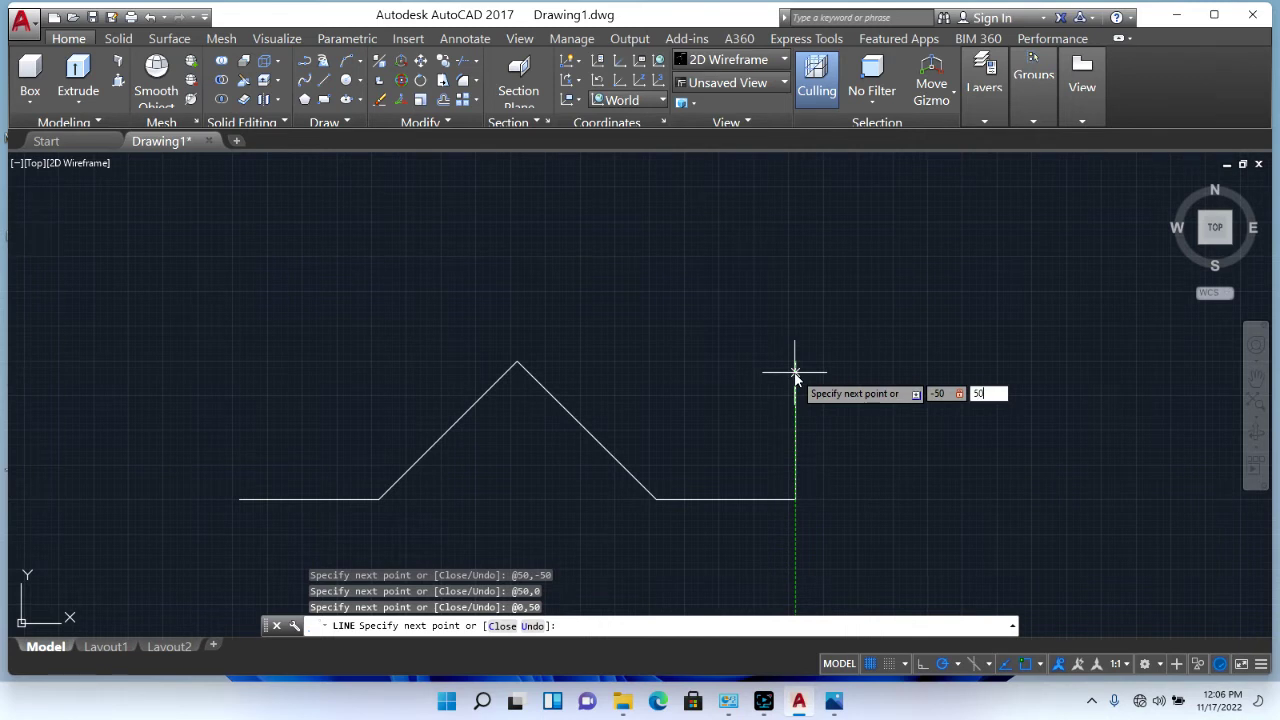
key("Return")
scroll(757, 440, "down", 3)
scroll(766, 371, "up", 1)
scroll(800, 480, "up", 1)
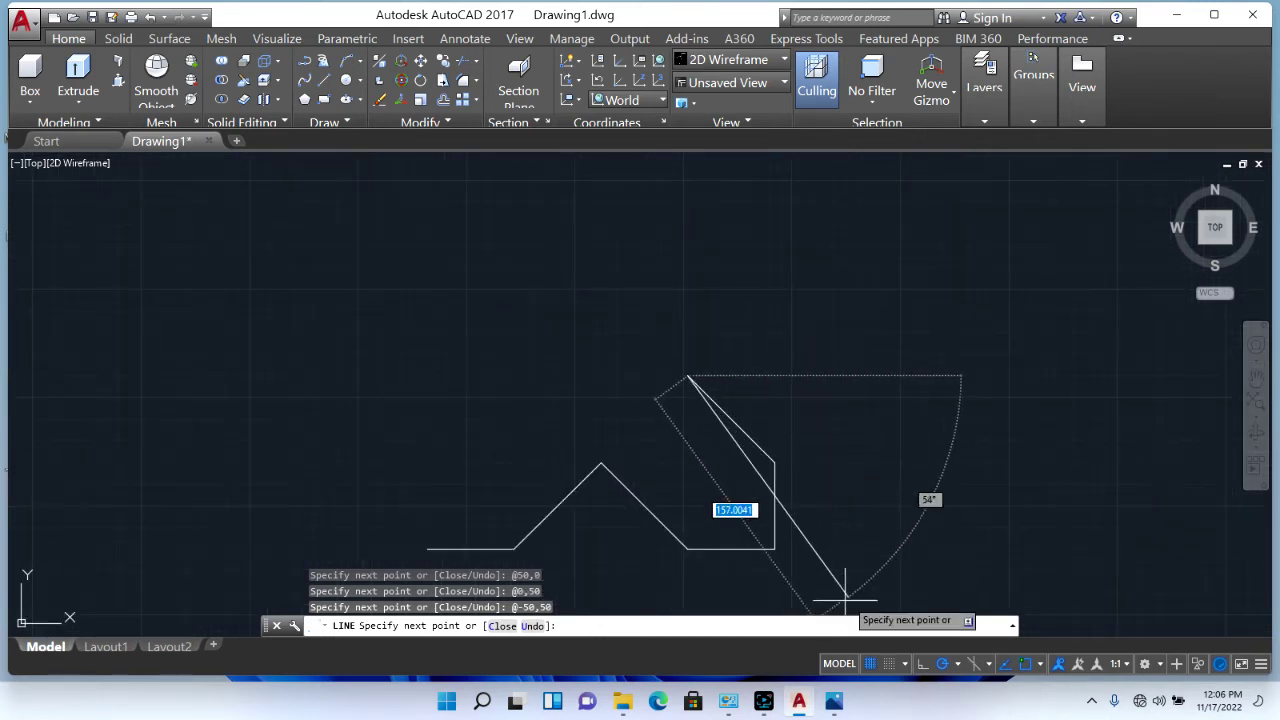
left_click(834, 703)
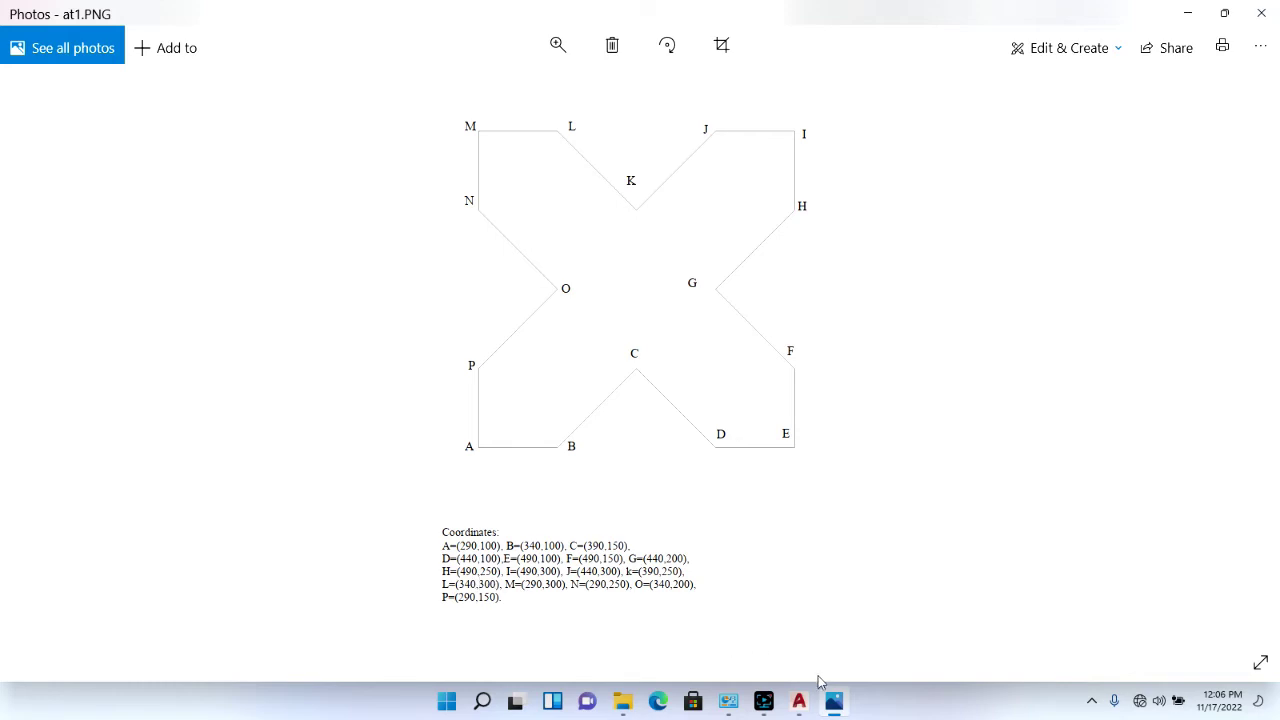
left_click(799, 701)
type("50")
key("Tab")
type("50")
key("Return")
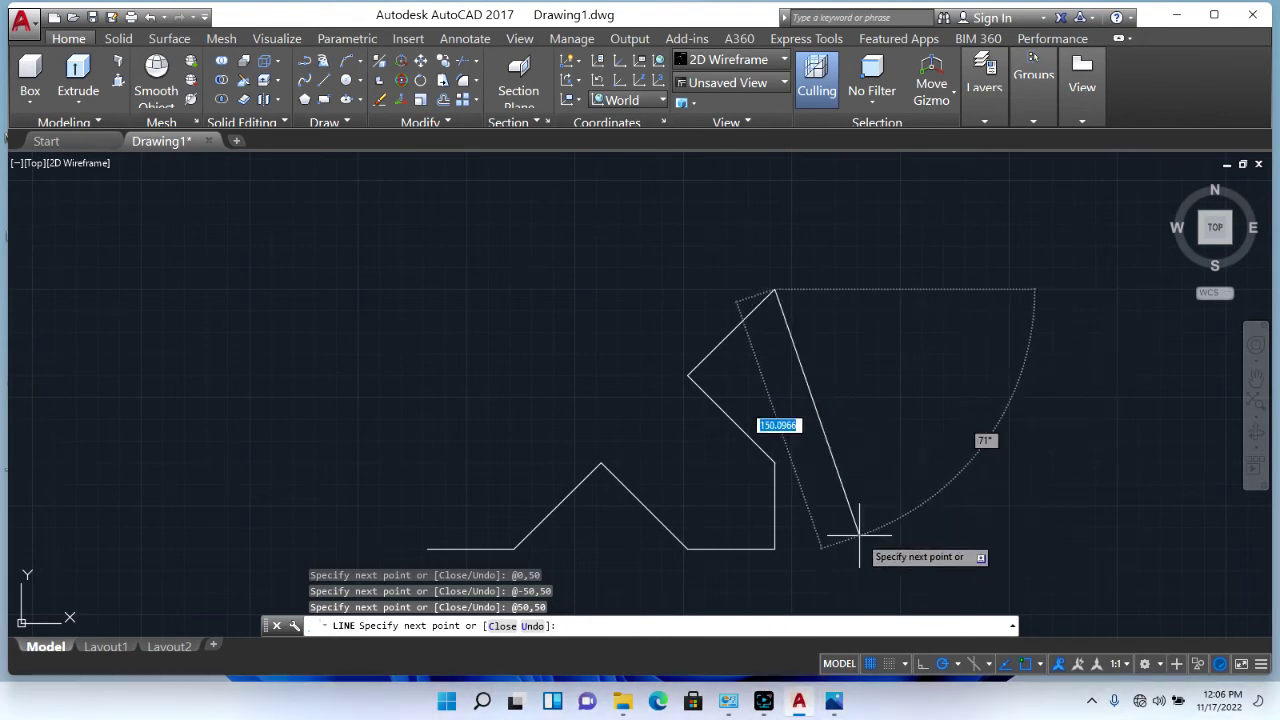
left_click(836, 702)
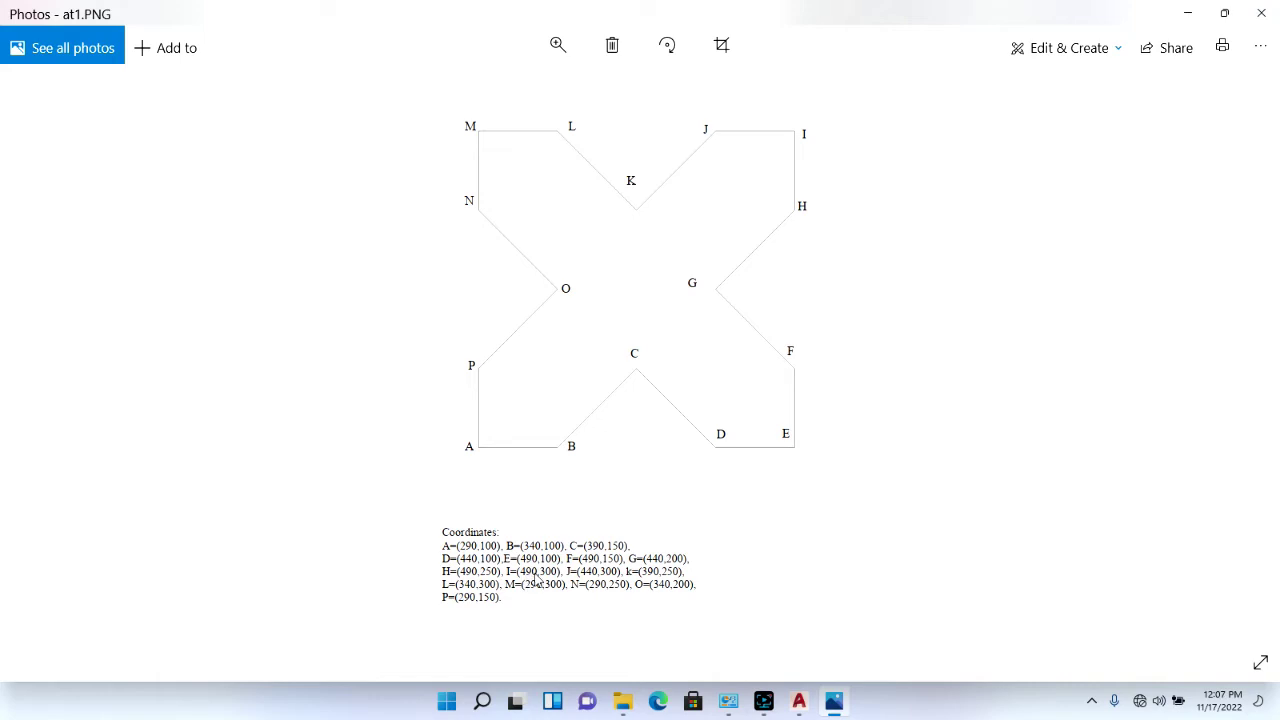
left_click(835, 704)
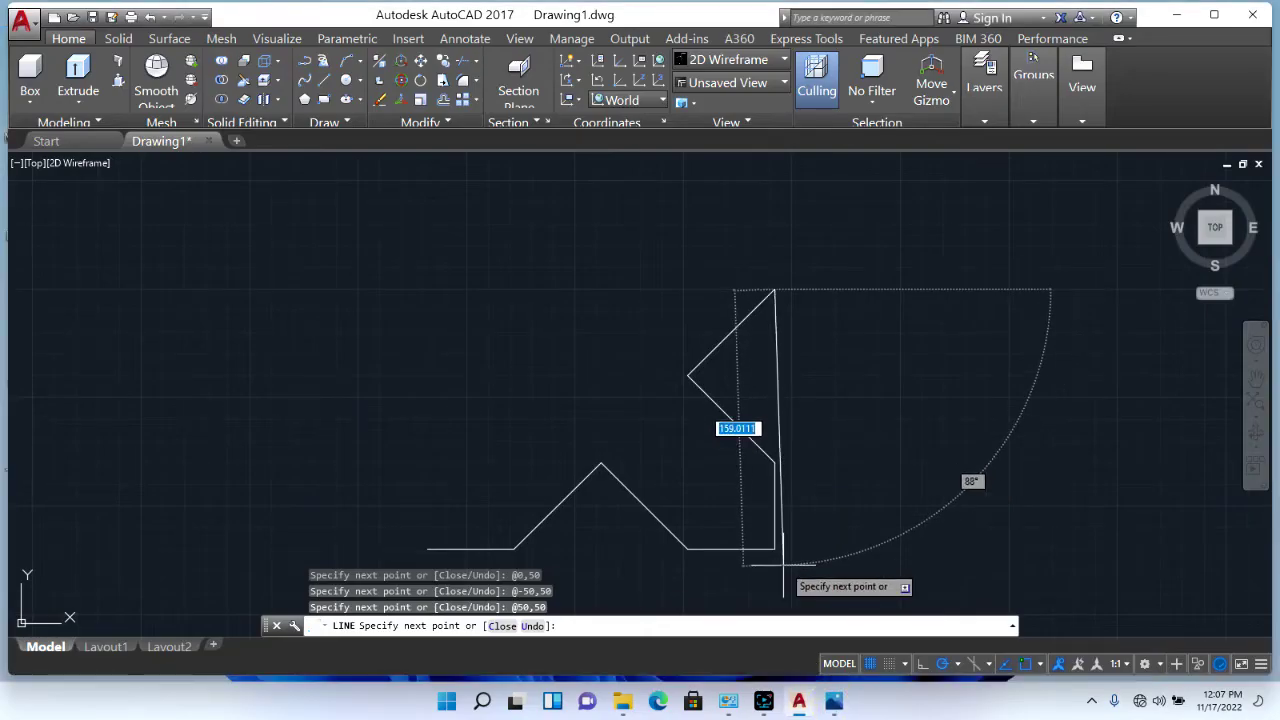
type("50")
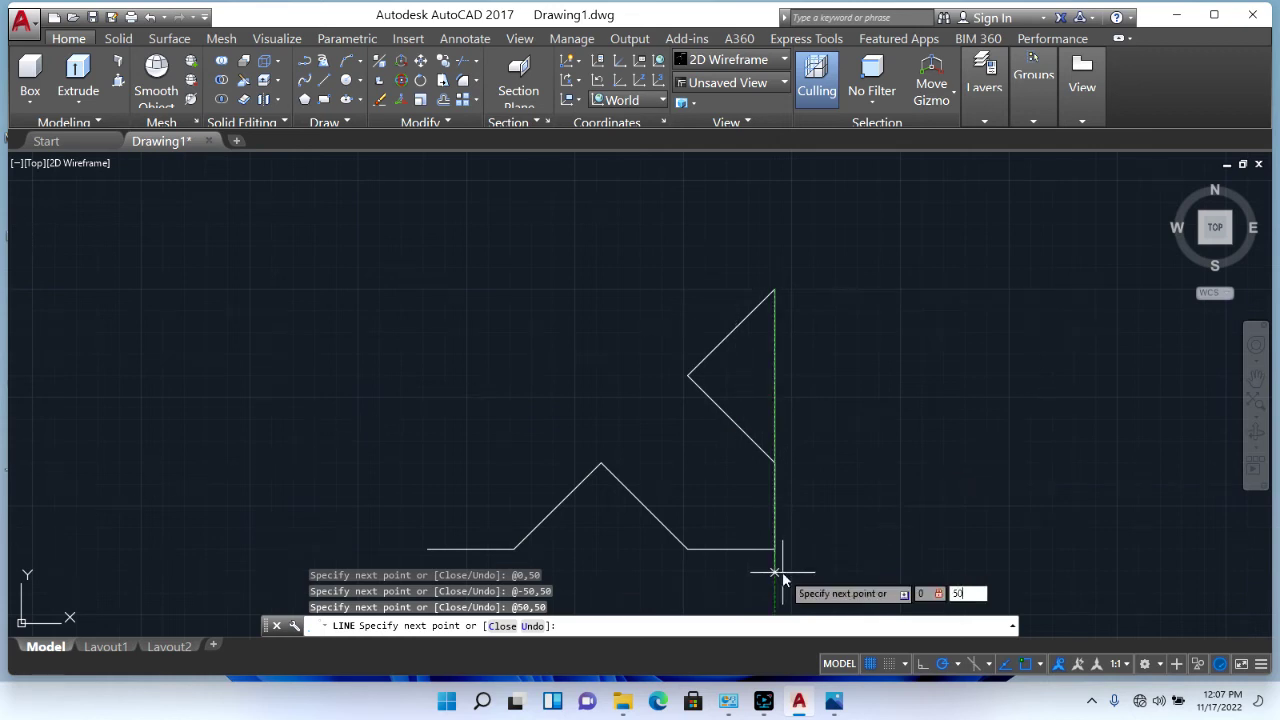
key("Return")
scroll(774, 505, "down", 2)
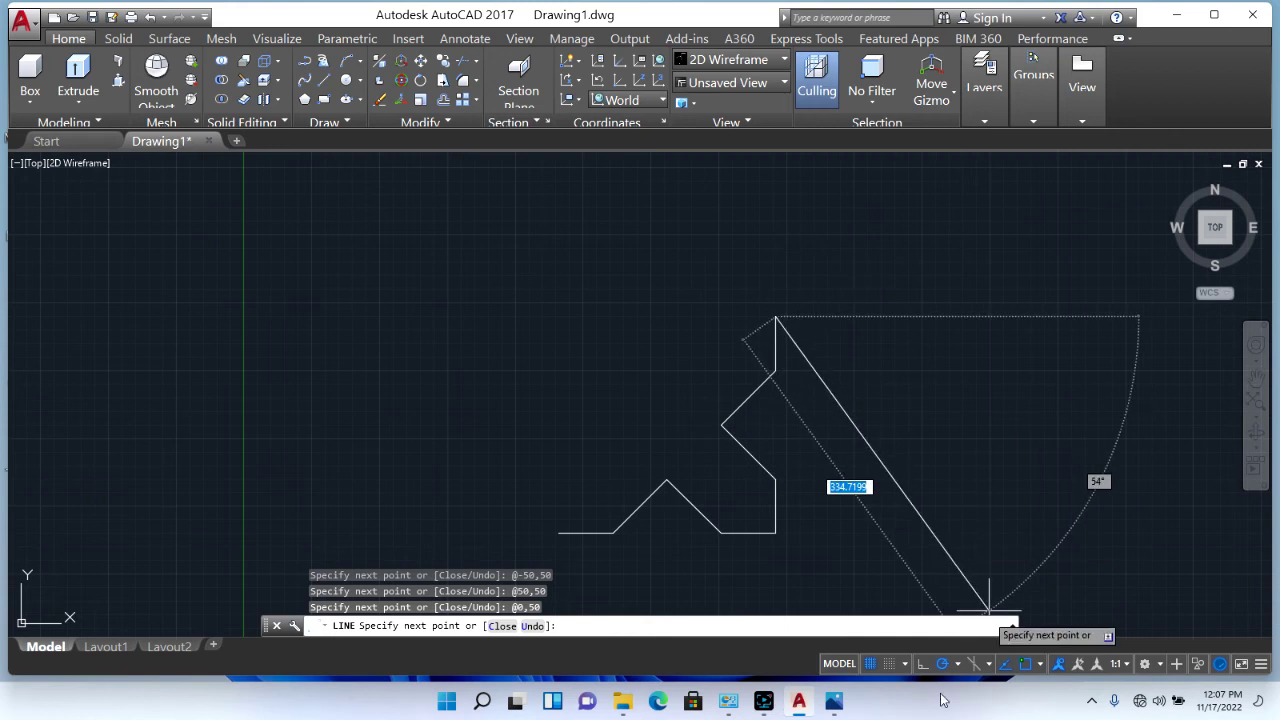
left_click(835, 705)
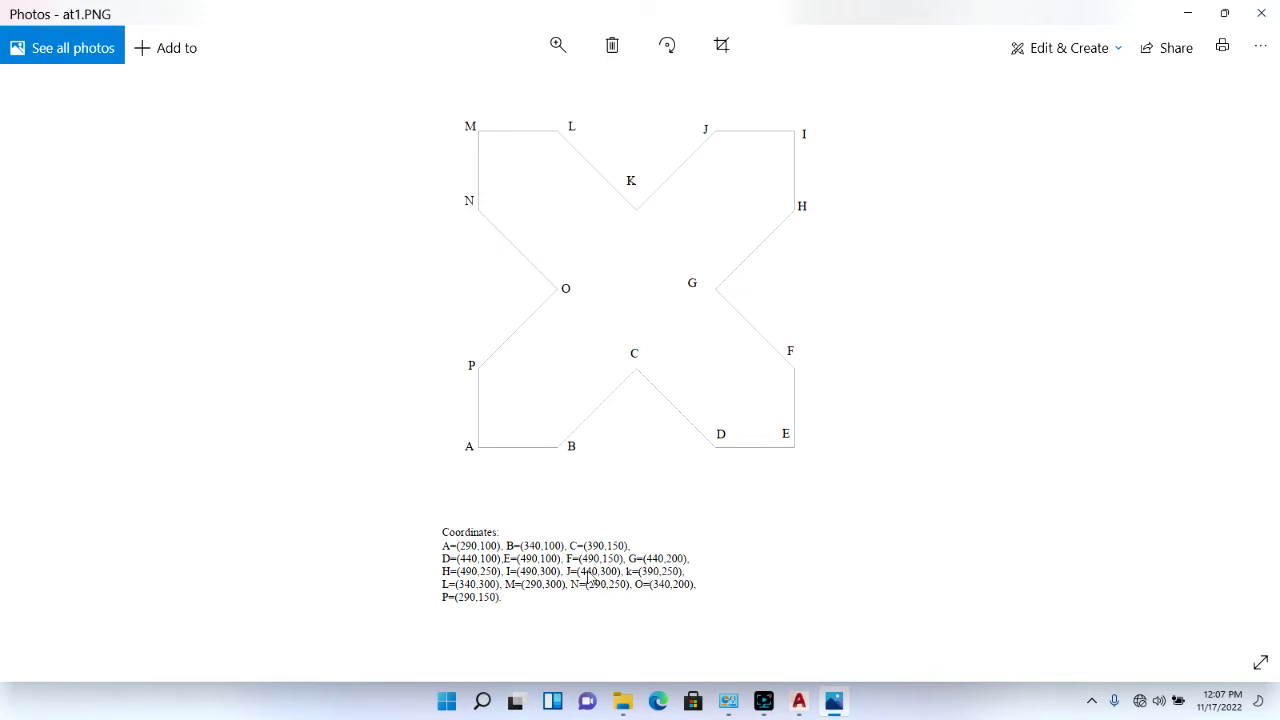
Add the 50-unit leftward edge I–J at @-50,0
left_click(838, 700)
type("-50")
key("Tab")
type("0")
key("Return")
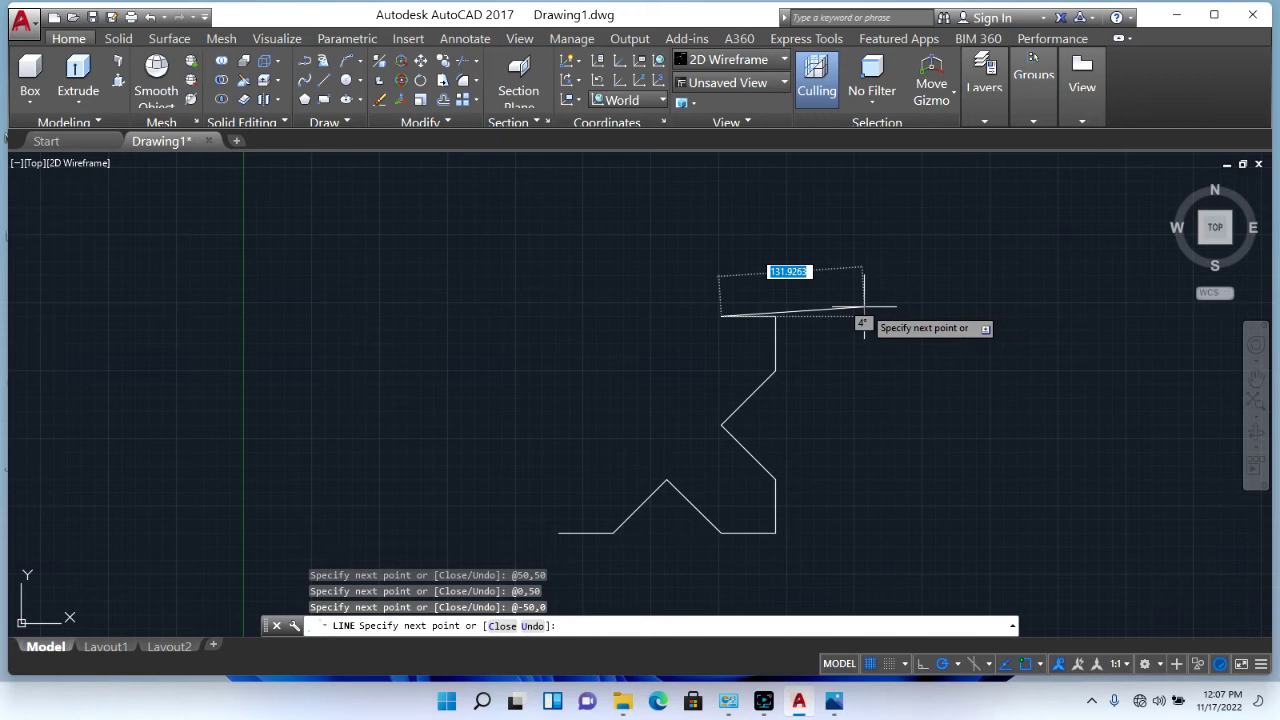
Enter a mistaken -50 segment from J and undo it with U
left_click(844, 703)
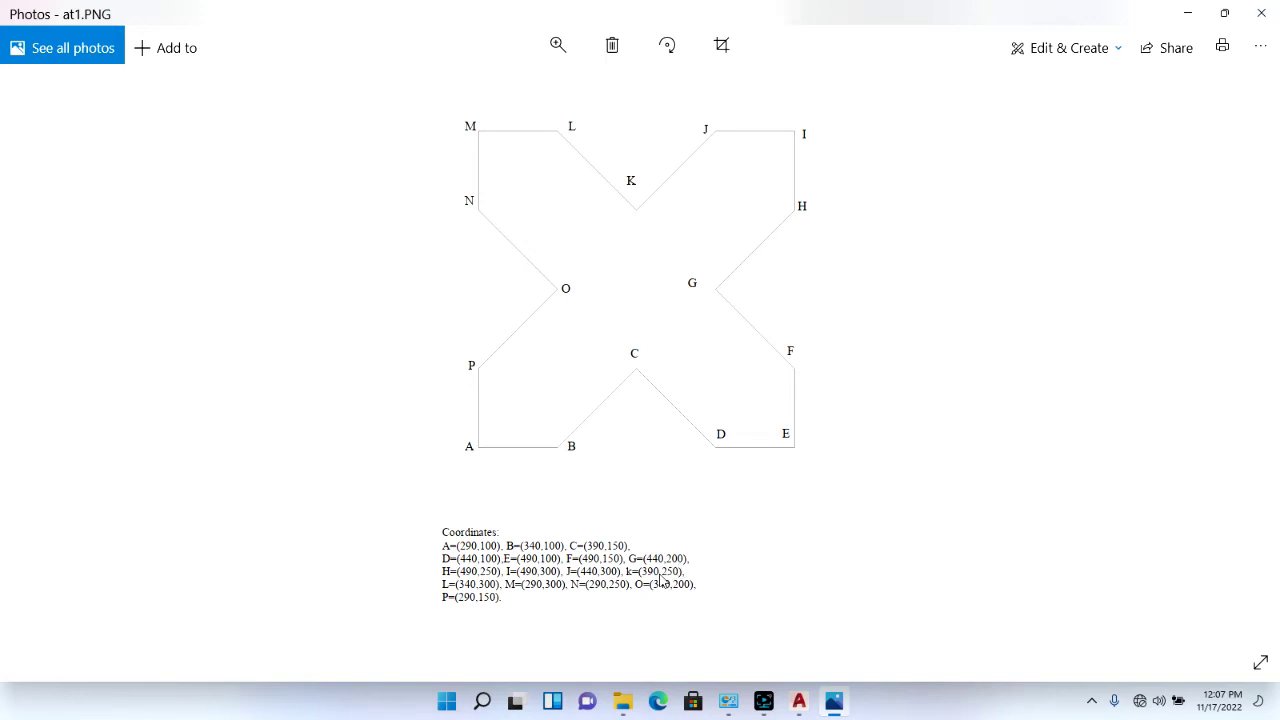
left_click(850, 705)
type("-")
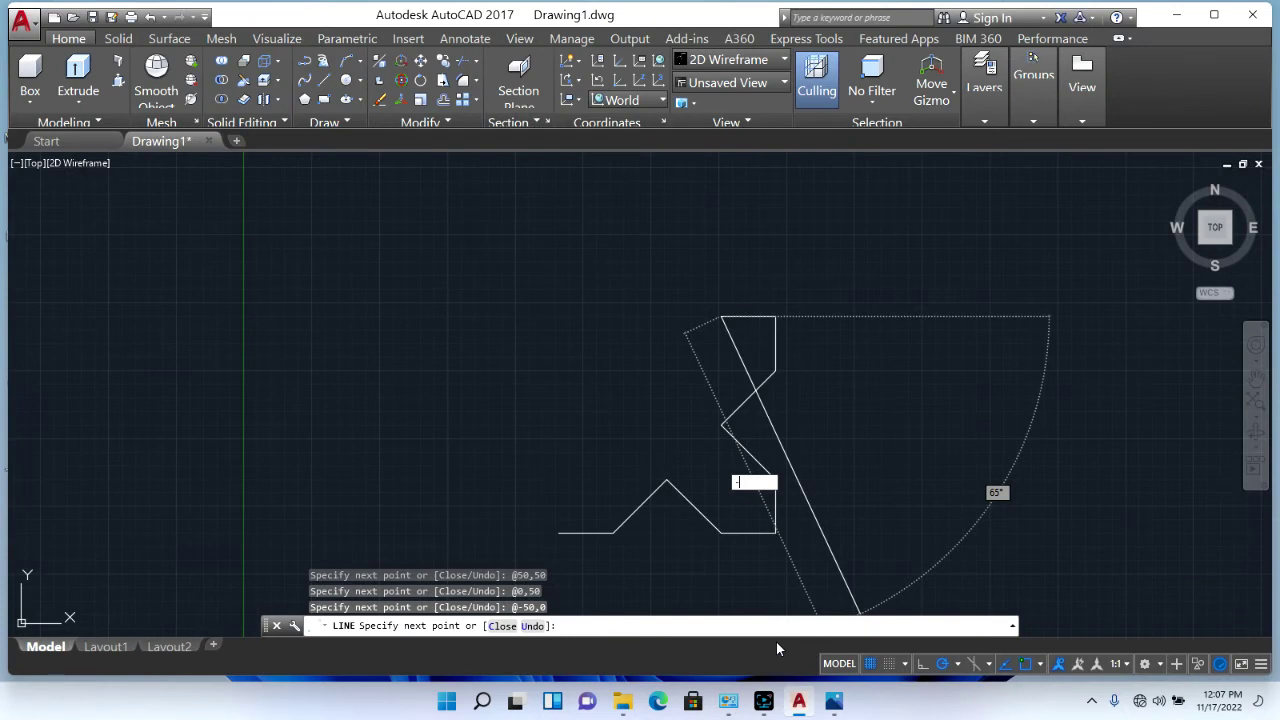
type("50")
key("Return")
type("-")
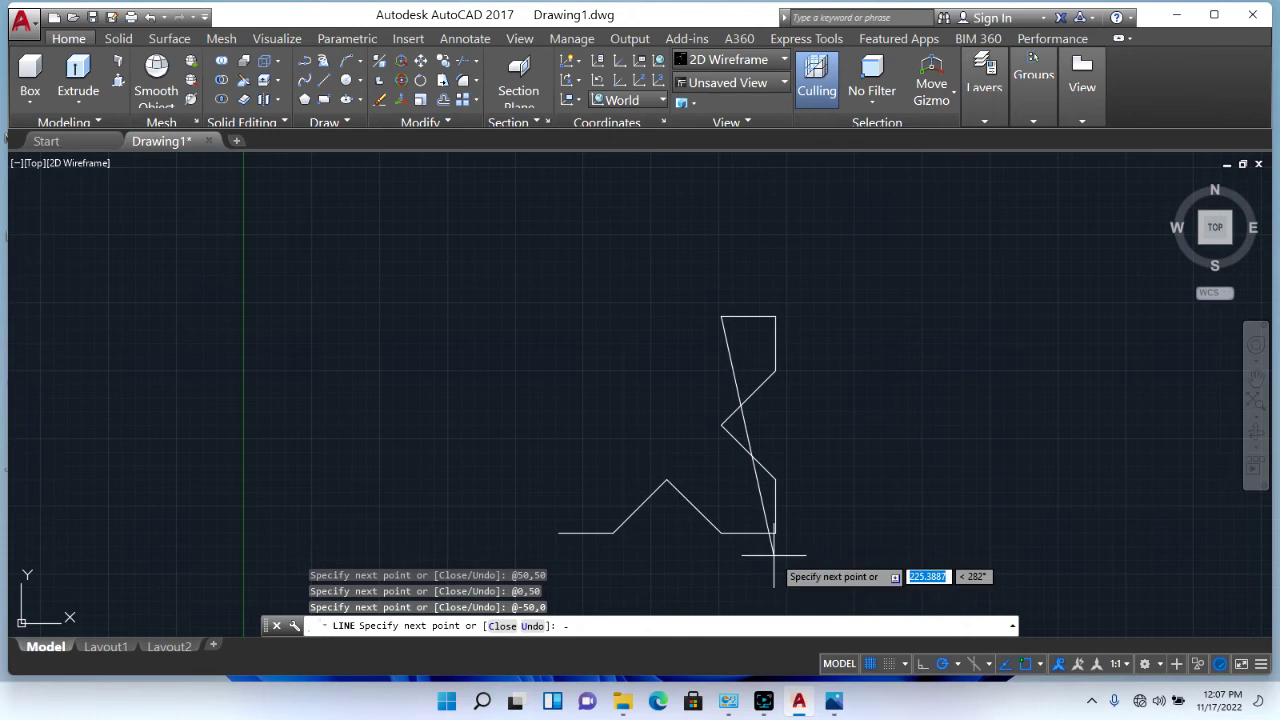
type("50")
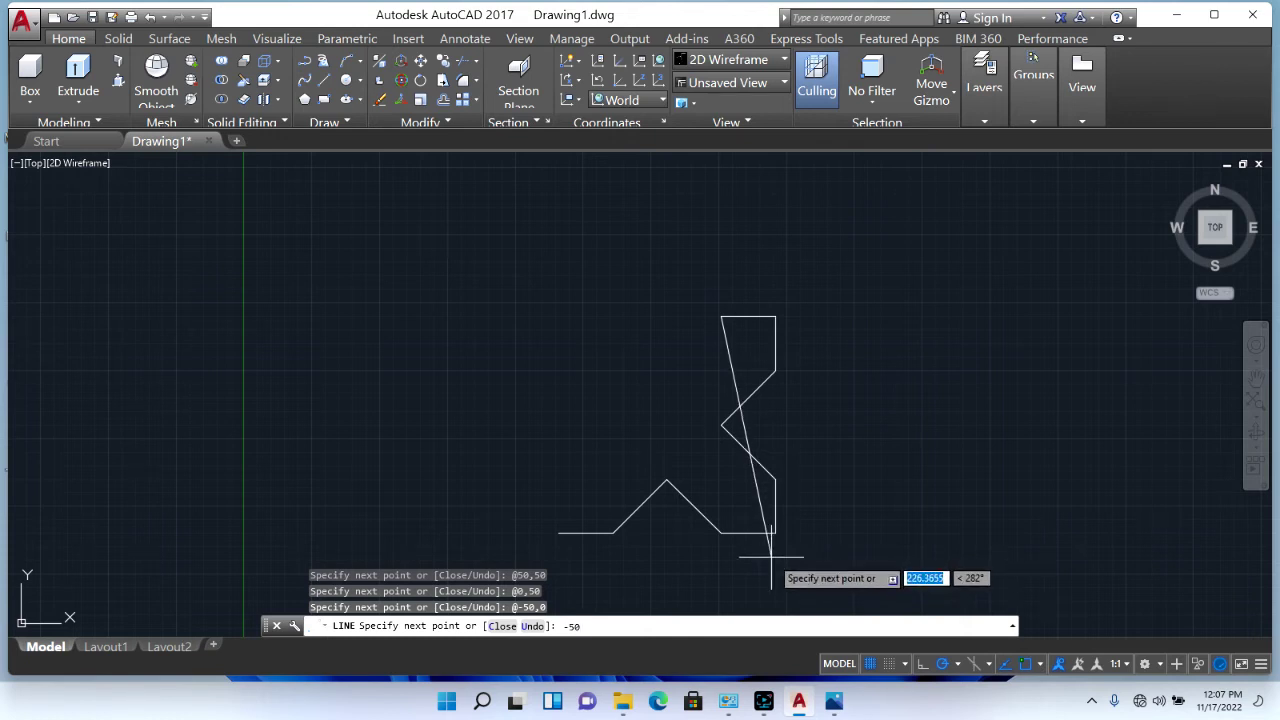
key("Return")
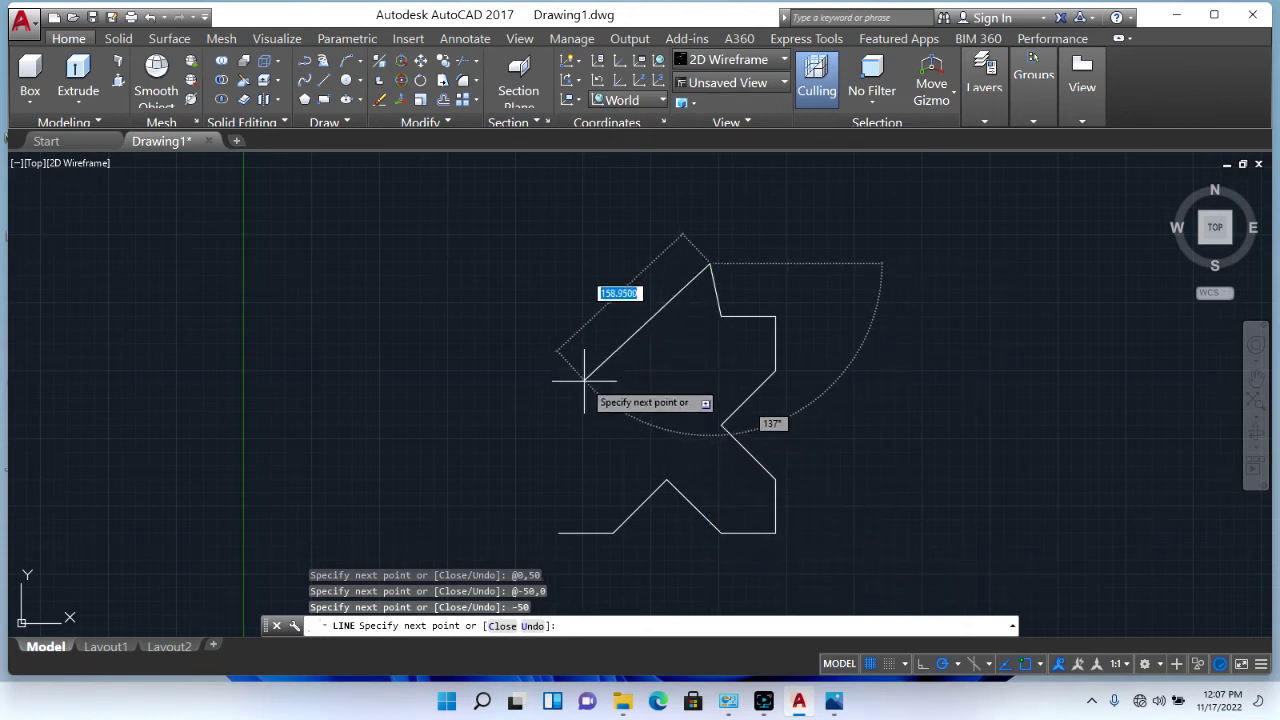
type("u")
key("Return")
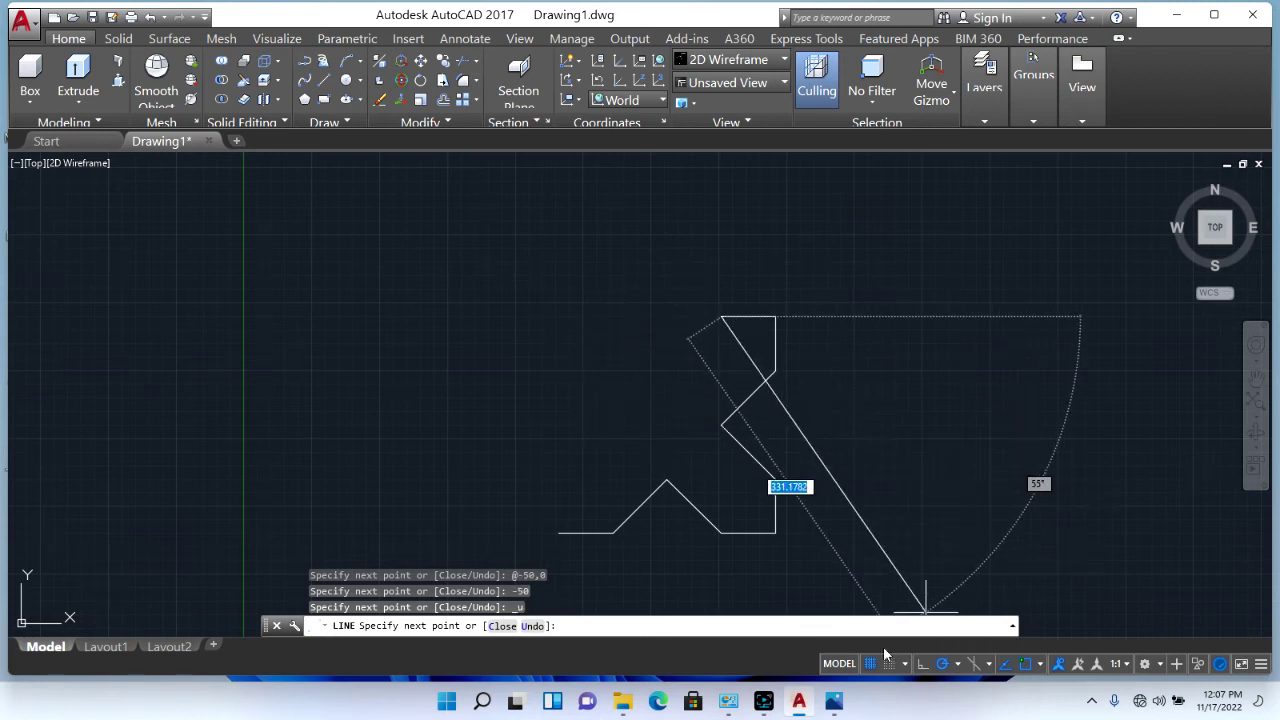
Add the down-left diagonal edge J–K at @-50,-50 and reopen the reference image
type("-50")
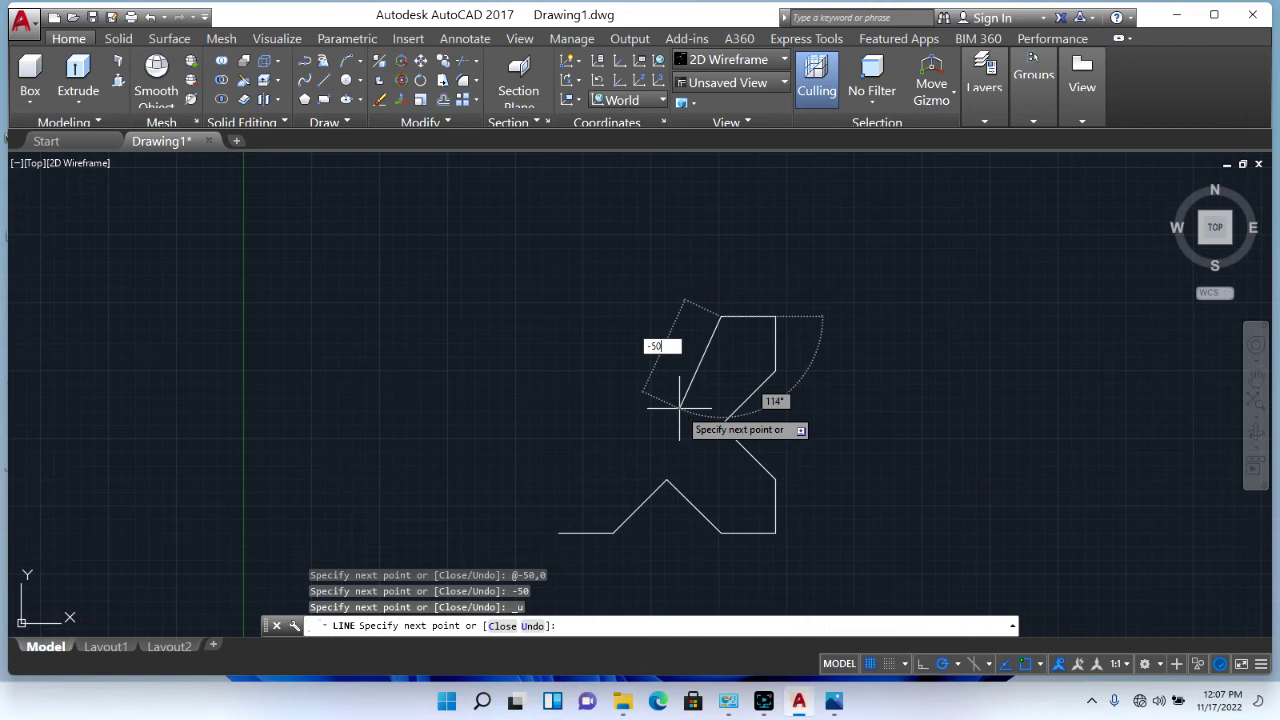
key("Tab")
type("-")
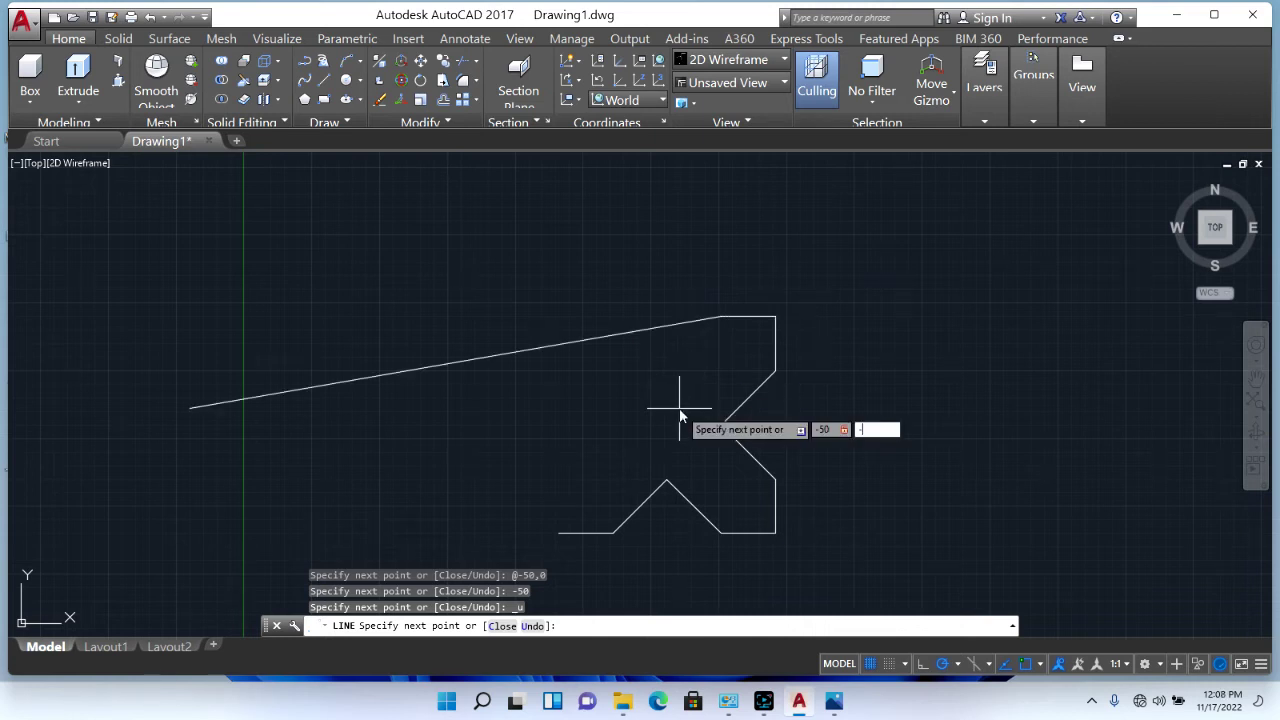
type("50")
key("Return")
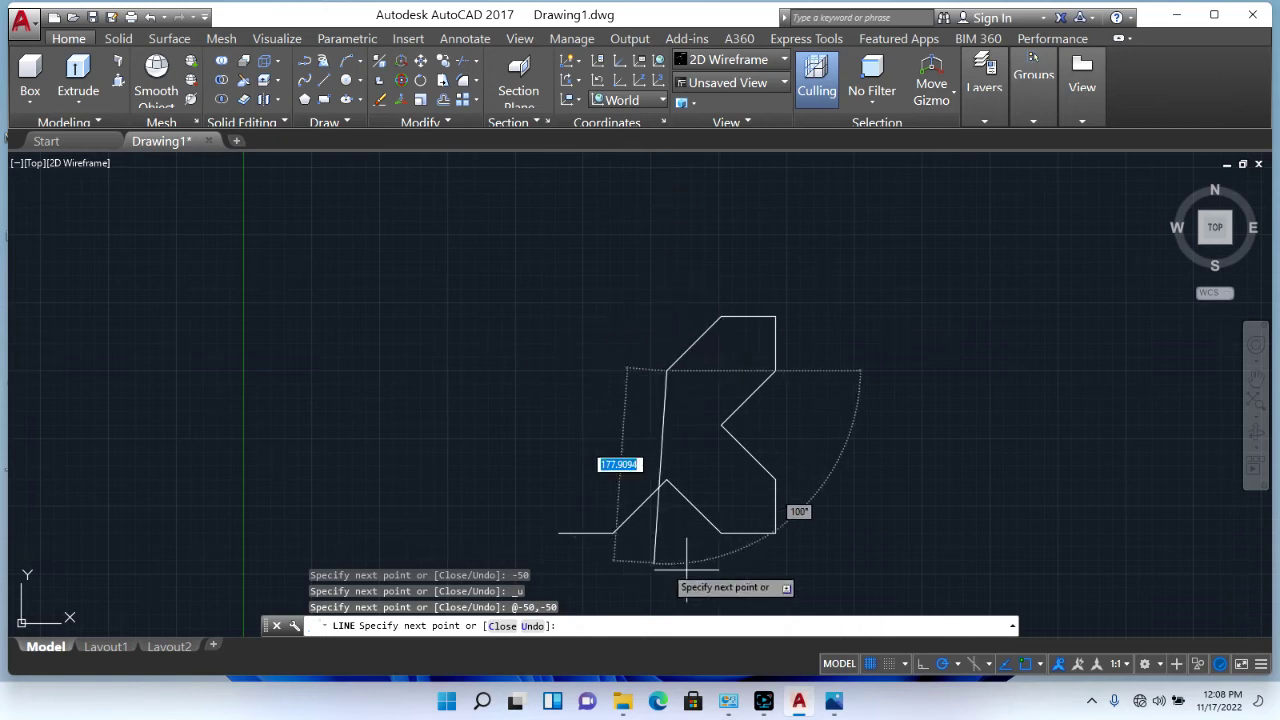
left_click(834, 700)
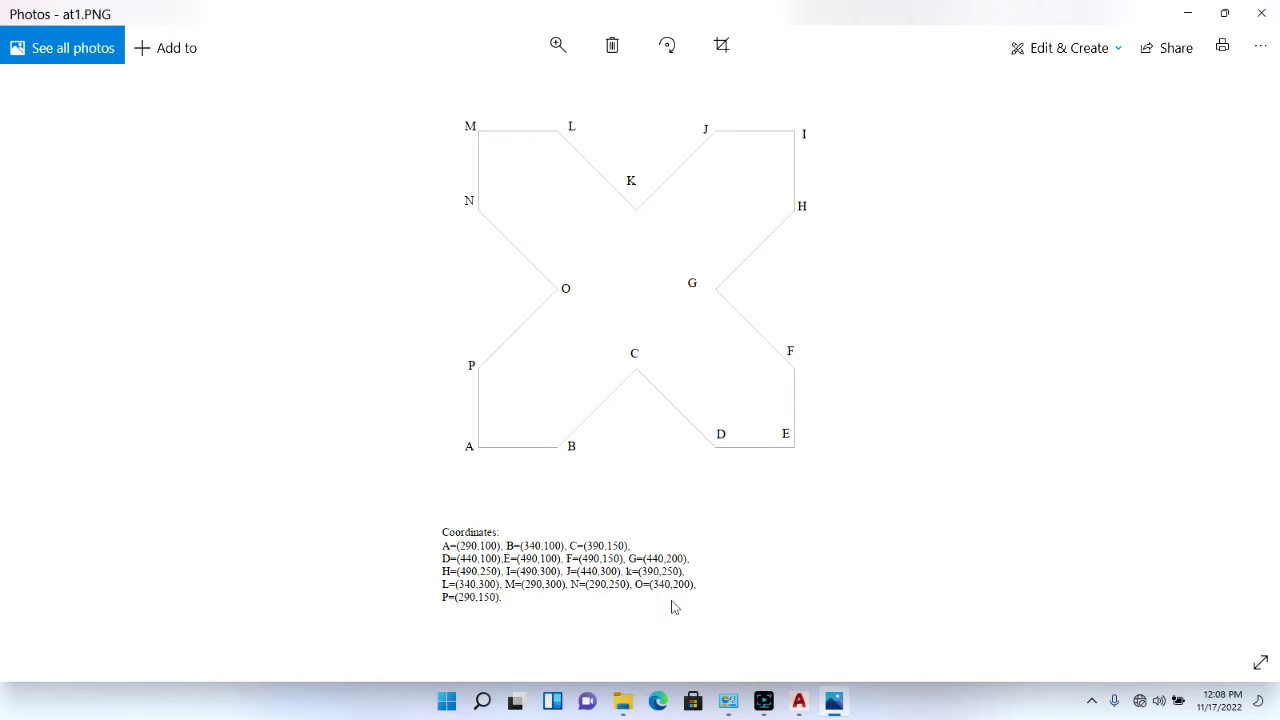
Add the up-left diagonal edge K–L at @-50,50
left_click(834, 700)
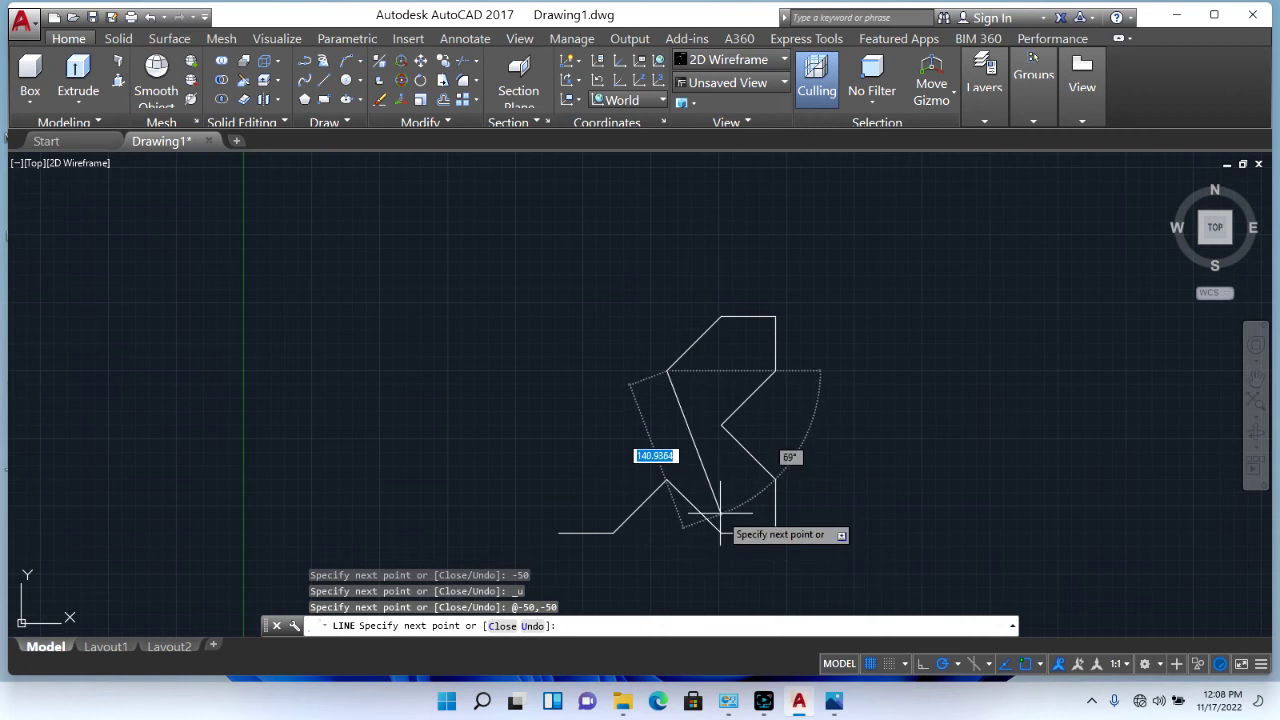
type("-50")
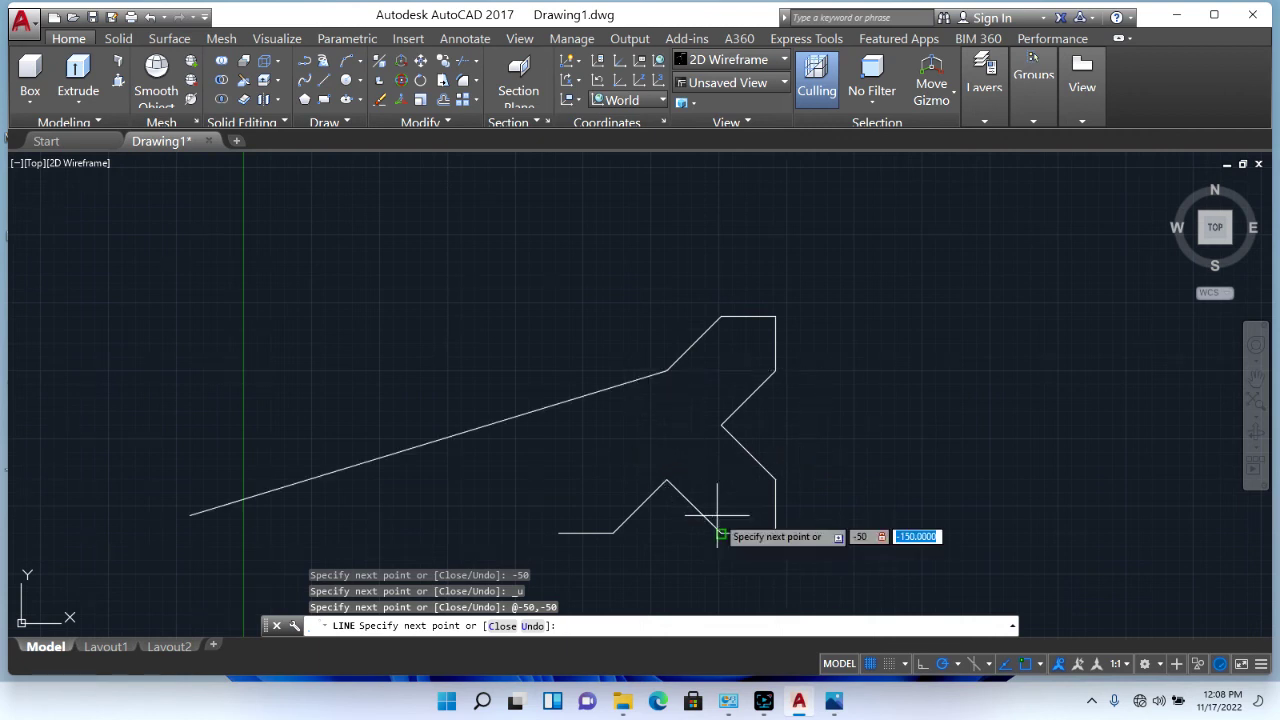
type(",50")
key("Return")
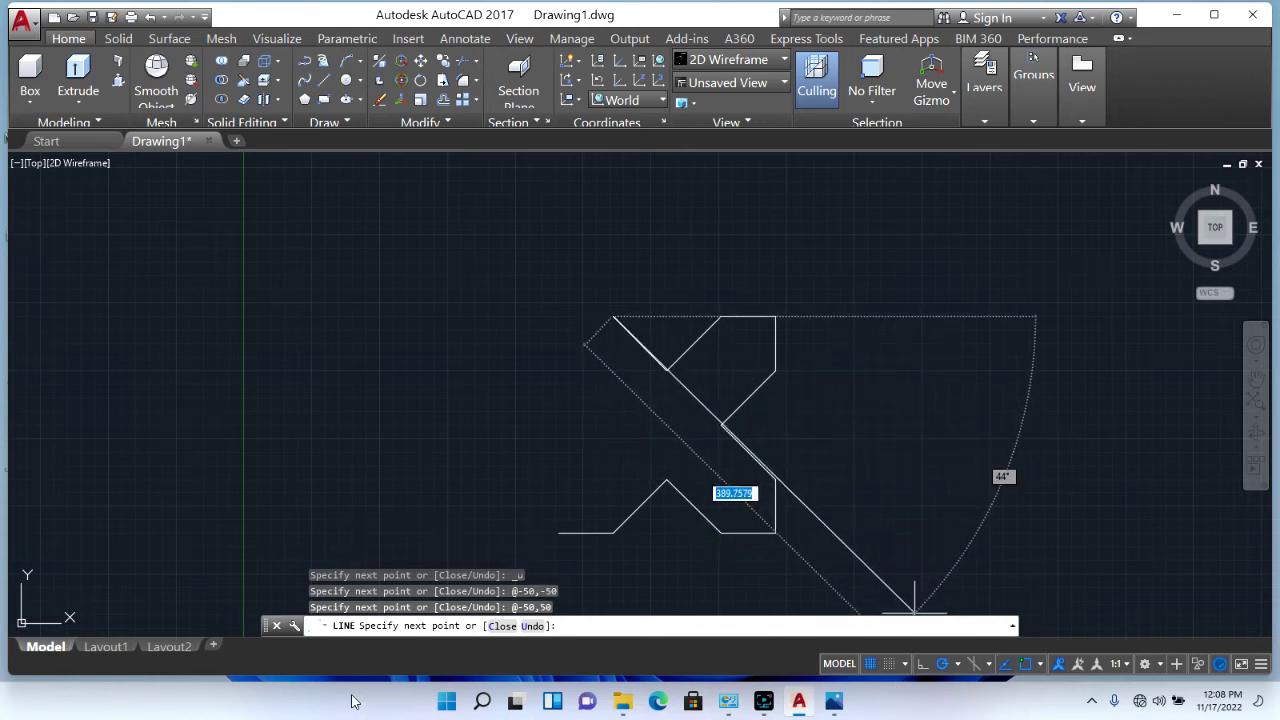
Add the 50-unit leftward edge L–M at @-50,0, then recheck the reference
left_click(847, 697)
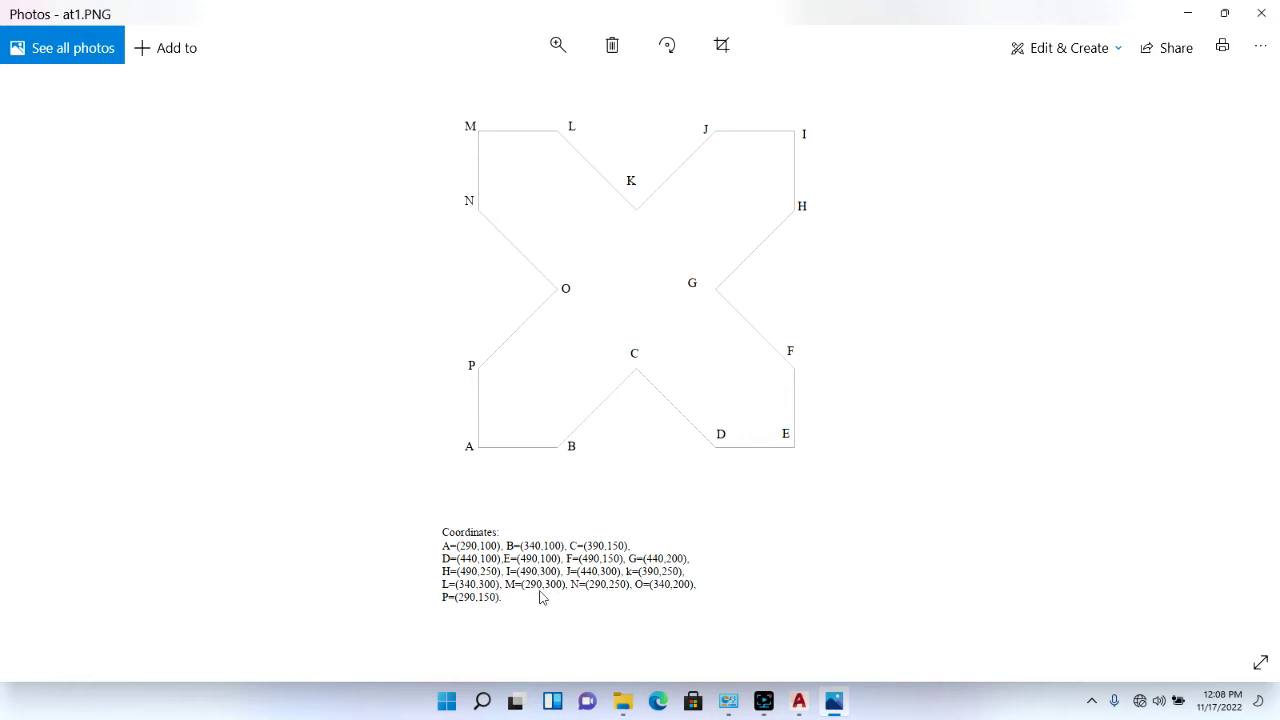
left_click(832, 699)
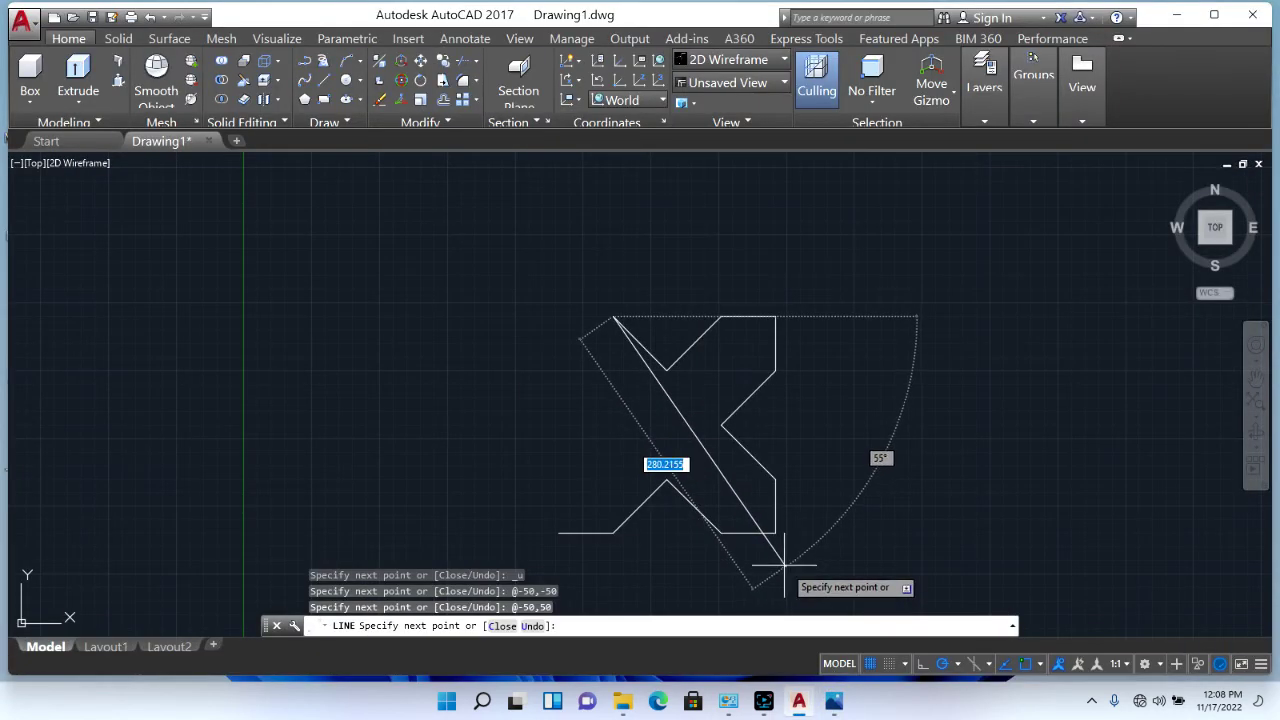
type("-50")
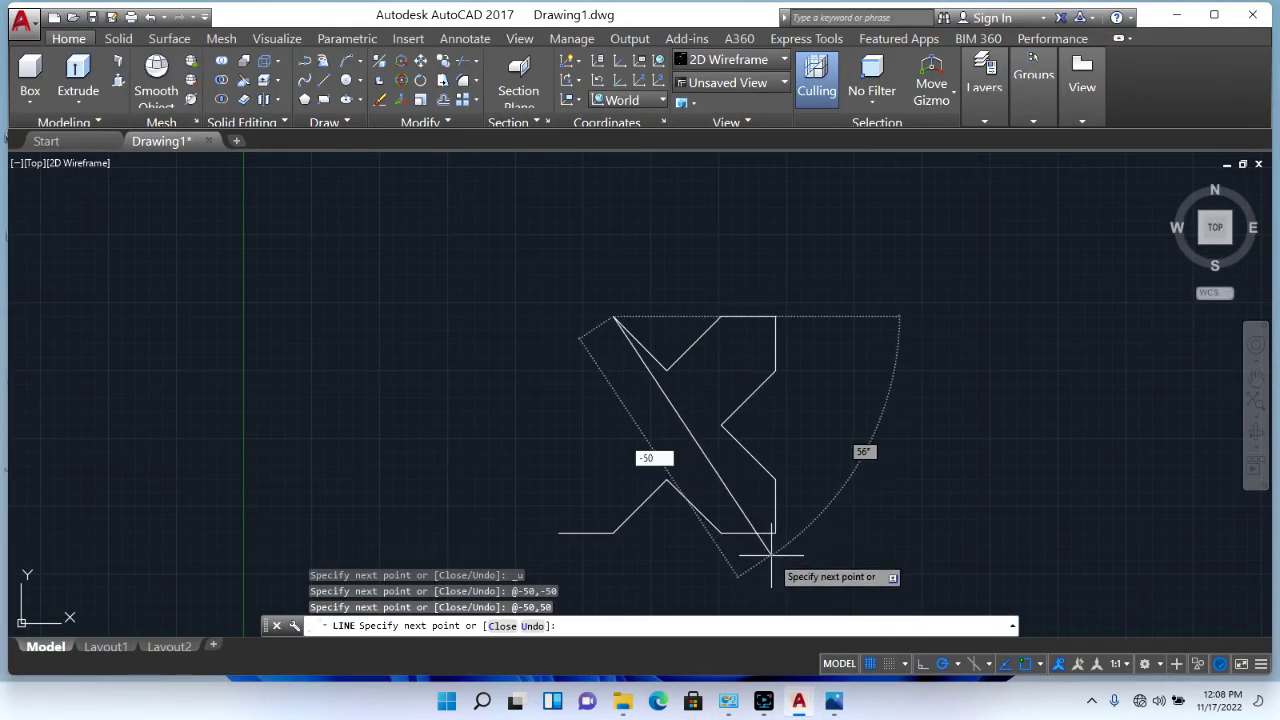
key("Tab")
type("0")
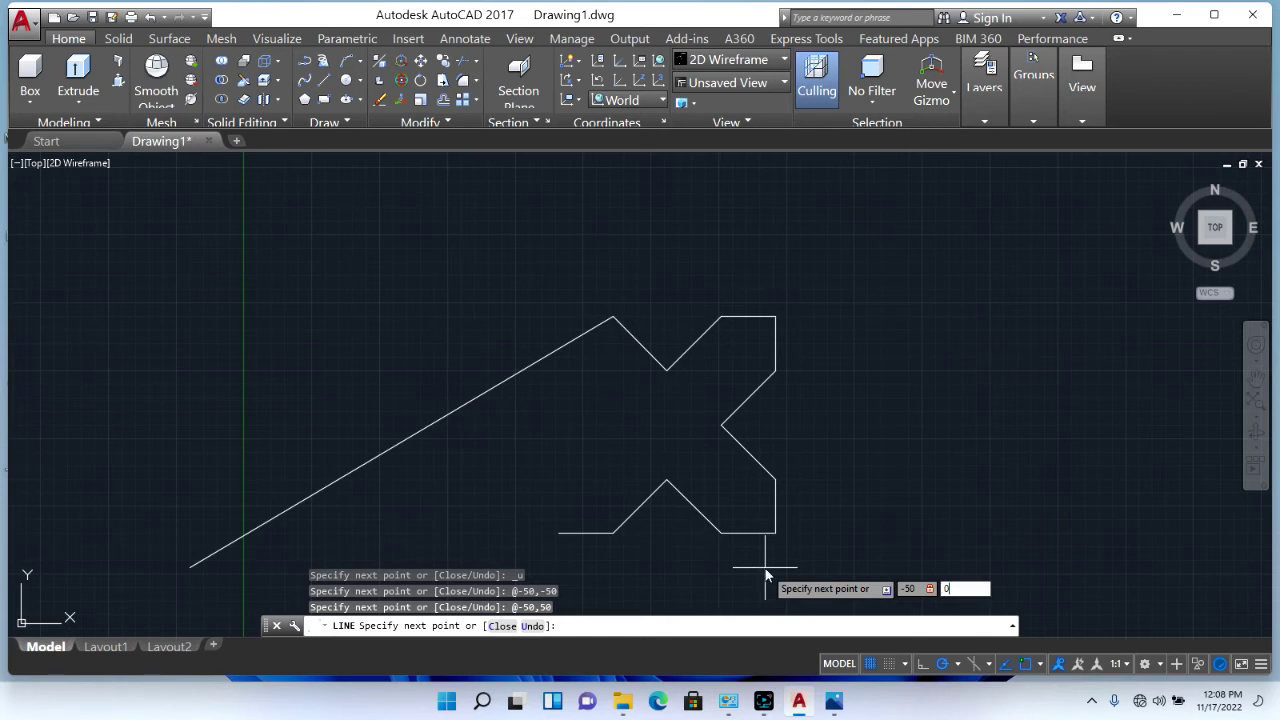
key("Return")
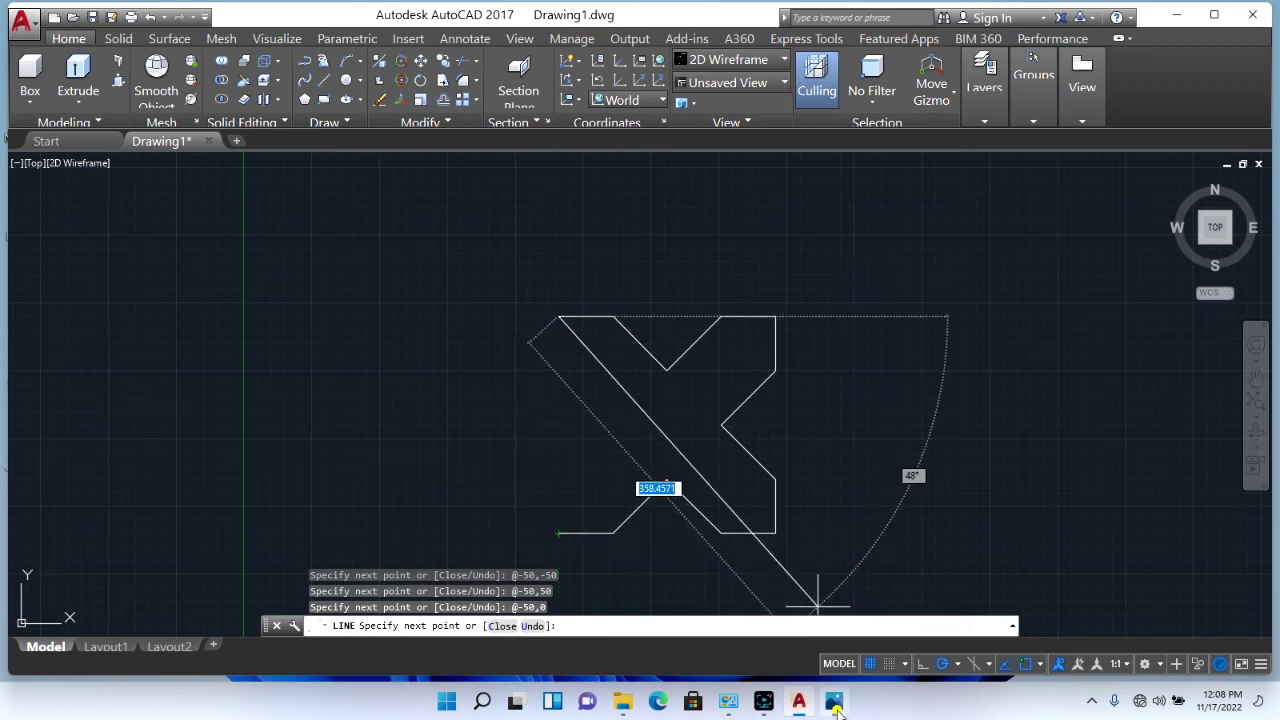
left_click(834, 700)
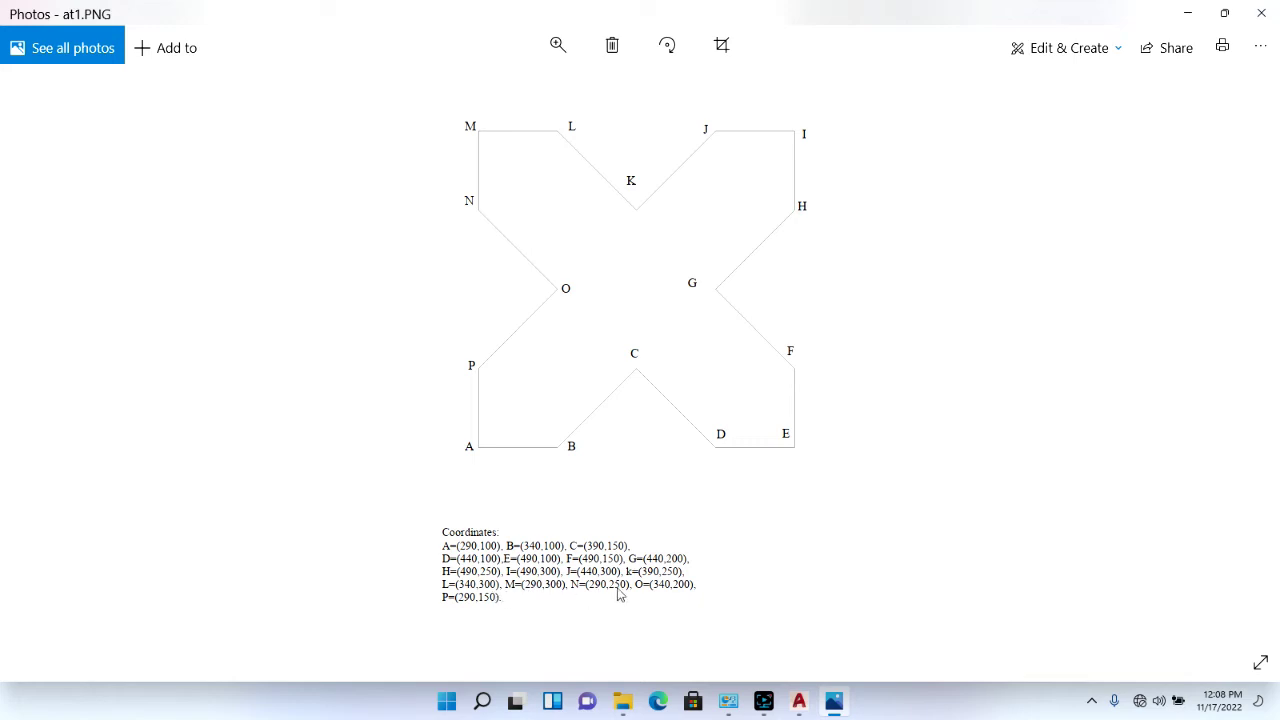
Add the vertical edge M–N running down at @0,-50
left_click(834, 700)
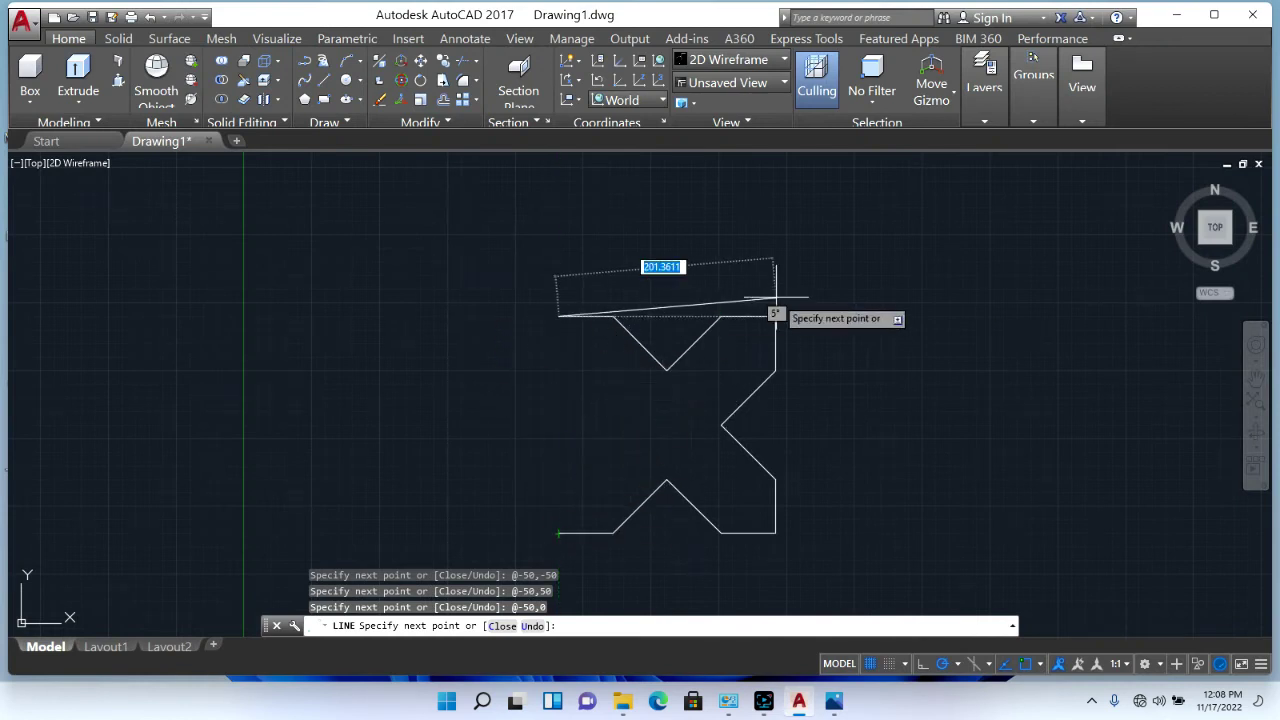
type("0")
key("Tab")
type("-50")
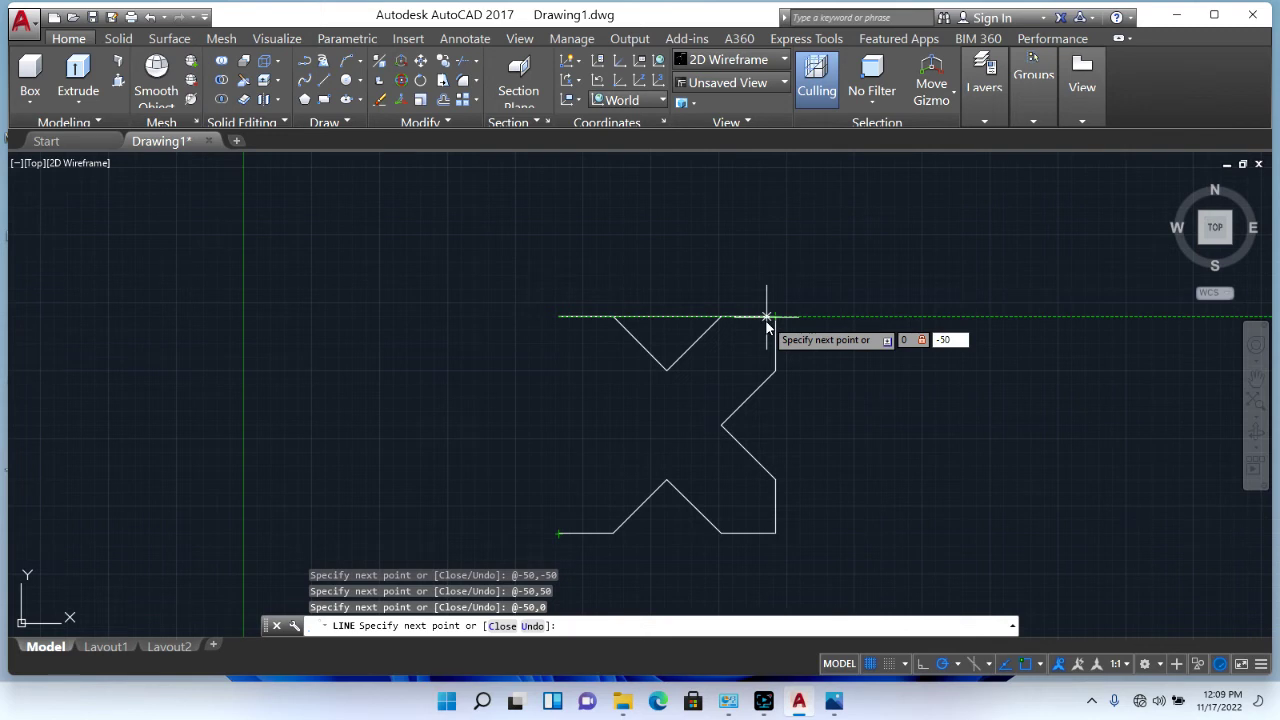
key("Return")
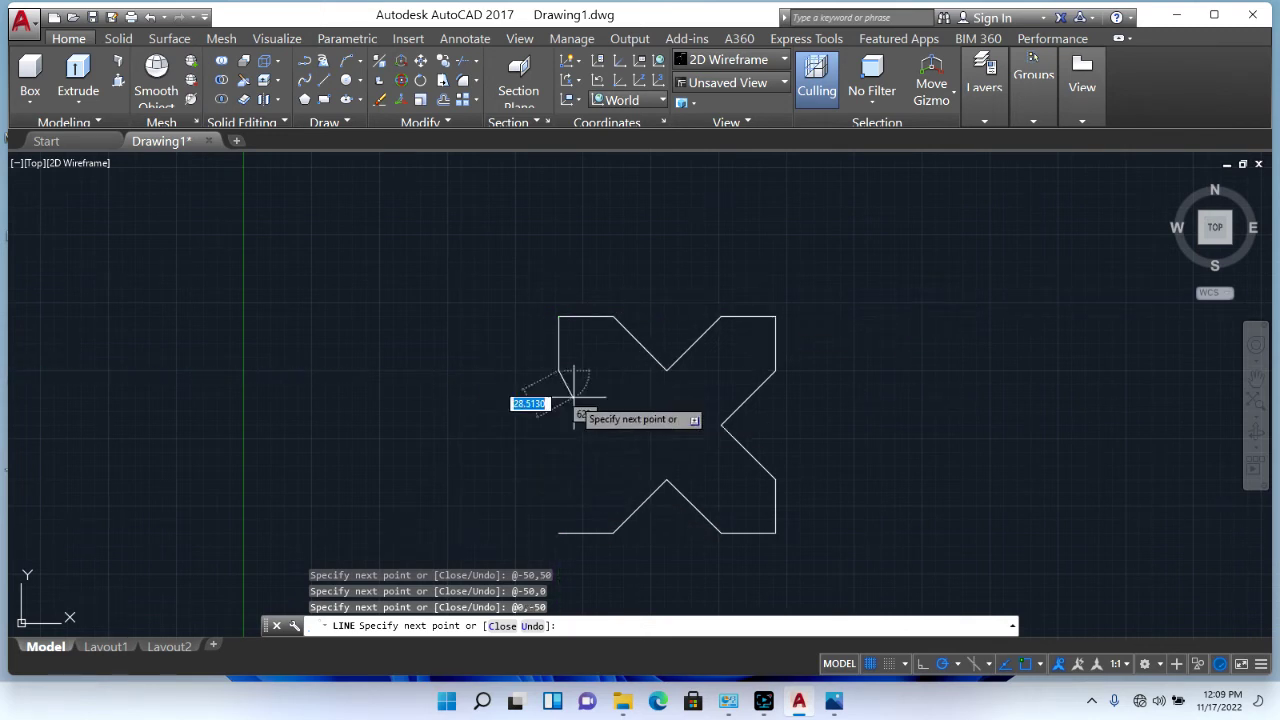
Recheck the reference coordinates and begin entering the next point
left_click(831, 703)
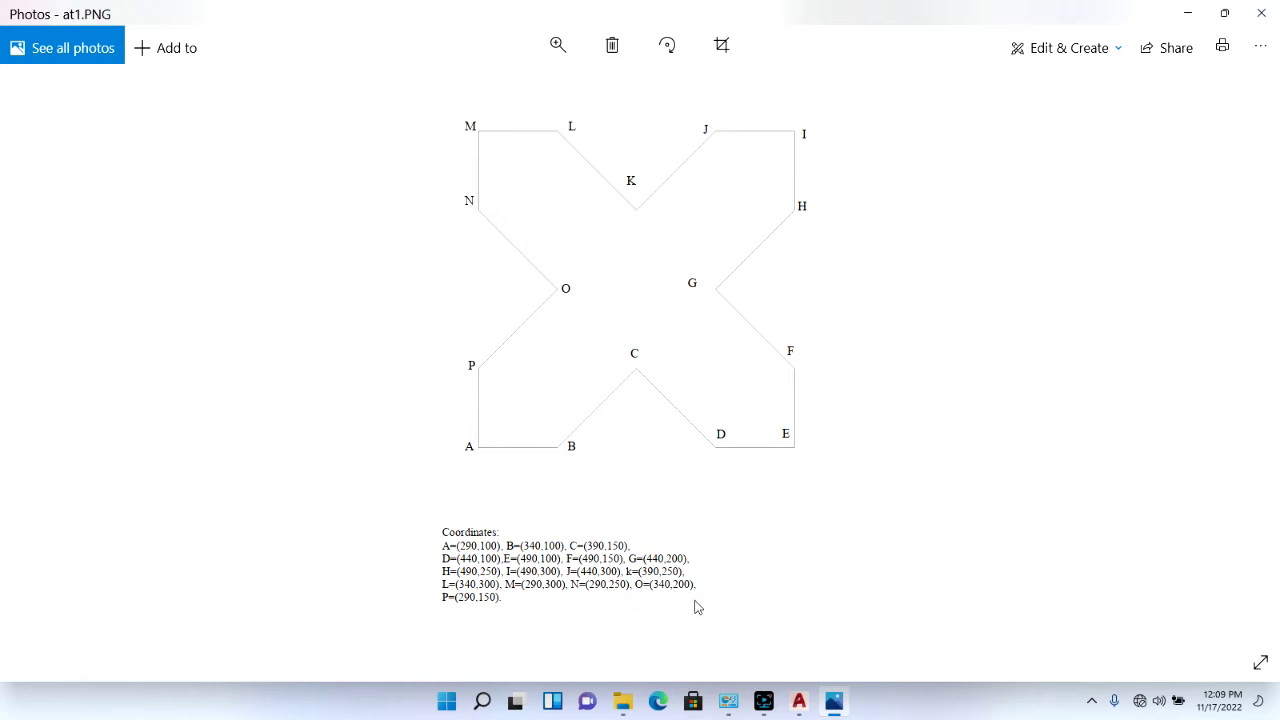
left_click(840, 702)
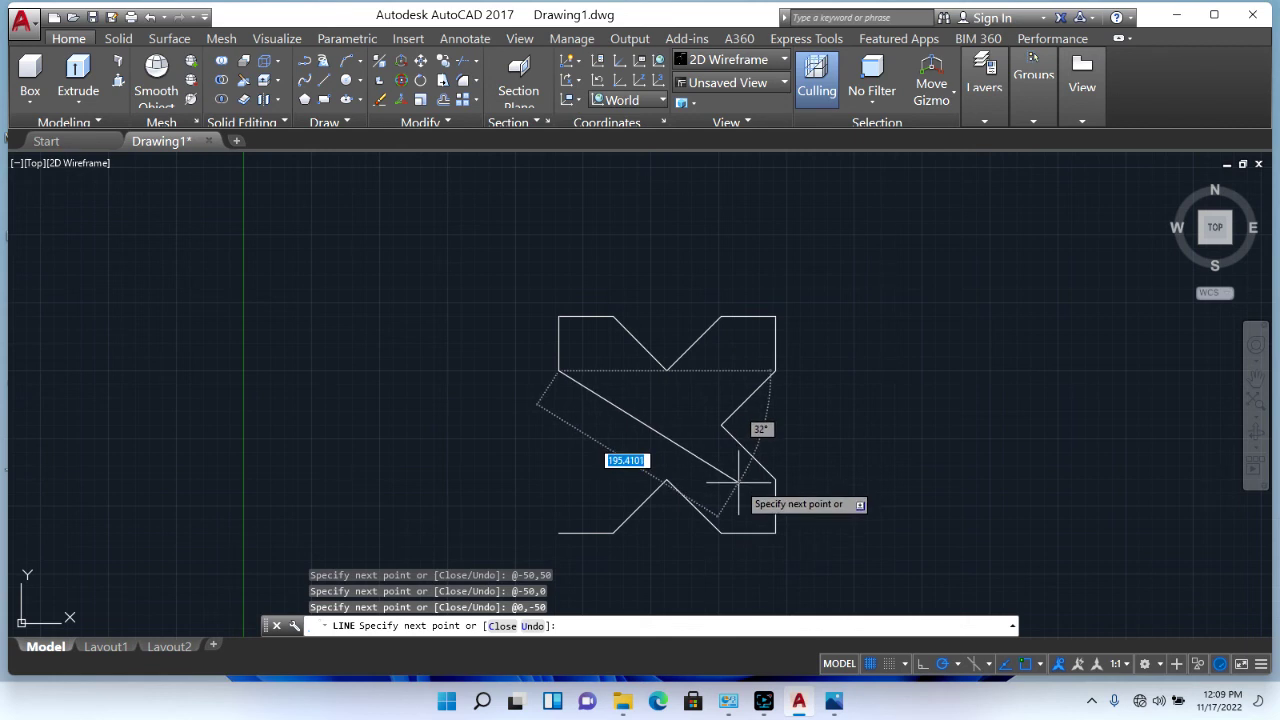
type("50")
left_click(836, 703)
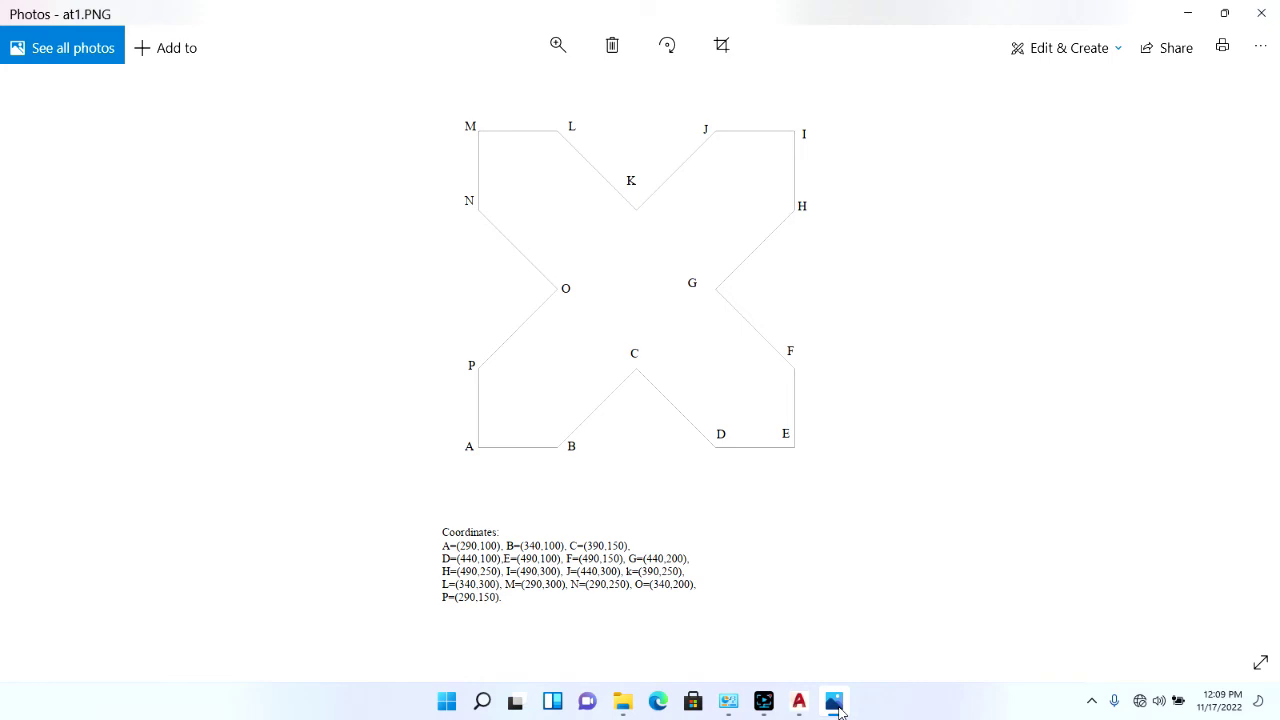
left_click(836, 703)
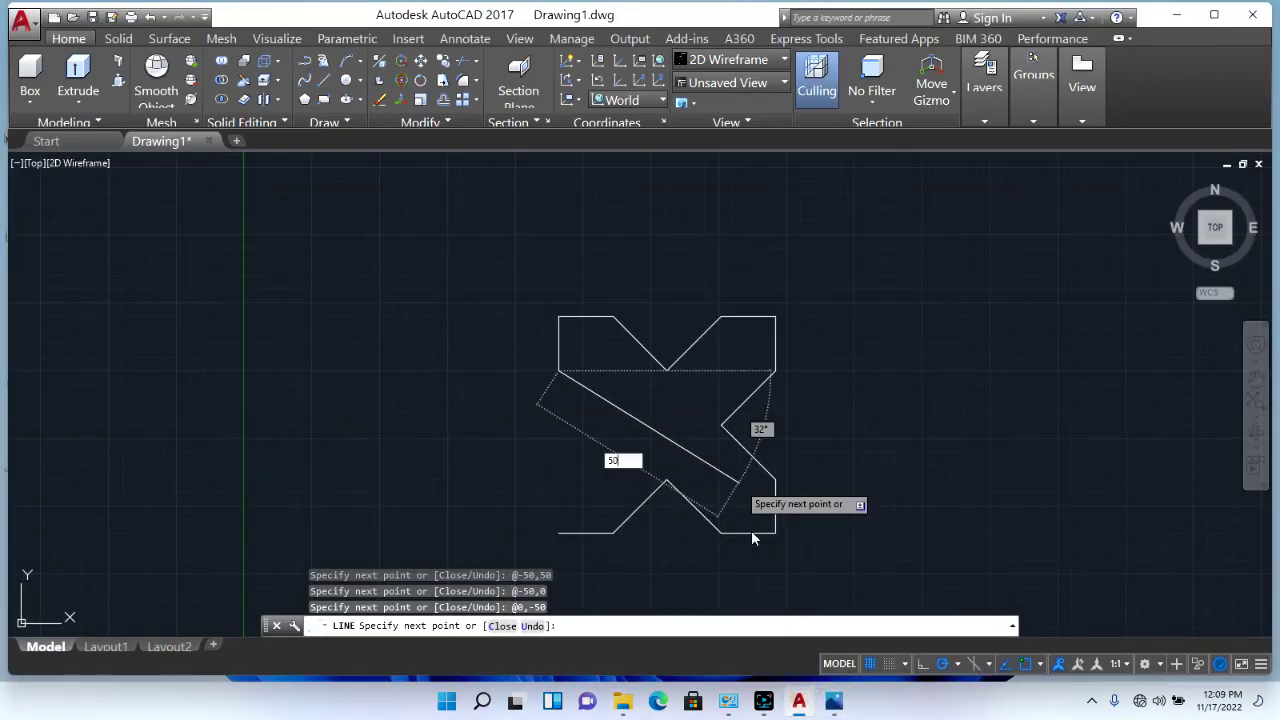
key("Tab")
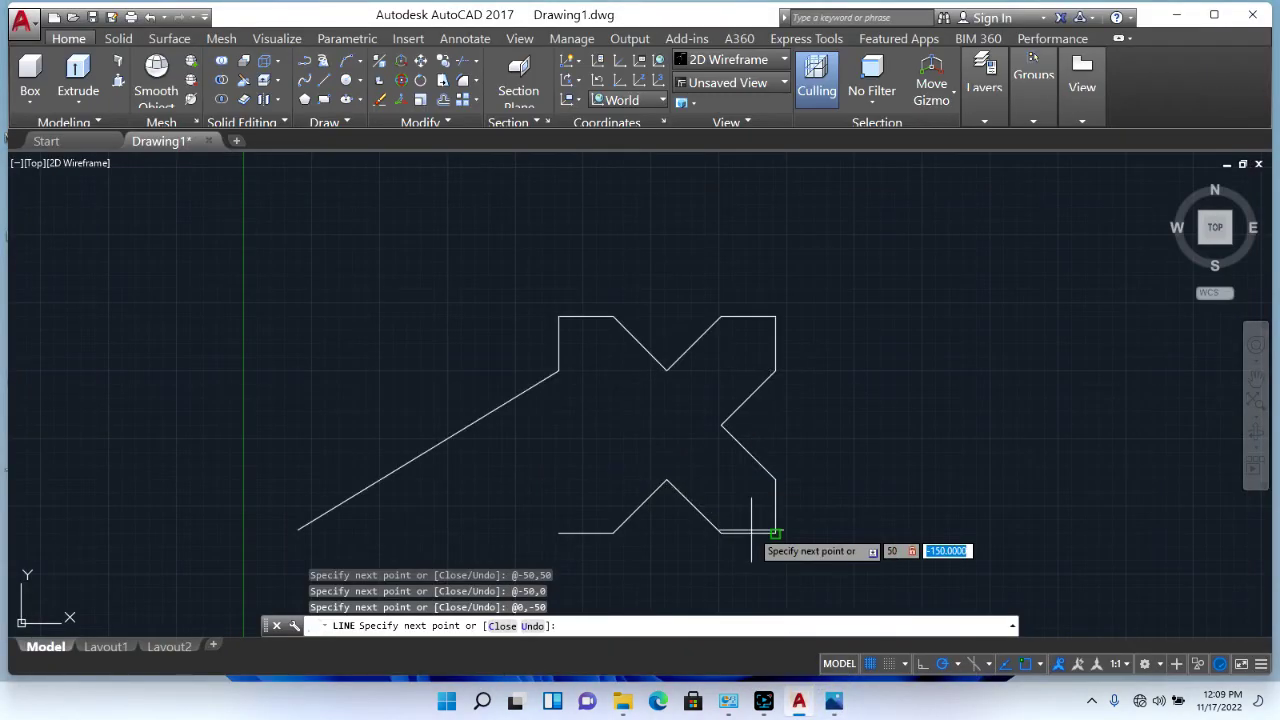
type("-50")
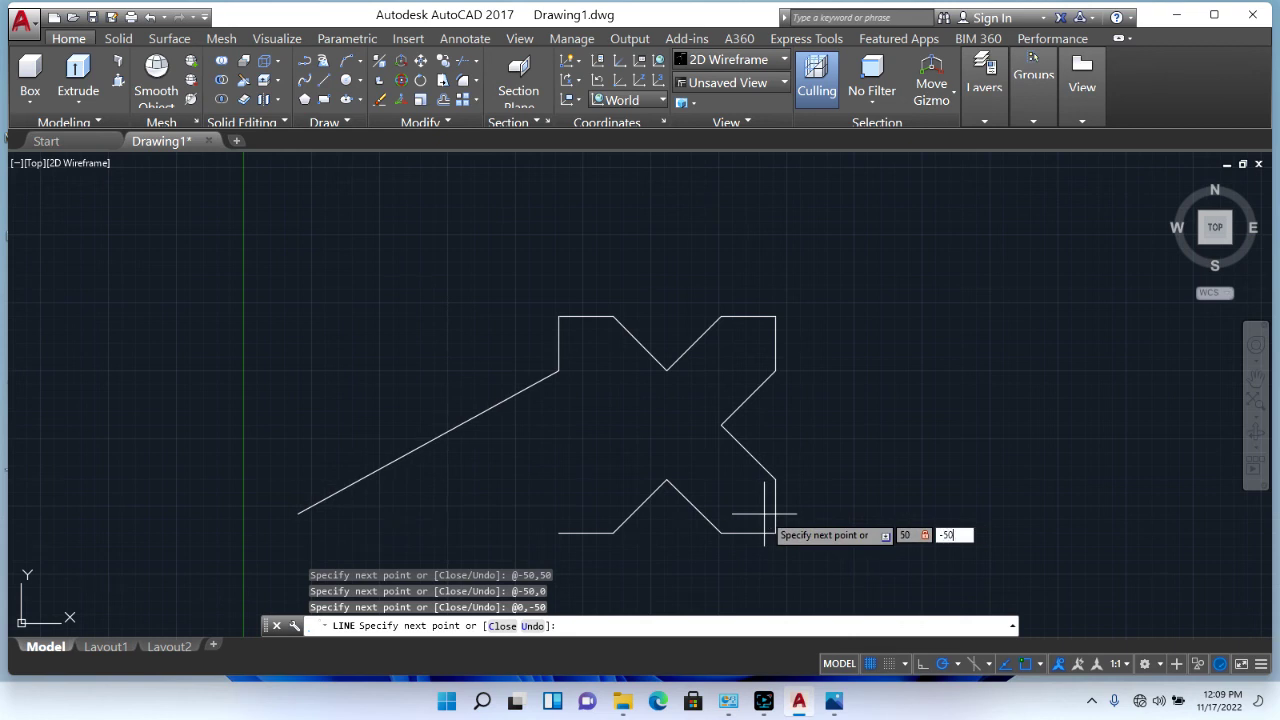
key("Return")
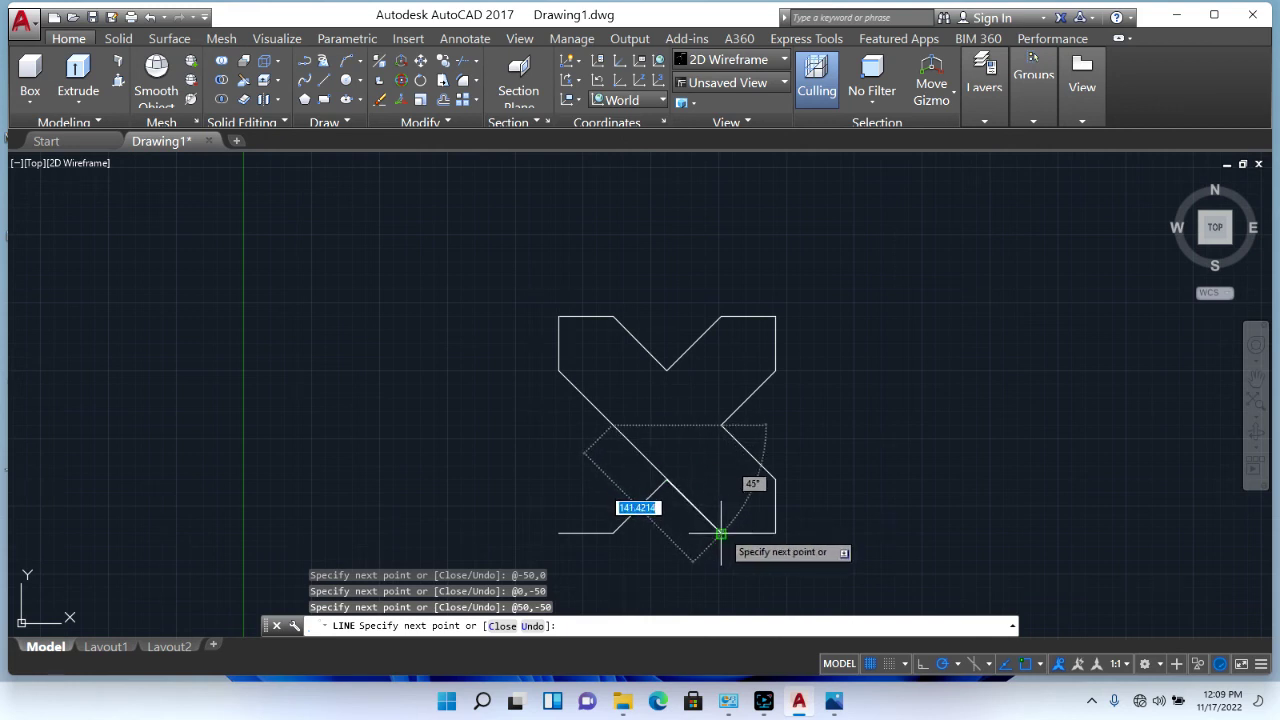
Add the down-left diagonal edge O–P at @-50,-50
left_click(834, 700)
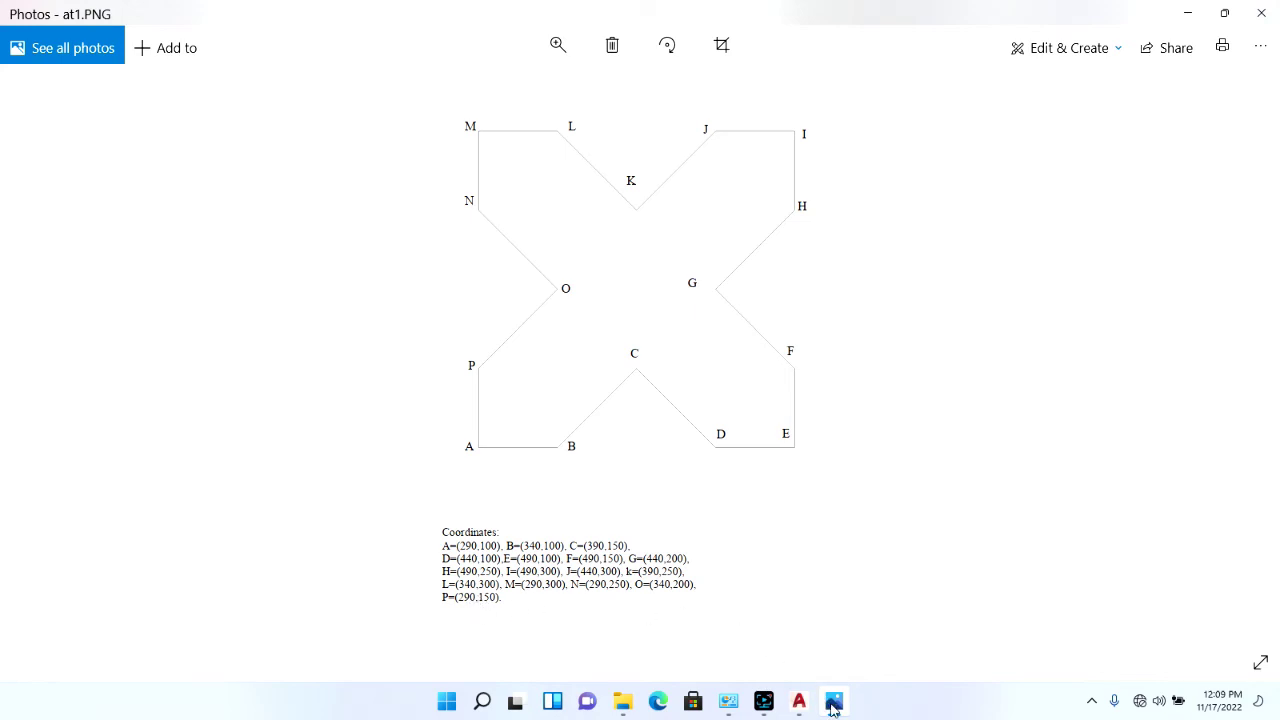
left_click(834, 703)
type("-50")
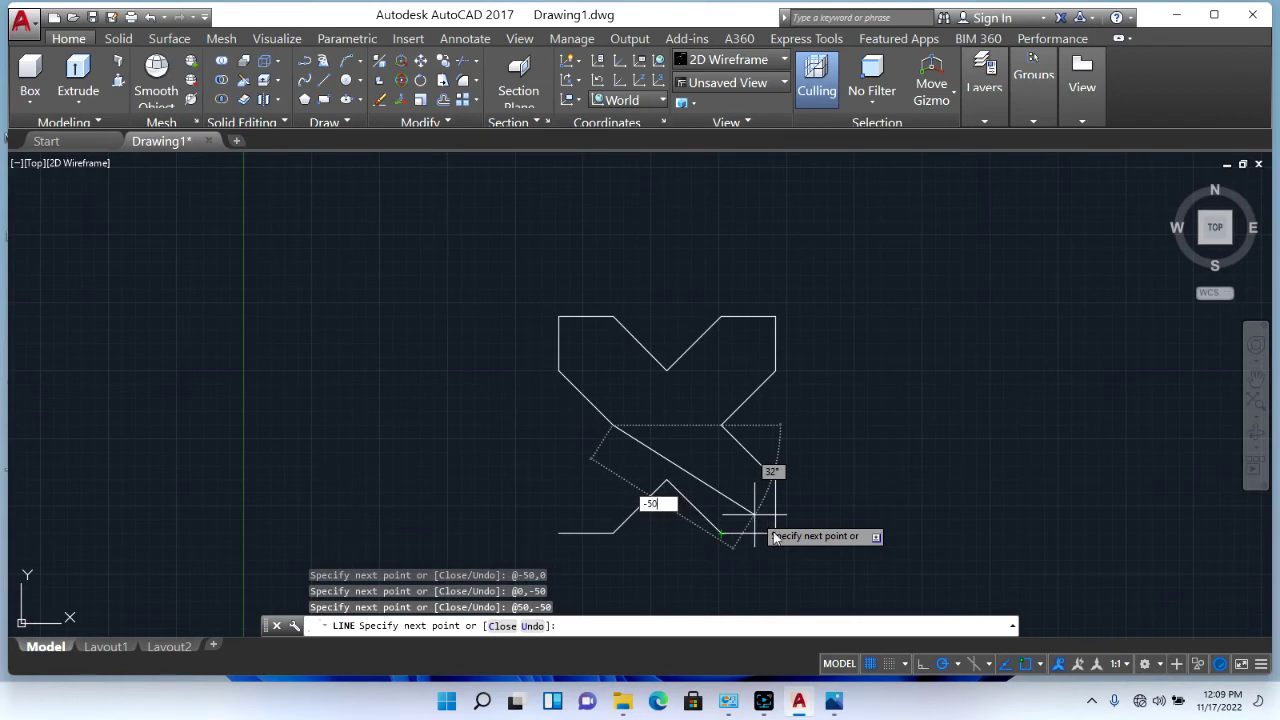
key("Tab")
type("-")
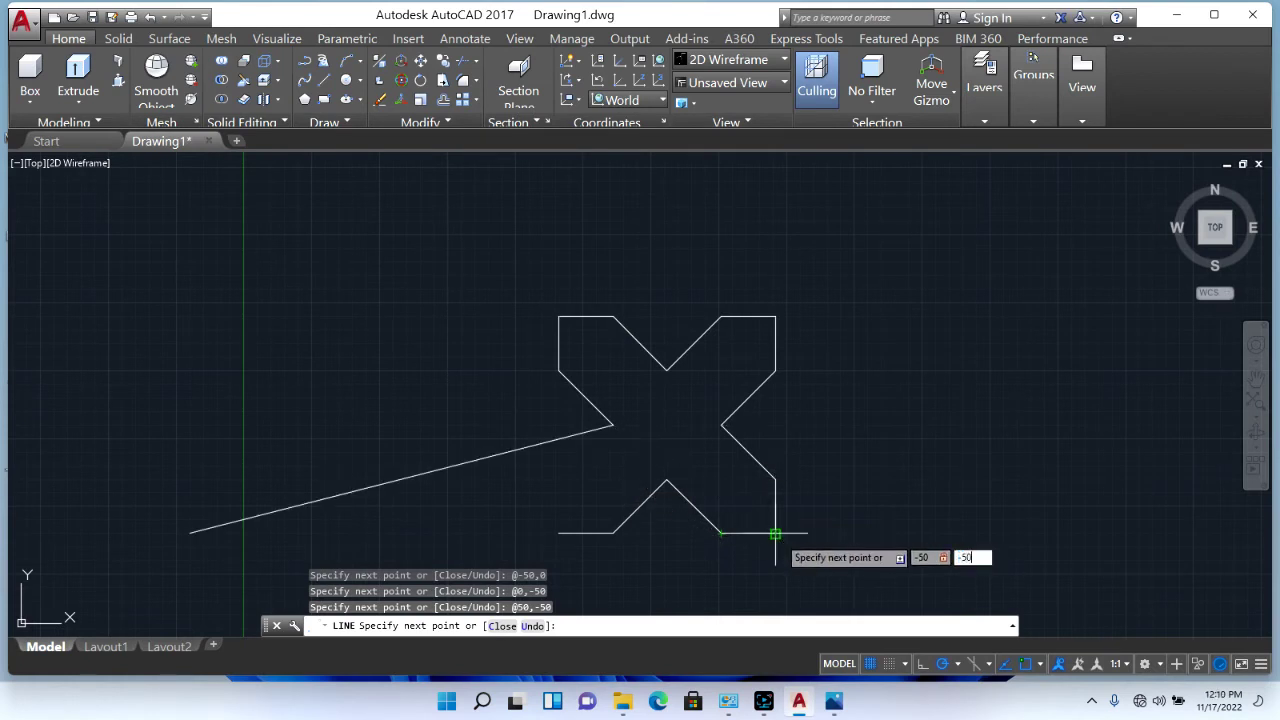
key("Return")
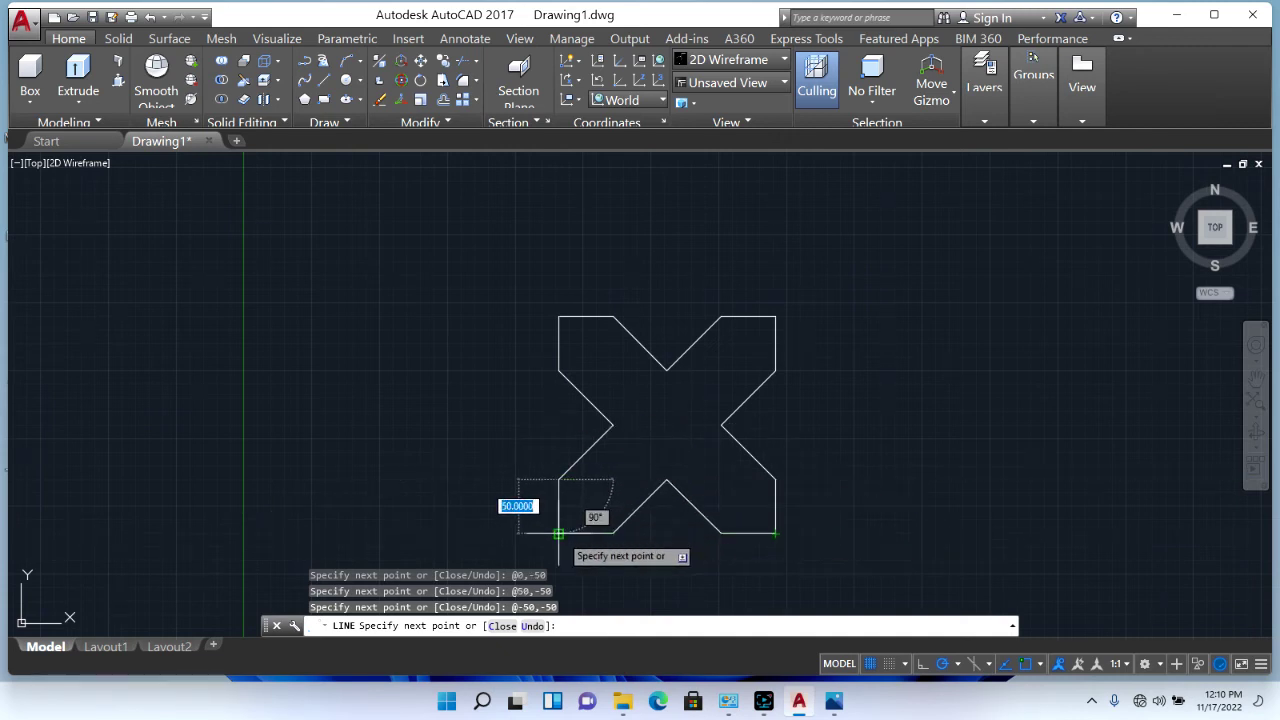
Close the outline by snapping back to start point A, end LINE, and reopen the reference
left_click(558, 534)
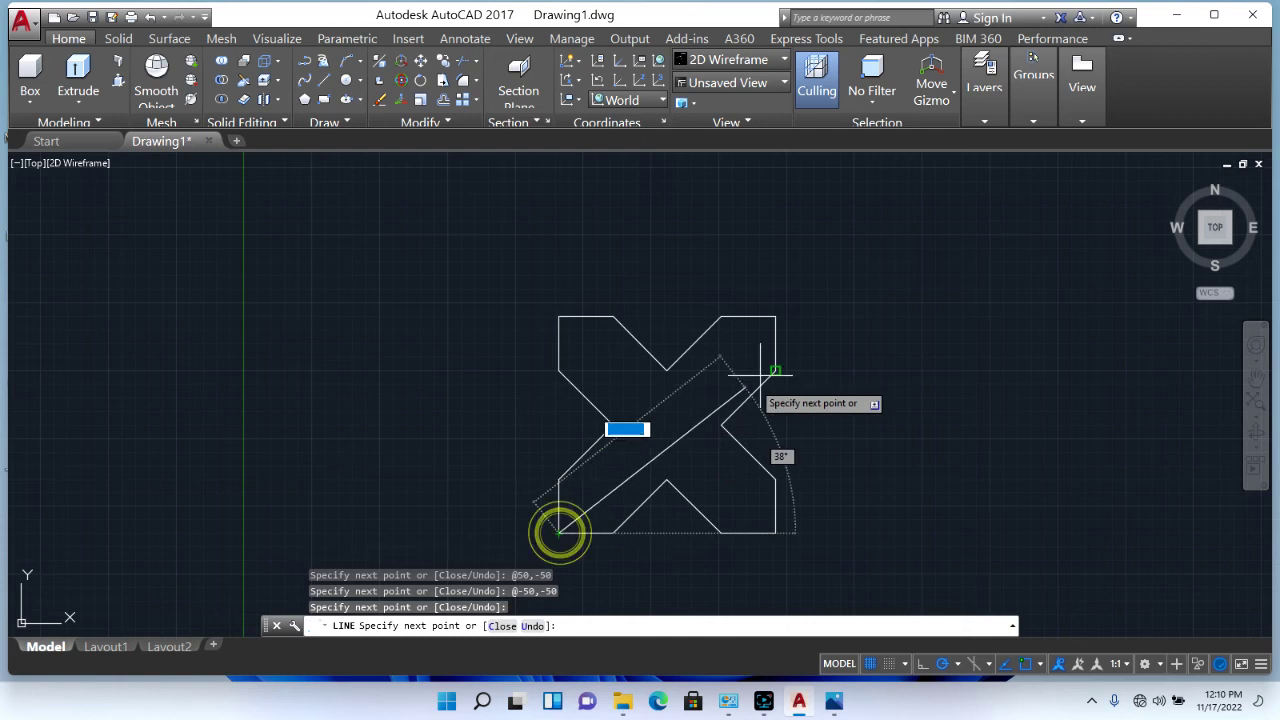
key("Return")
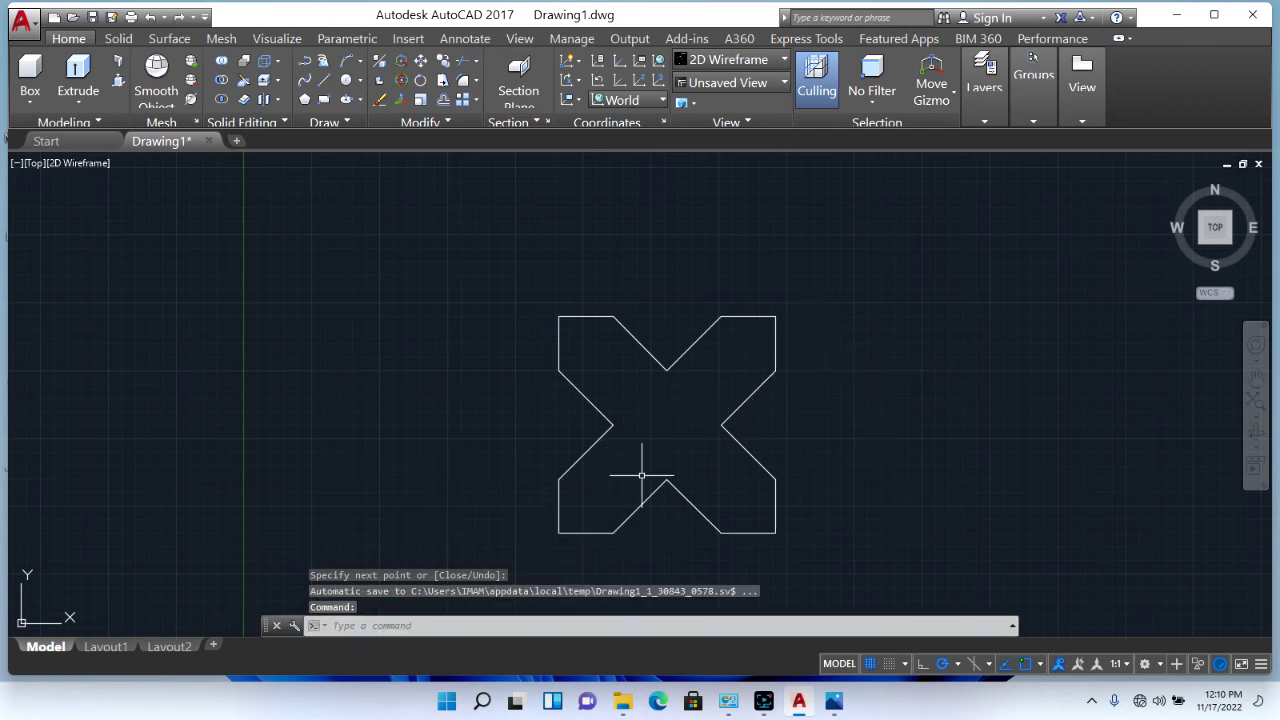
scroll(646, 478, "up", 2)
left_click(832, 699)
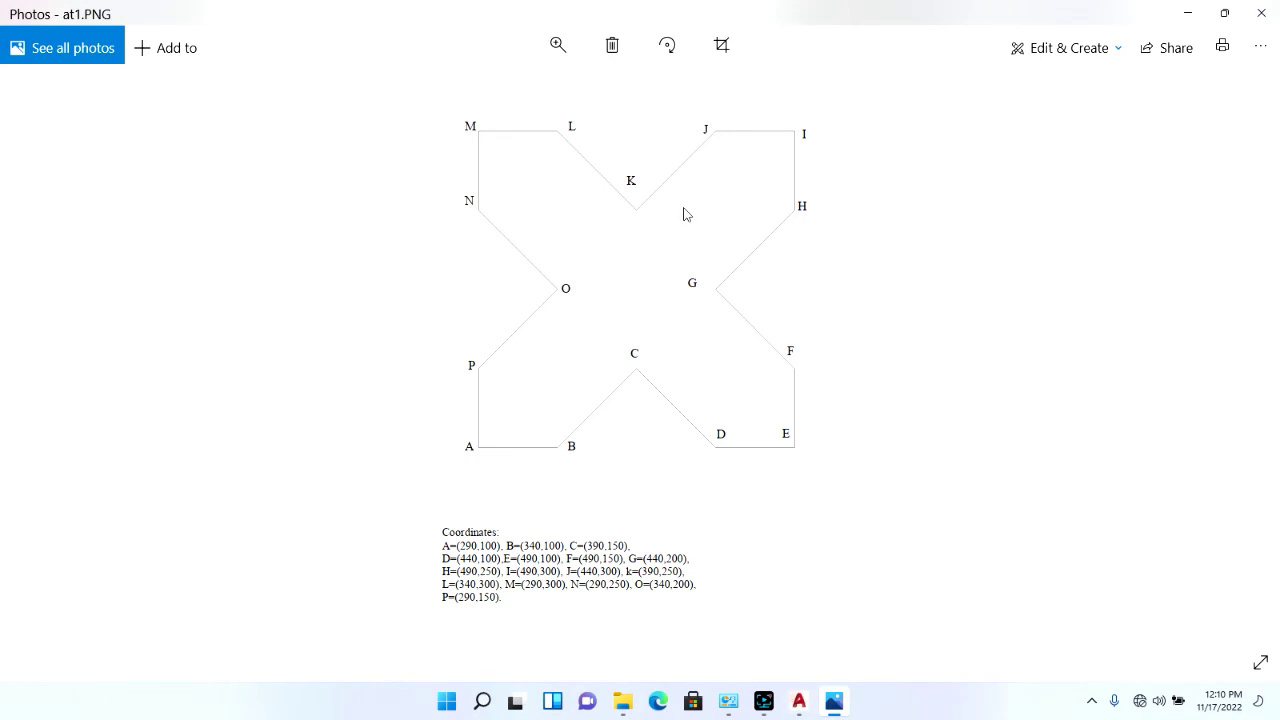
Put away the reference image, bring AutoCAD forward, and enable Screen Recorder's microphone before hiding its panel
left_click(834, 705)
left_click(798, 705)
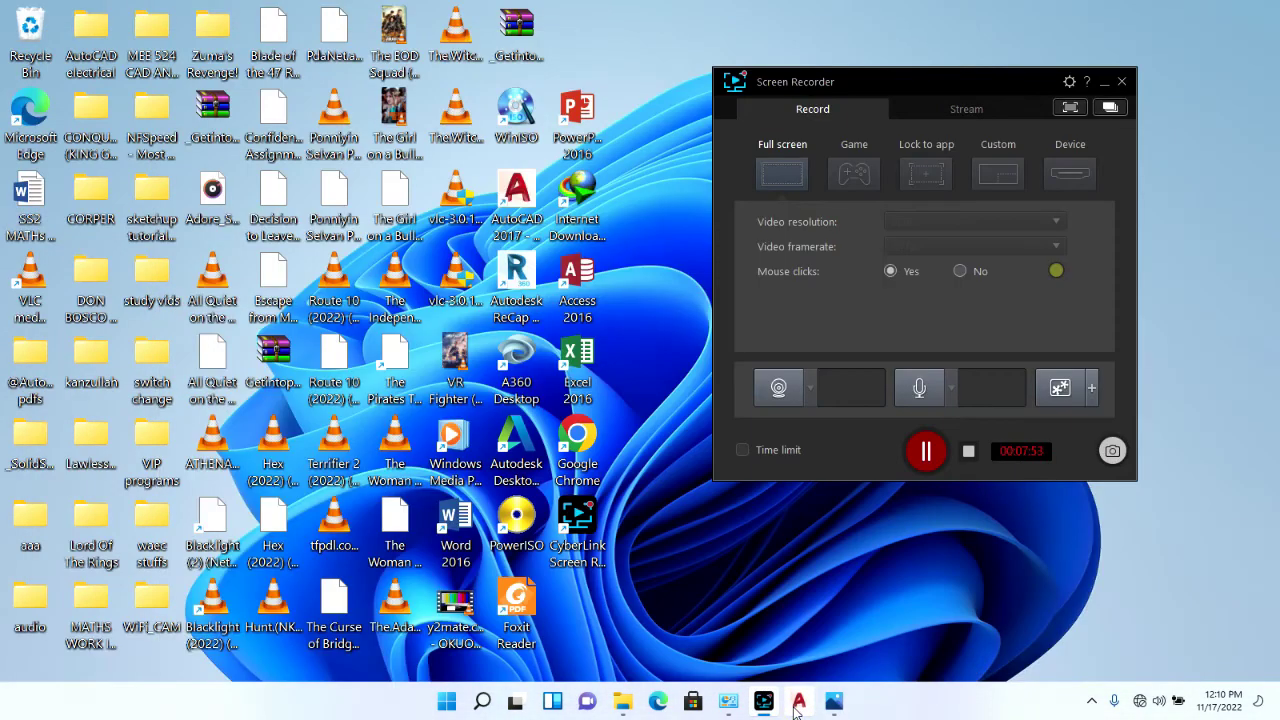
left_click(797, 706)
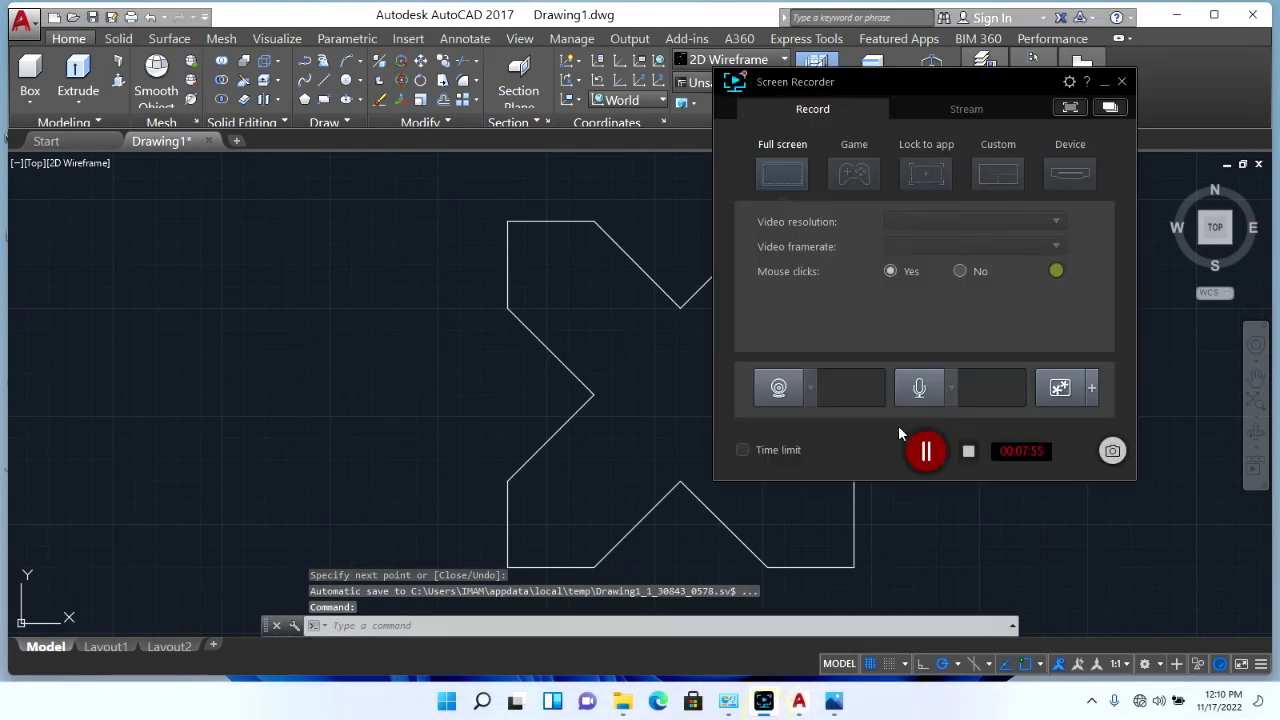
left_click(919, 389)
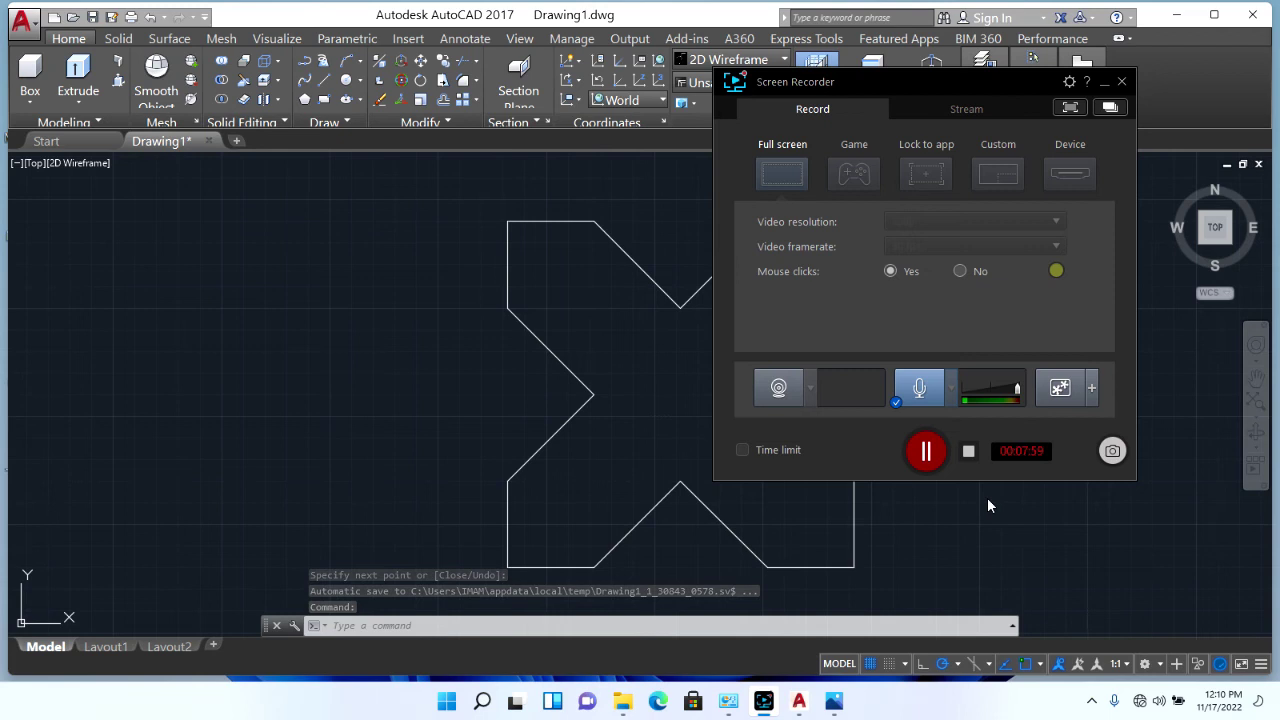
left_click(1103, 82)
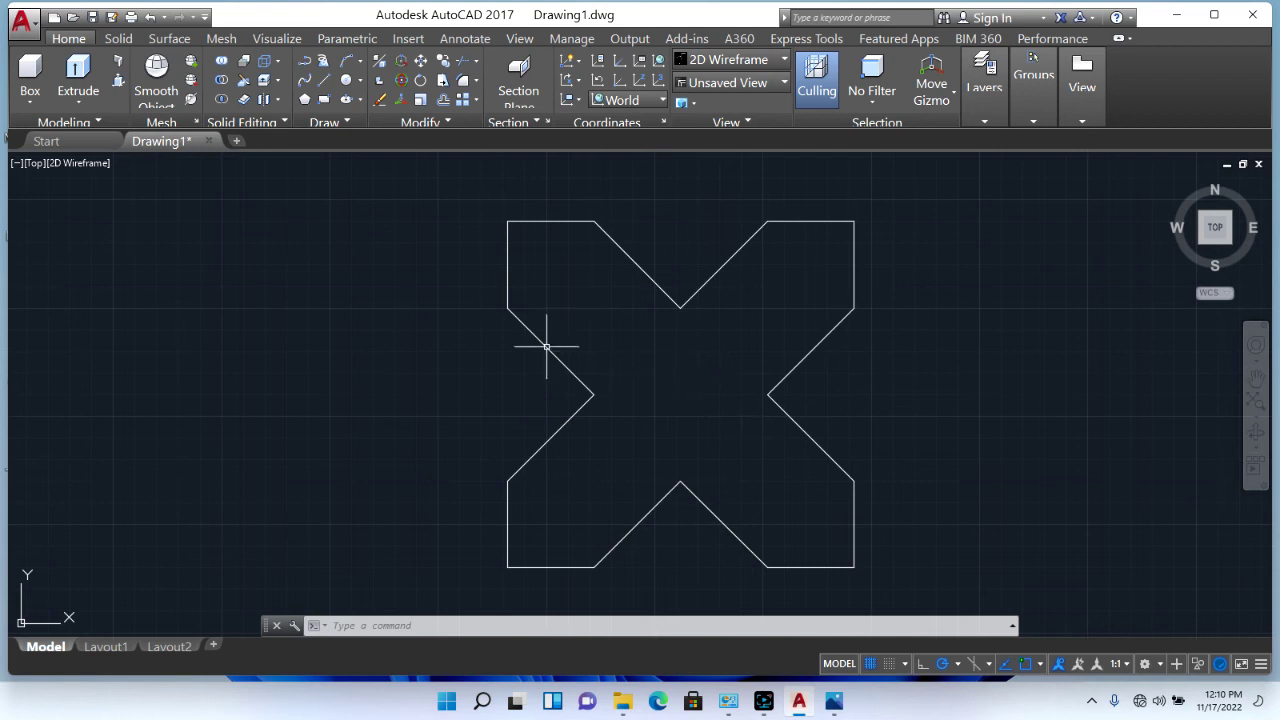
left_click(465, 38)
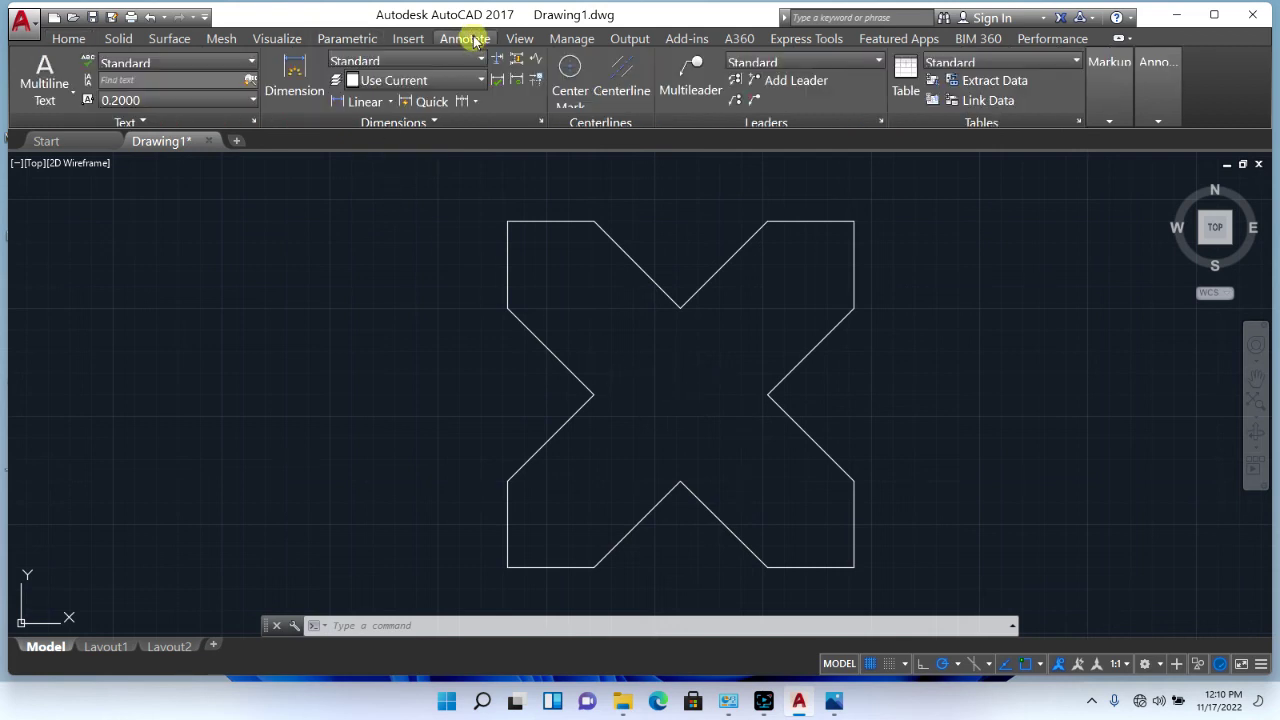
left_click(343, 102)
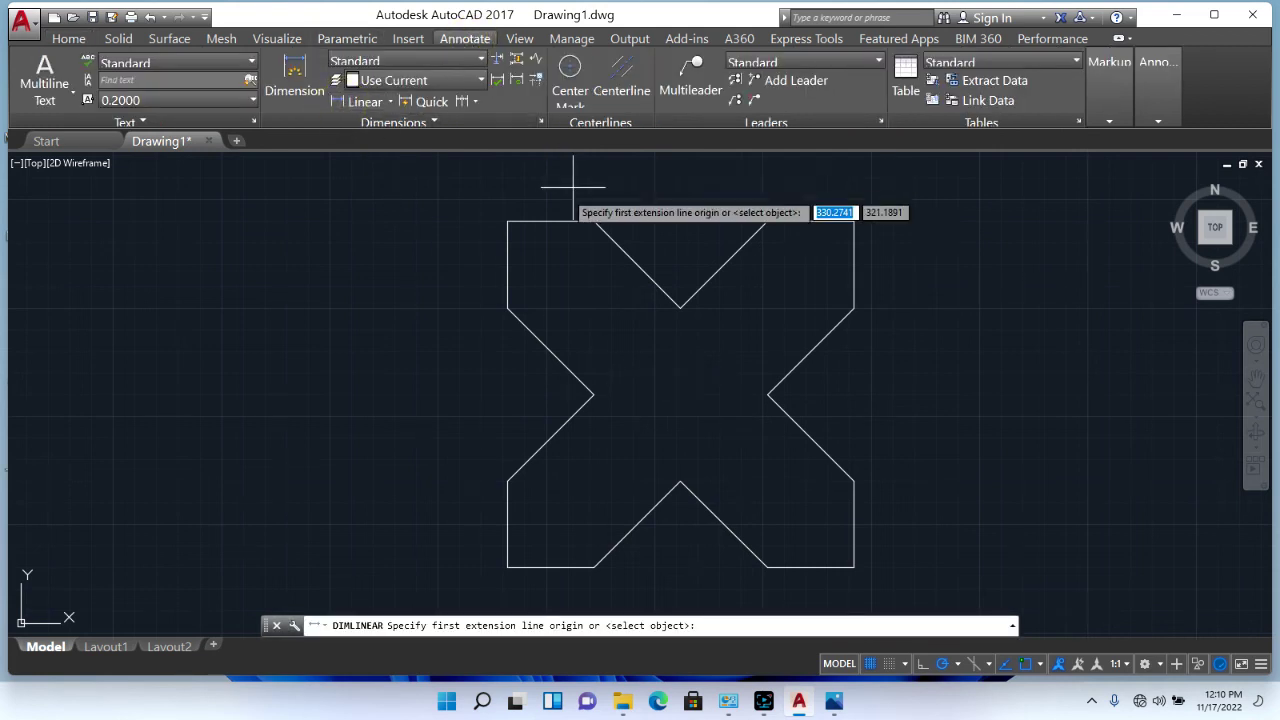
left_click(507, 221)
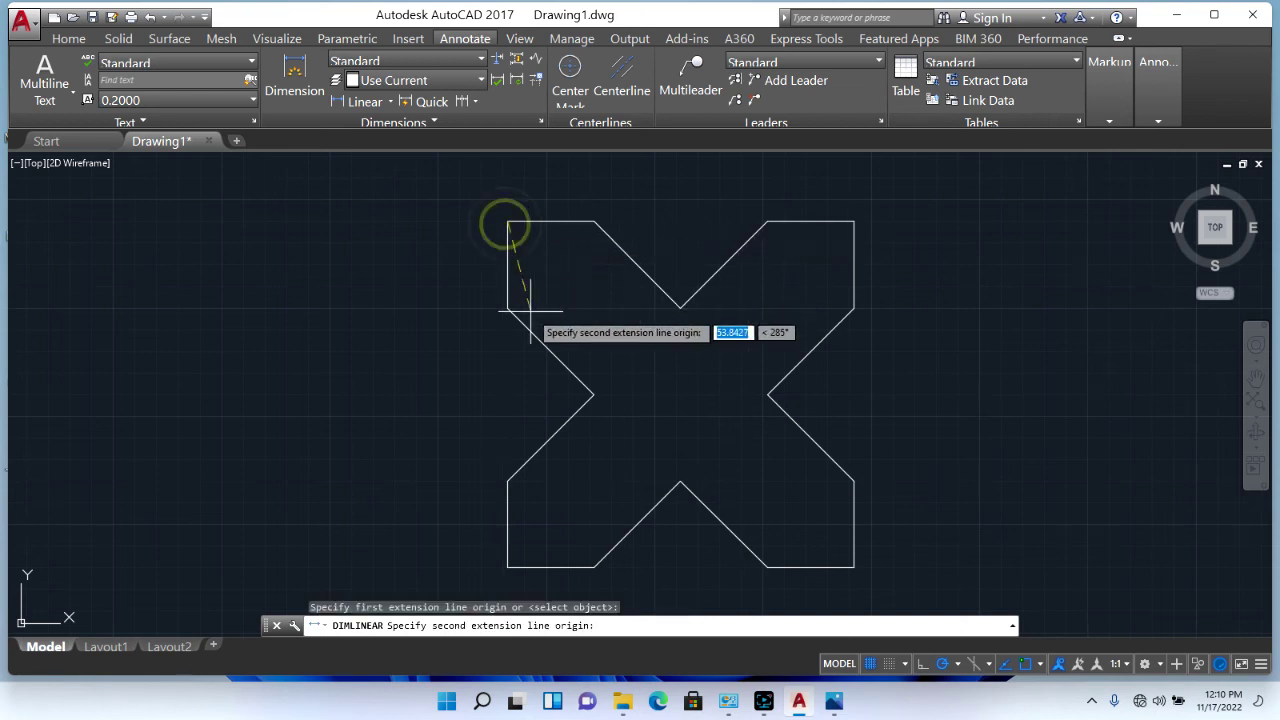
left_click(507, 308)
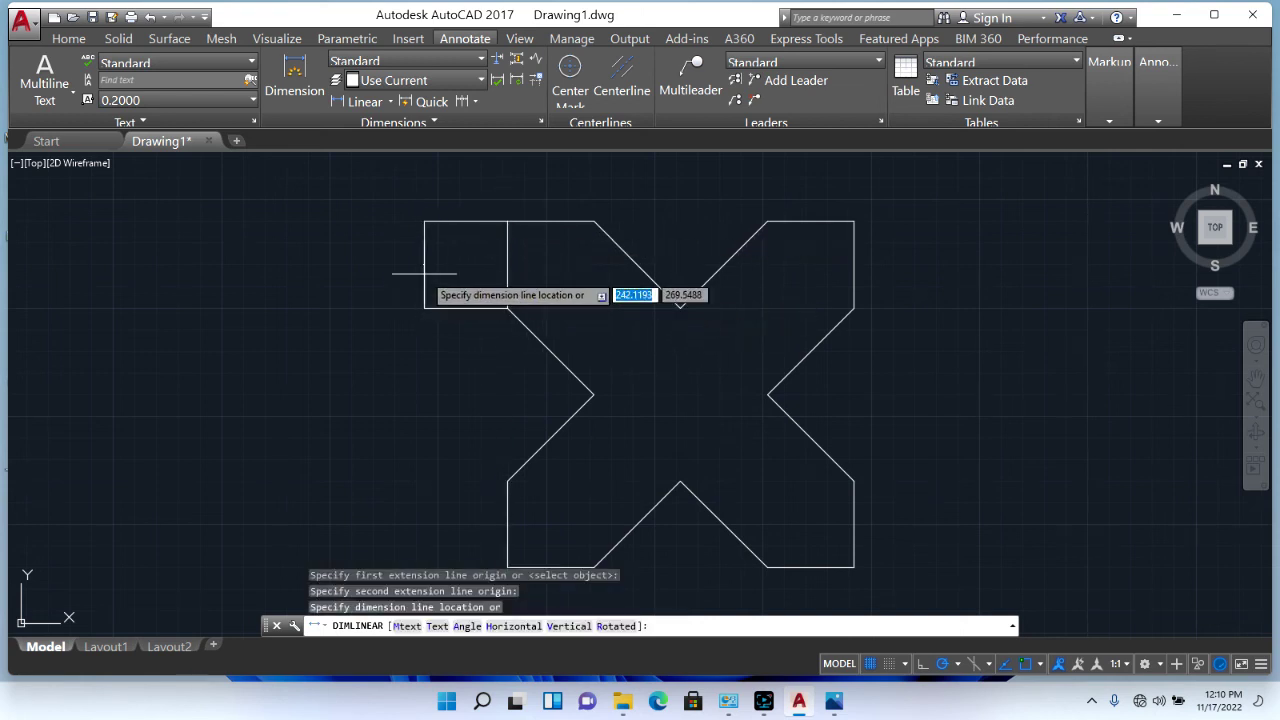
left_click(423, 274)
scroll(405, 250, "up", 2)
scroll(352, 210, "up", 3)
scroll(352, 210, "down", 1)
scroll(530, 388, "down", 4)
scroll(530, 388, "up", 3)
scroll(520, 380, "up", 4)
scroll(537, 380, "up", 2)
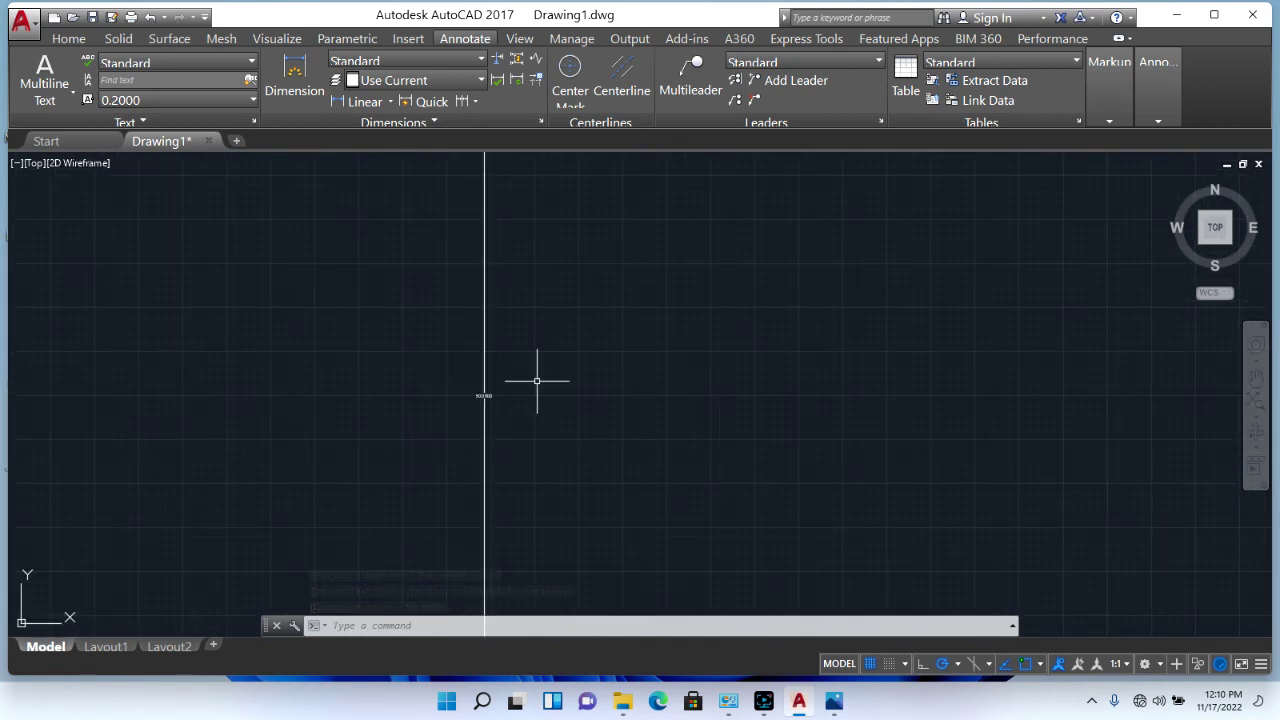
scroll(537, 381, "down", 2)
scroll(537, 381, "down", 2)
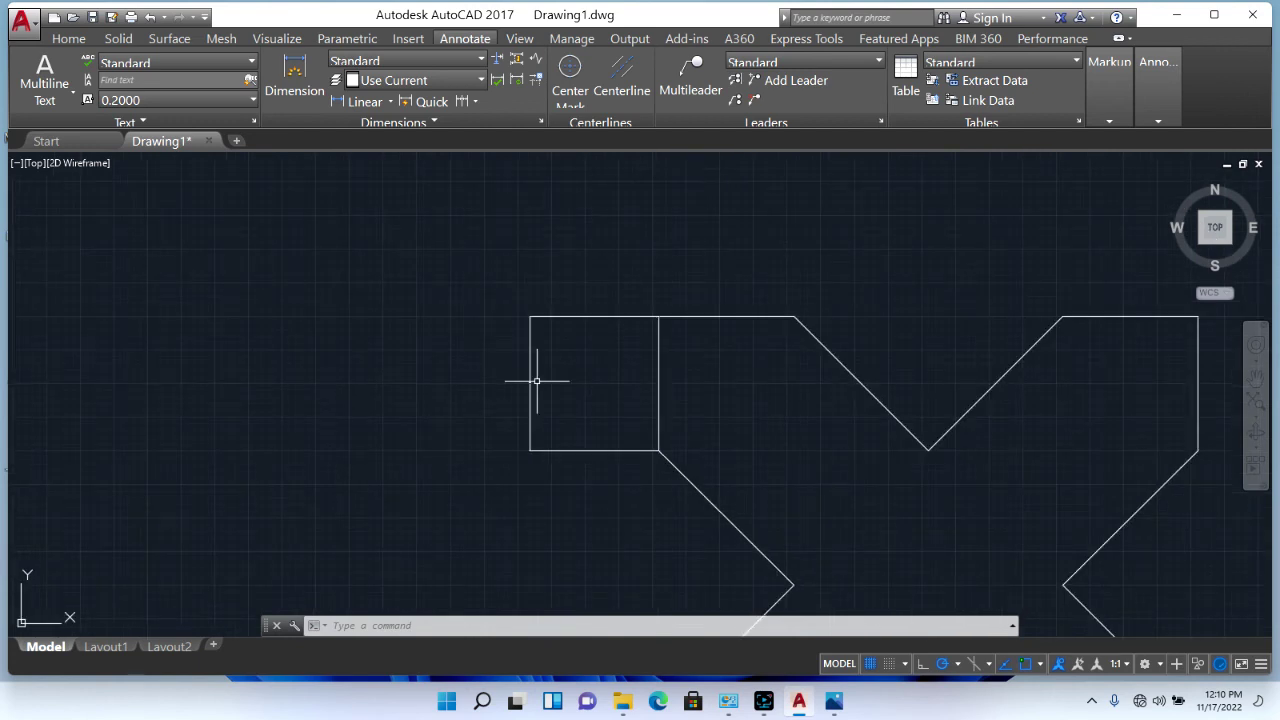
scroll(534, 382, "up", 3)
scroll(520, 378, "up", 2)
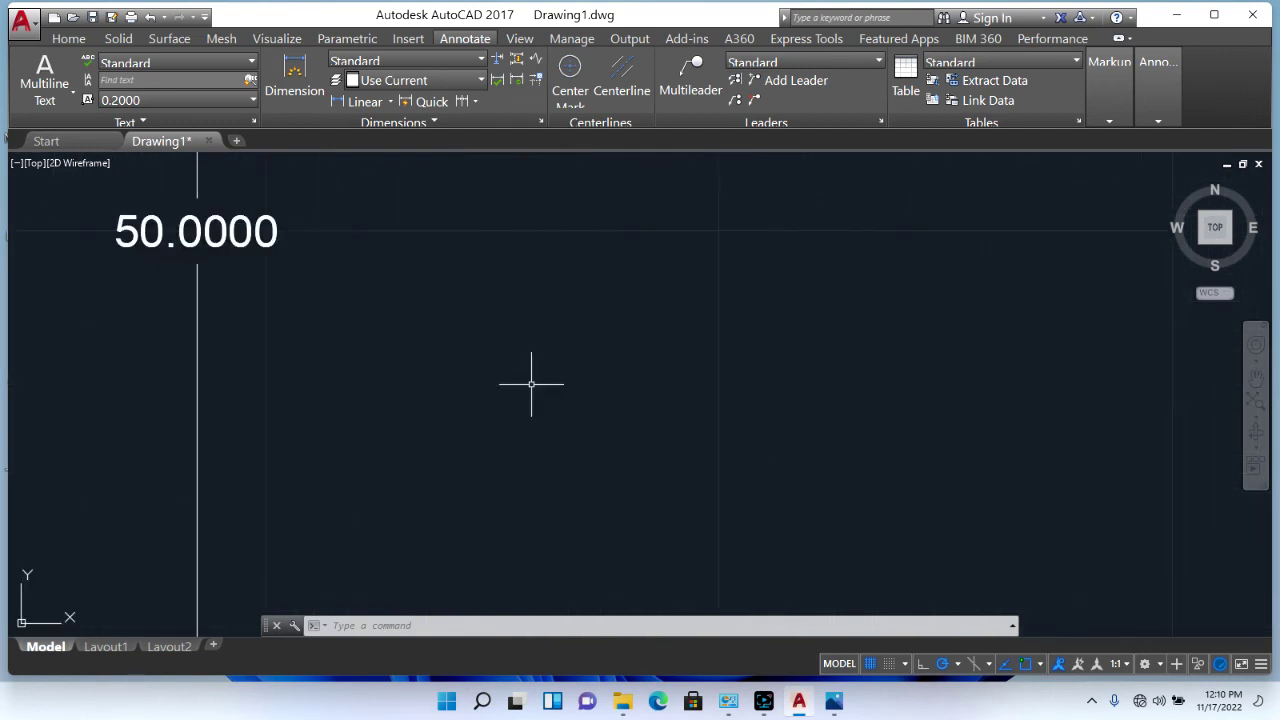
scroll(529, 194, "down", 3)
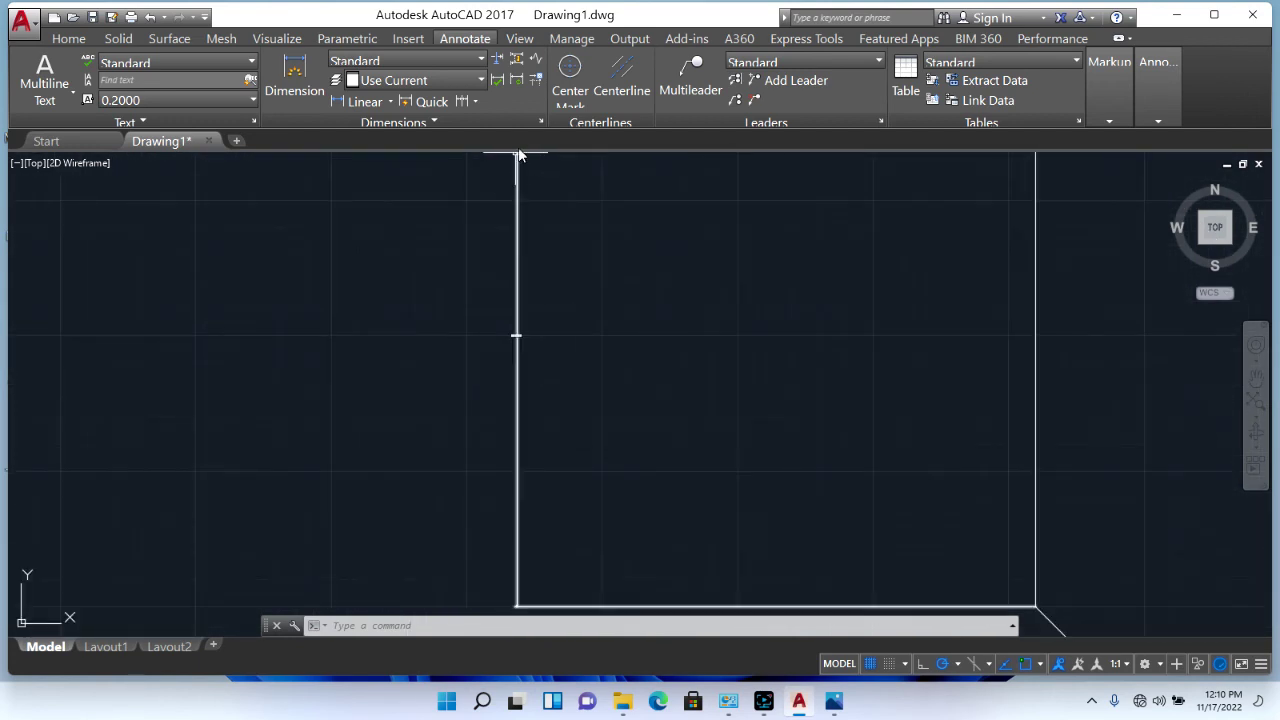
Change the Standard dimension style's text height from 0.1800 to 10 and make it current
left_click(540, 121)
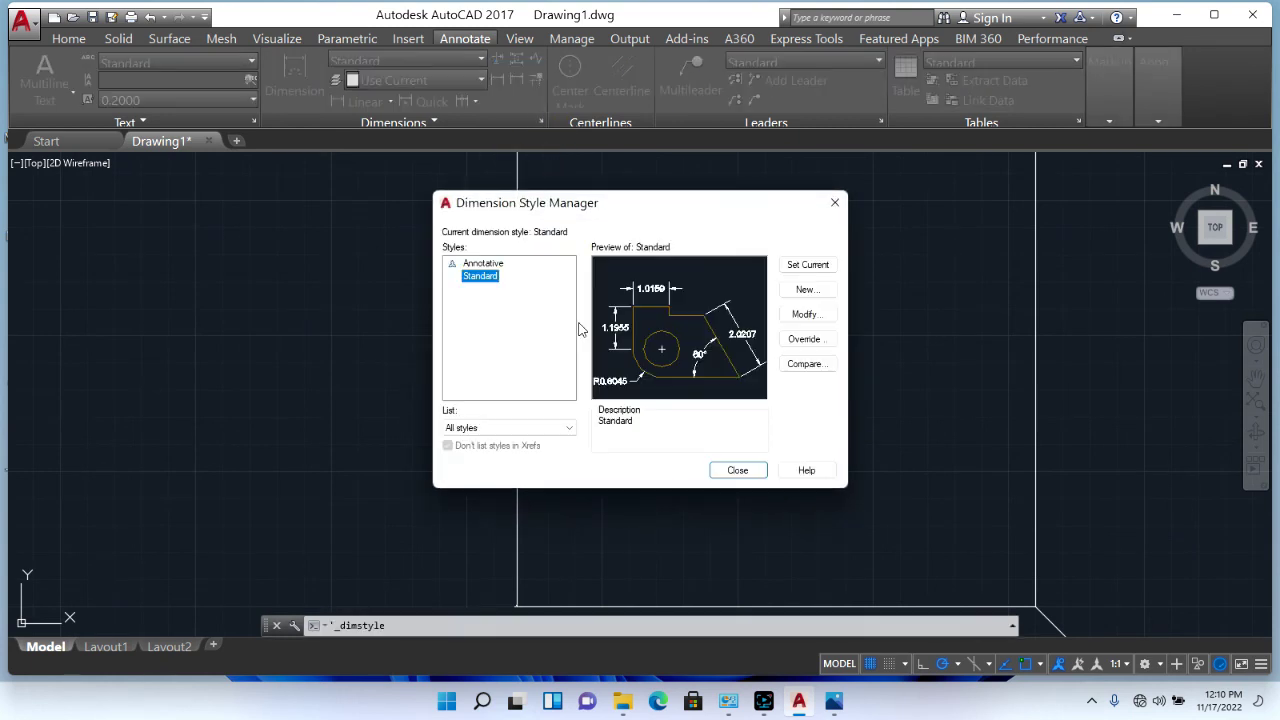
left_click(814, 318)
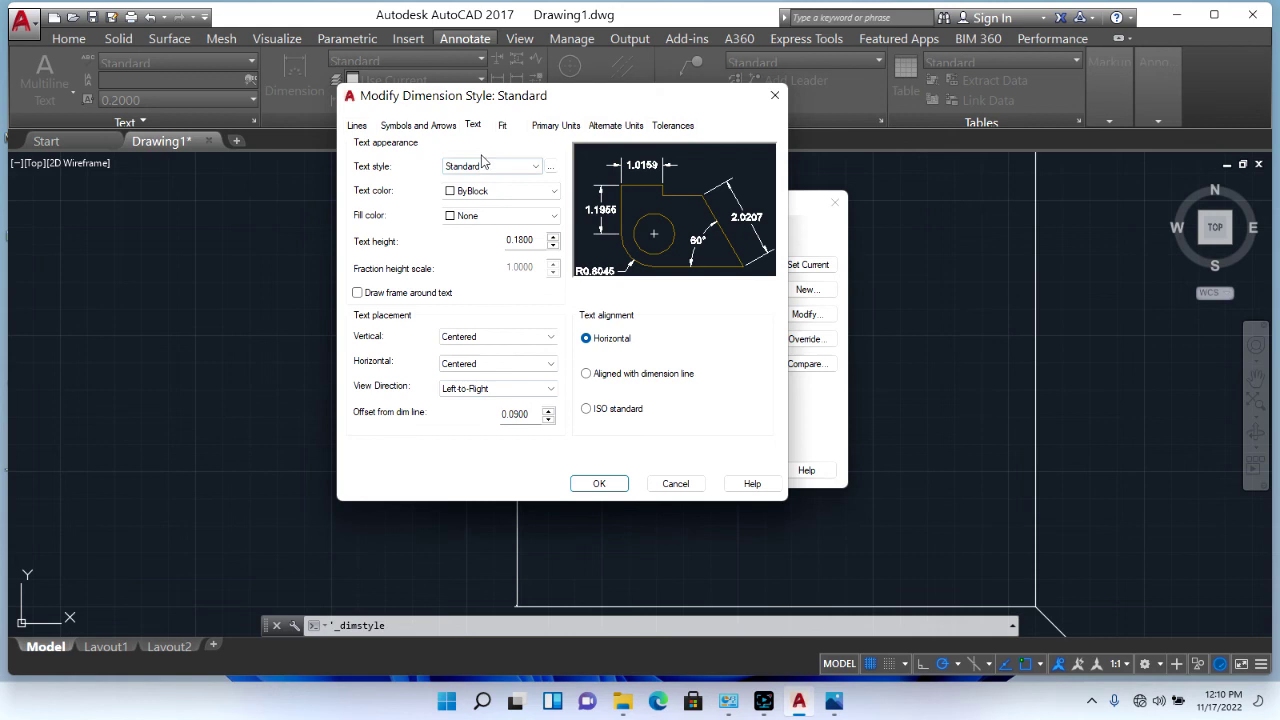
left_click(473, 130)
left_click_drag(503, 239, 455, 248)
type("10")
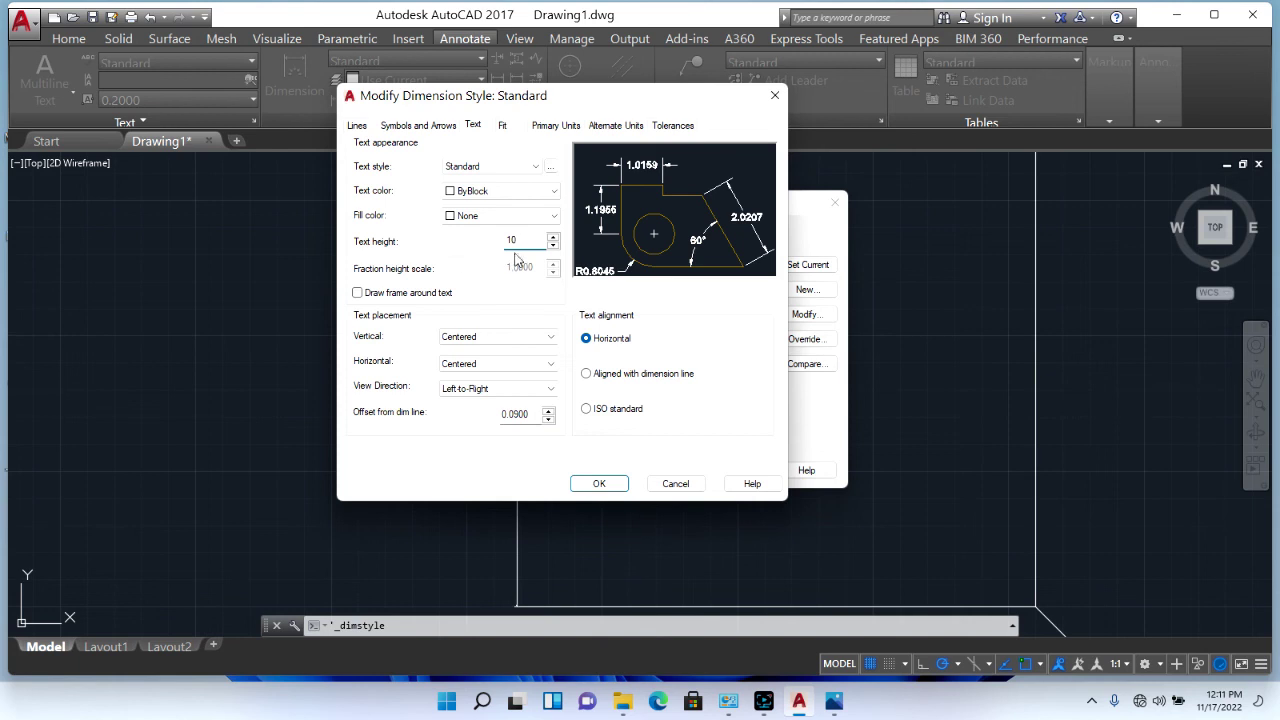
key("Tab")
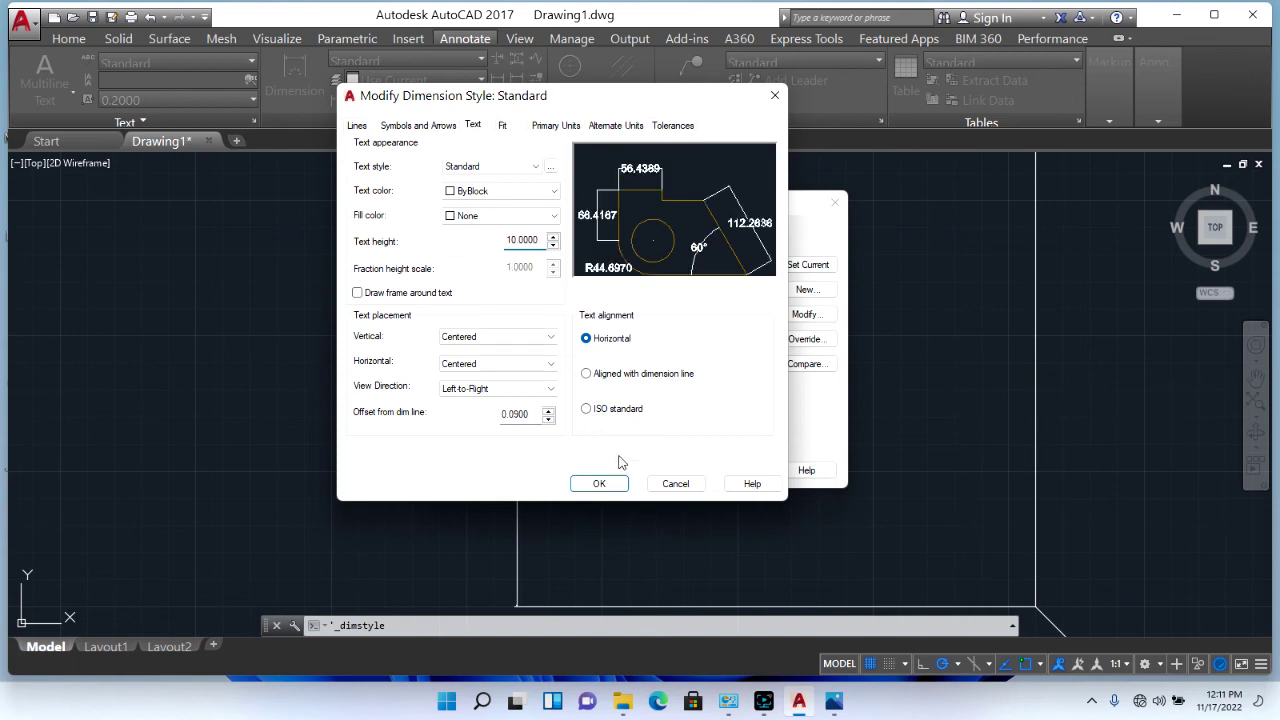
left_click(607, 486)
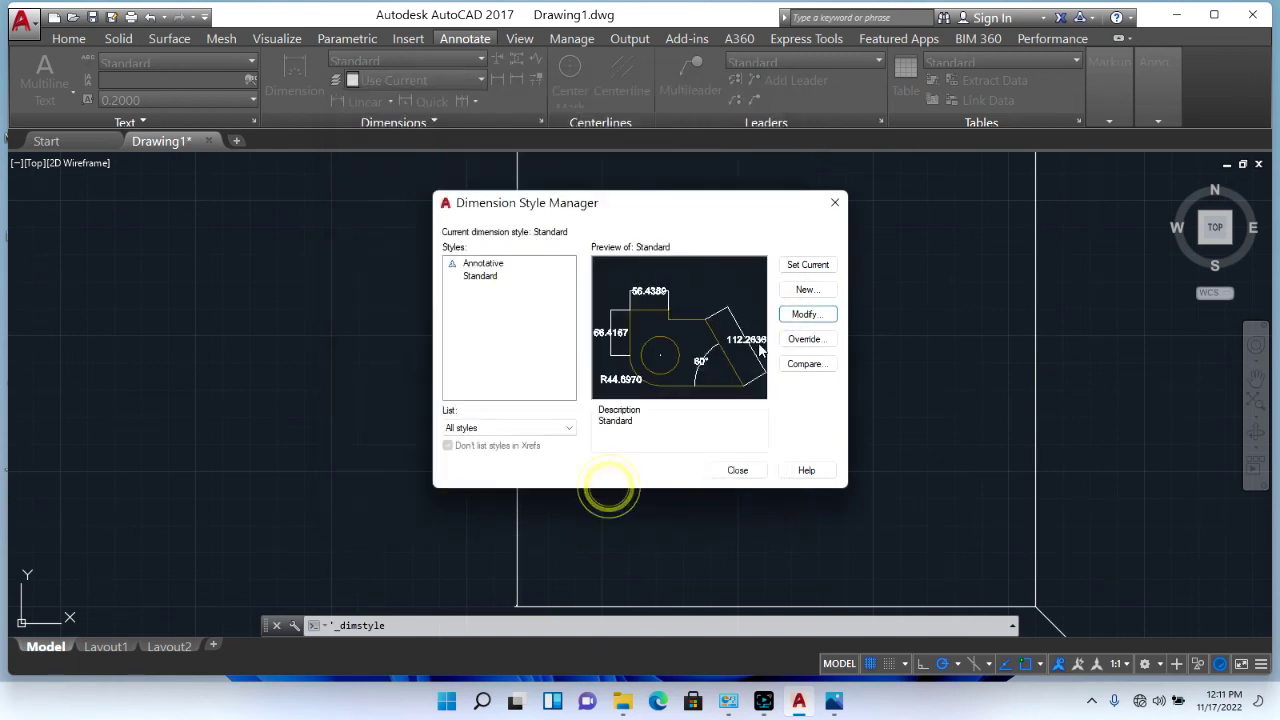
left_click(800, 266)
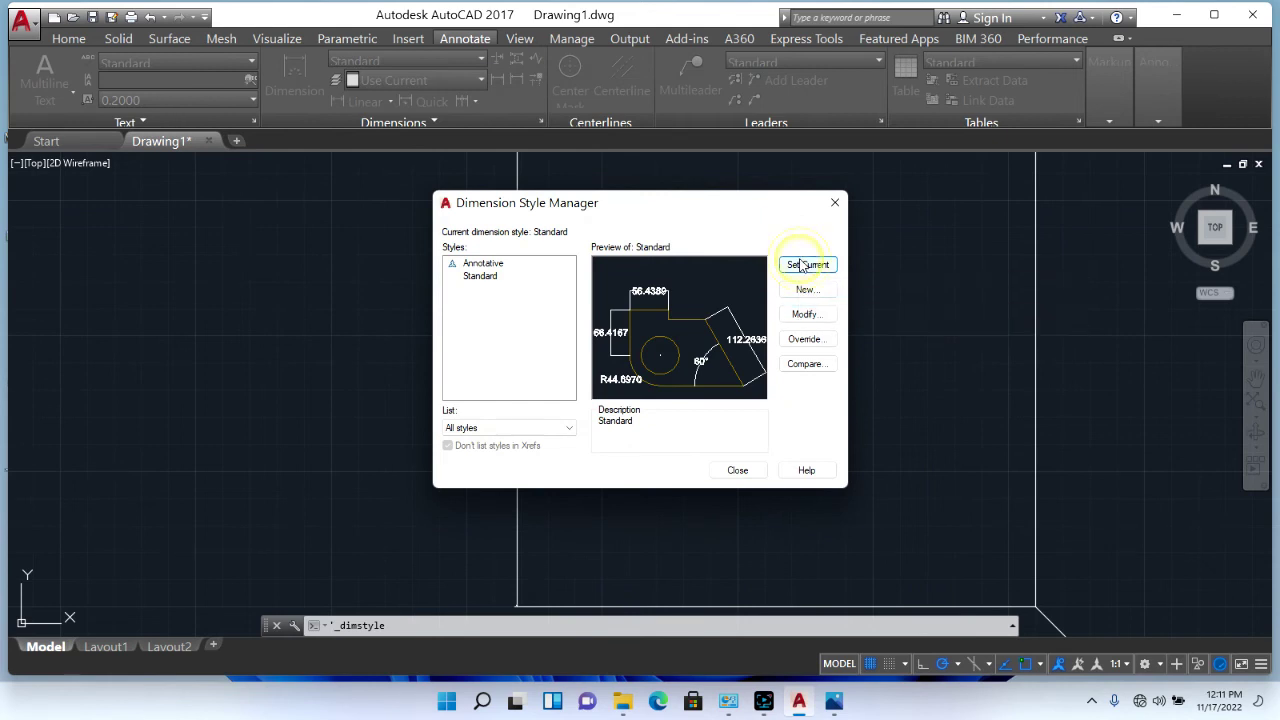
left_click(805, 339)
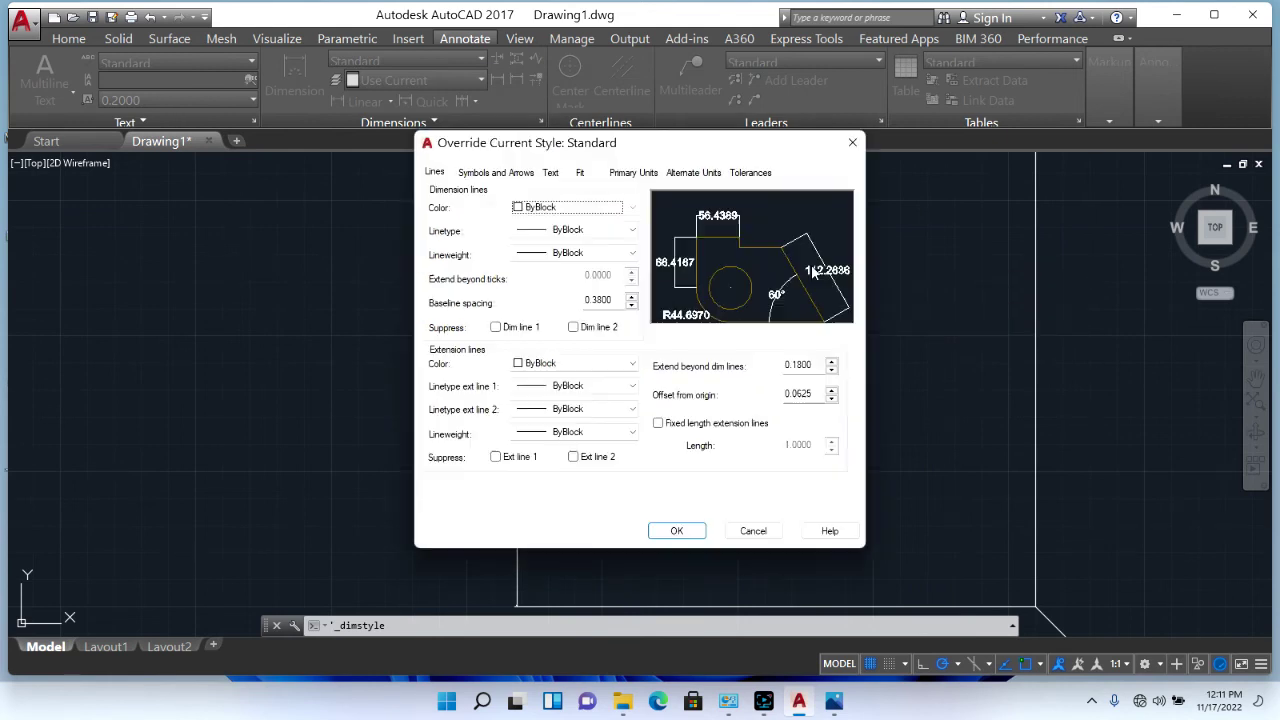
left_click(678, 538)
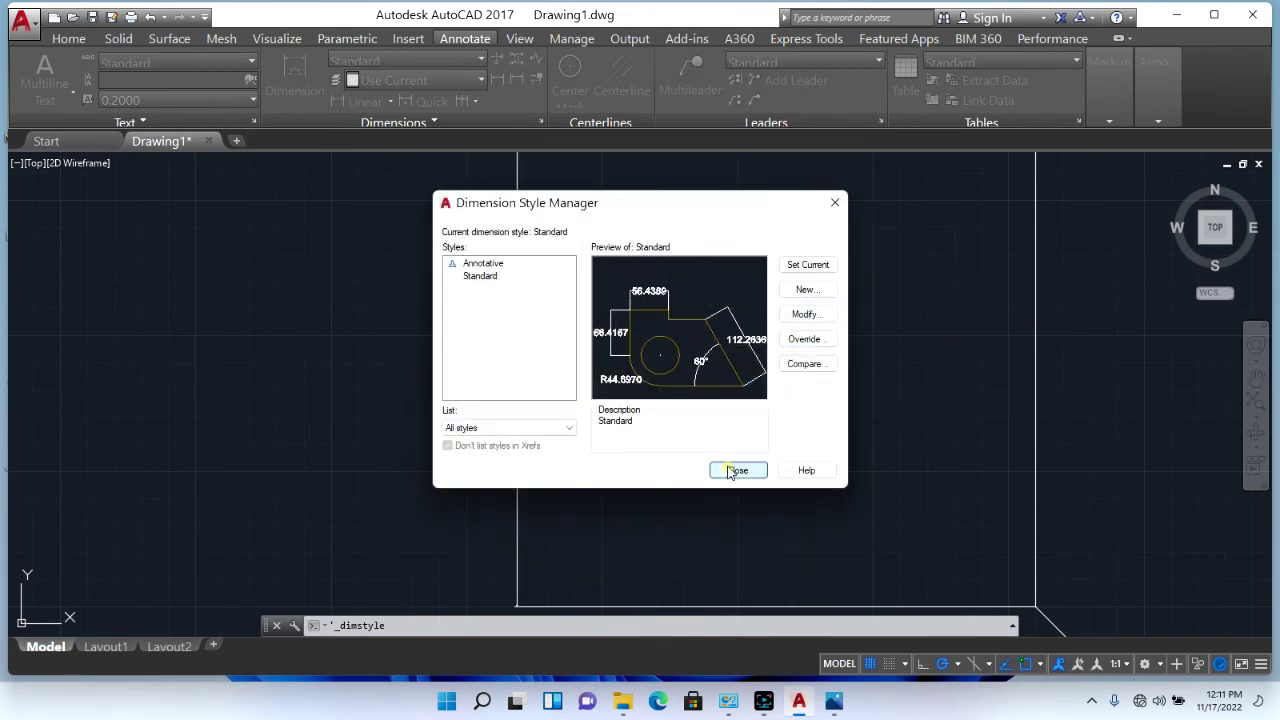
left_click(737, 469)
scroll(545, 410, "down", 10)
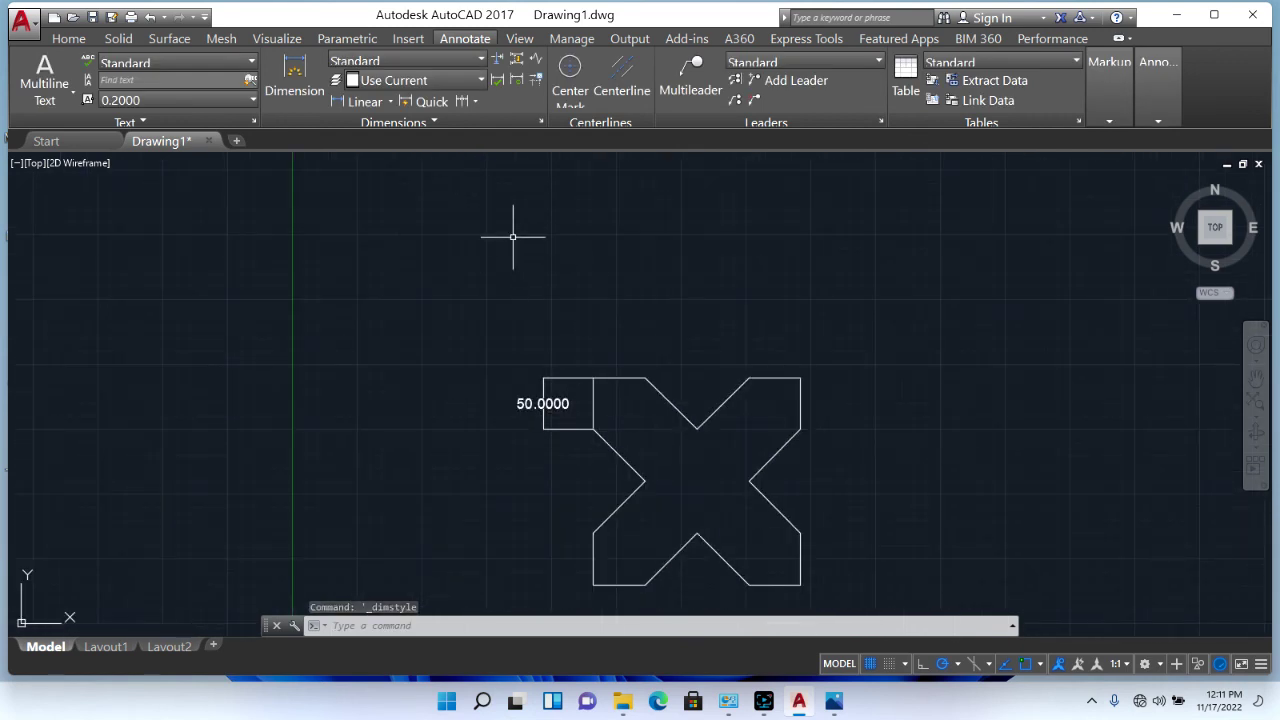
left_click(553, 403)
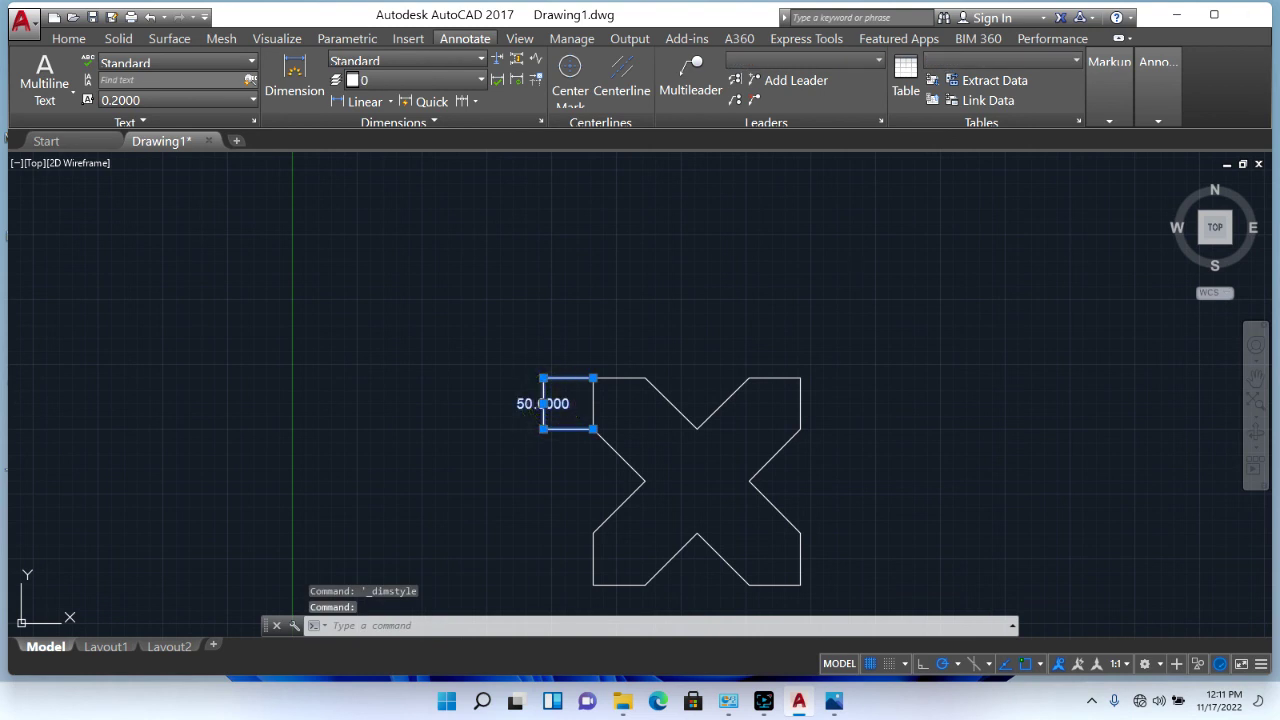
double_click(548, 403)
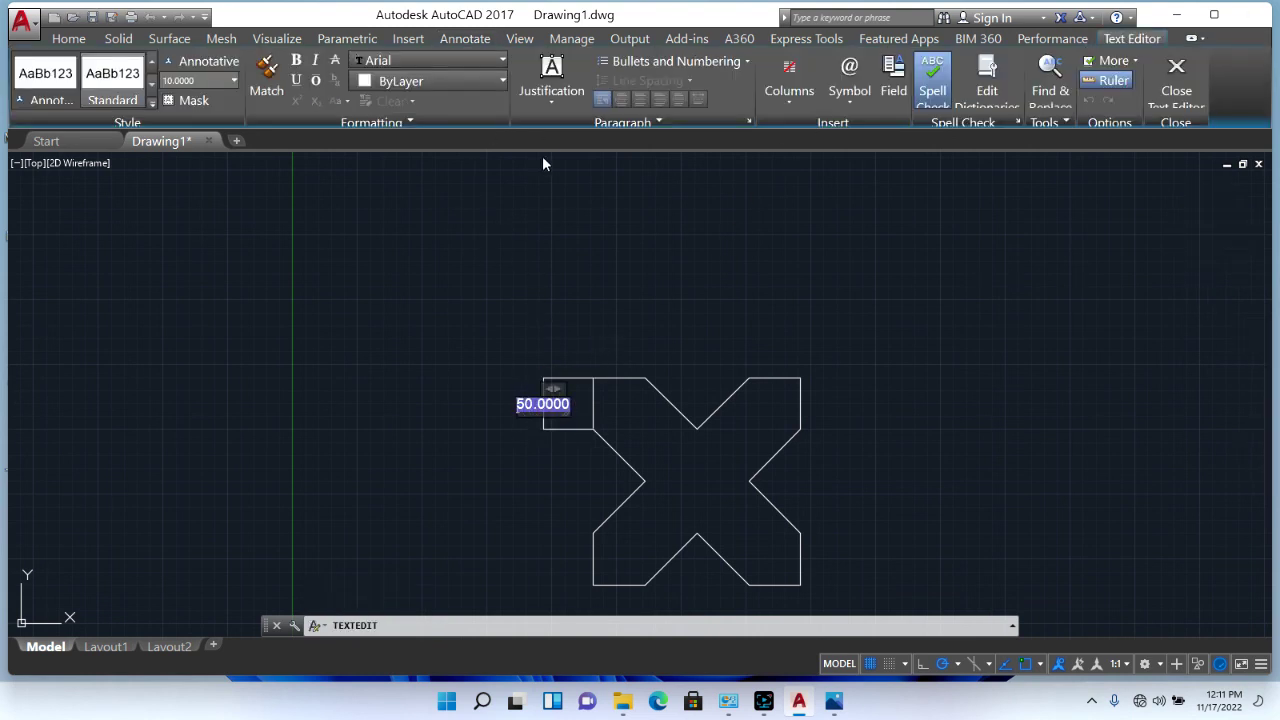
left_click(441, 44)
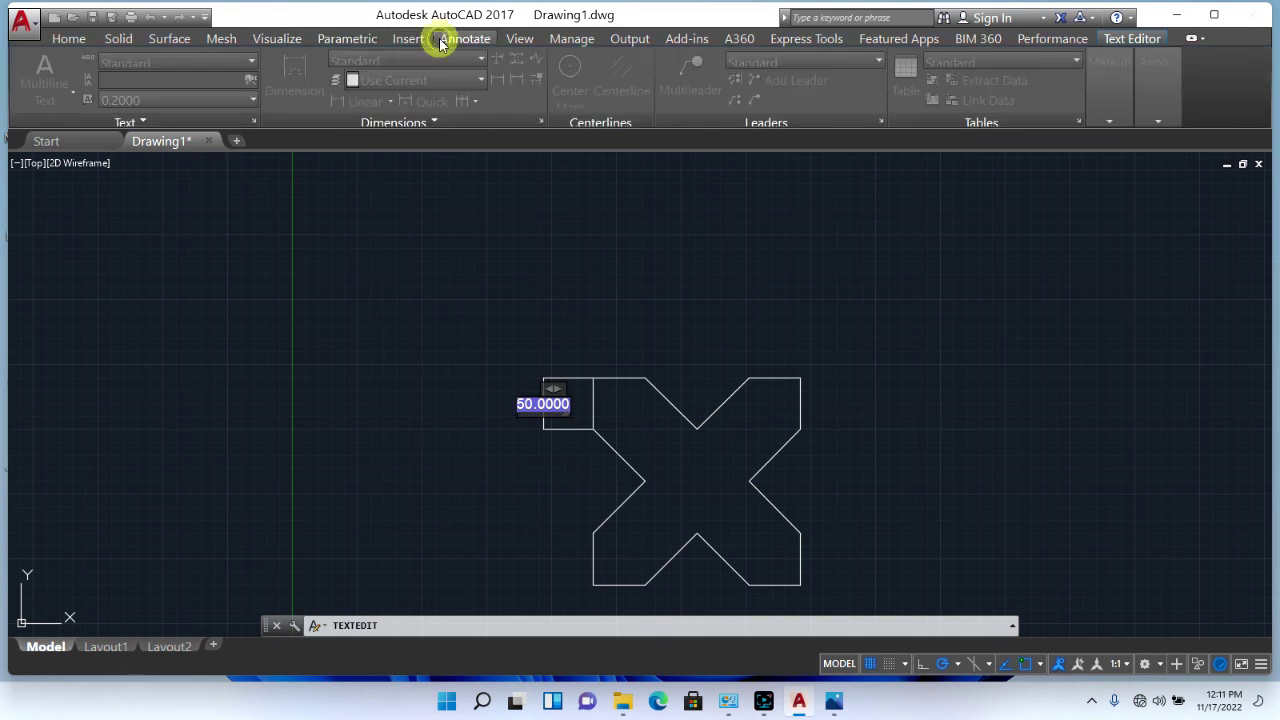
left_click(502, 156)
key("Escape")
left_click(514, 124)
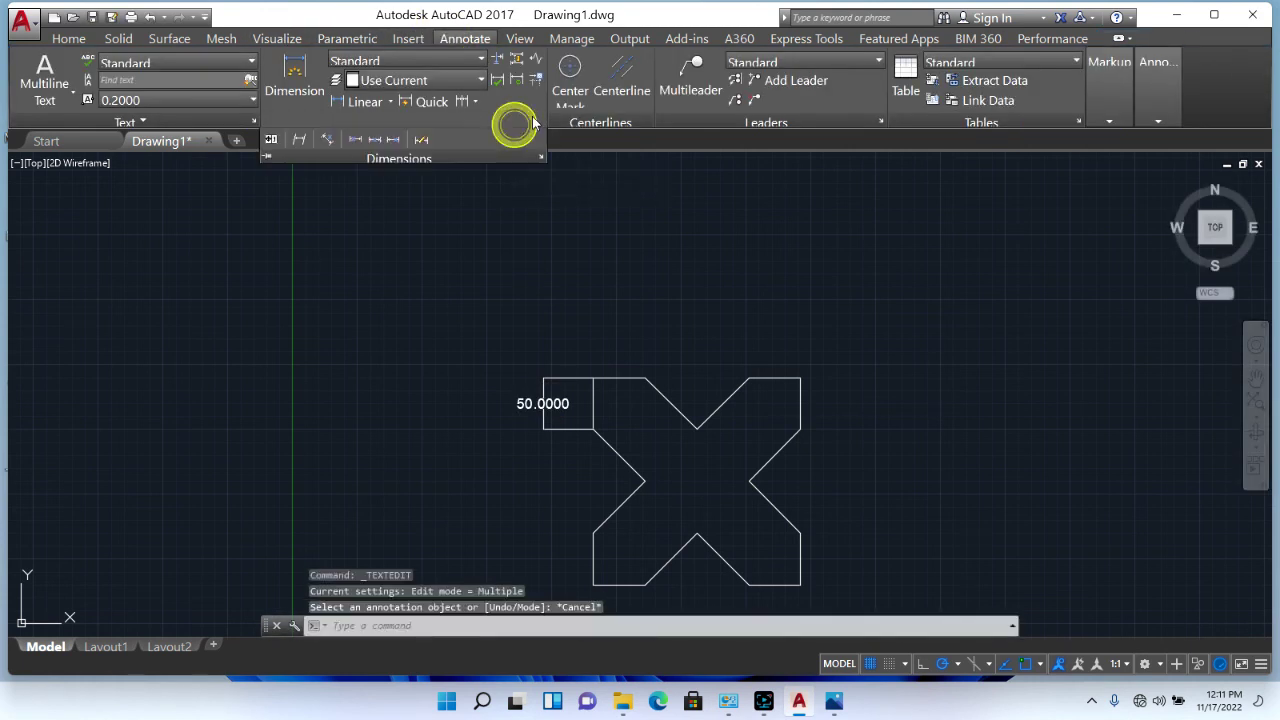
Lower the Standard dimension style's text height from 10 to 5
left_click(542, 158)
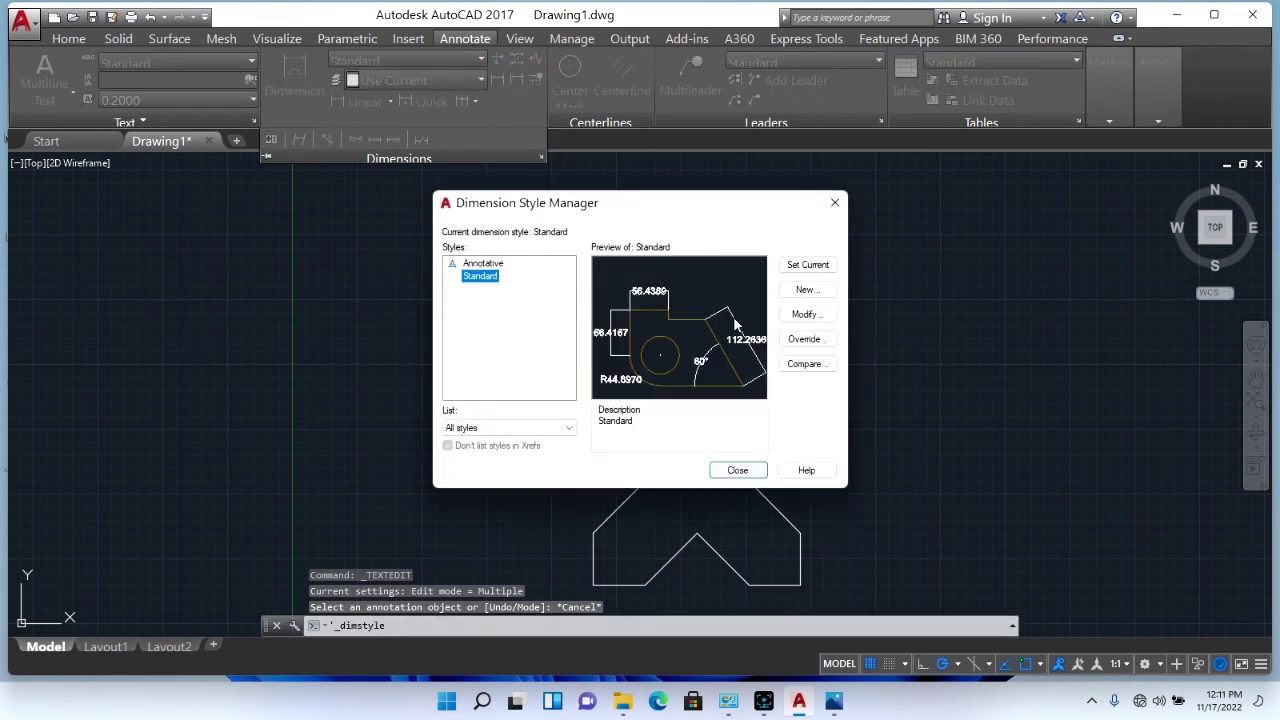
left_click(805, 315)
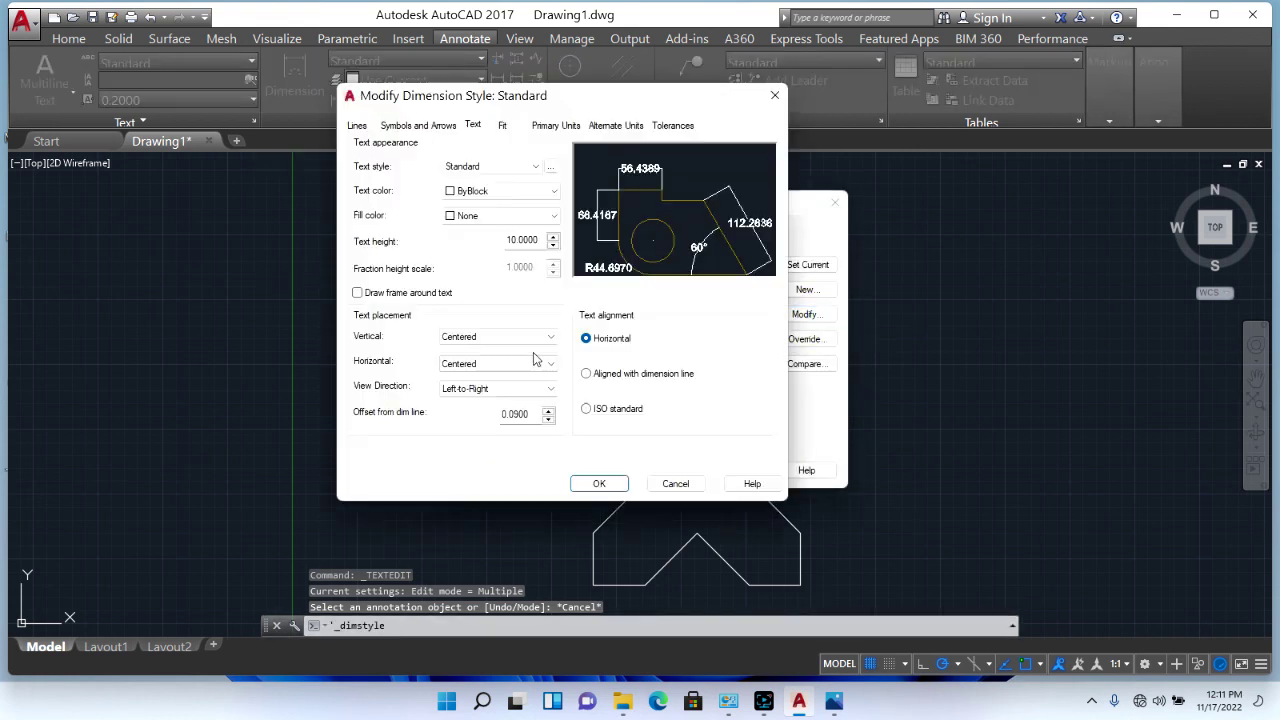
double_click(540, 240)
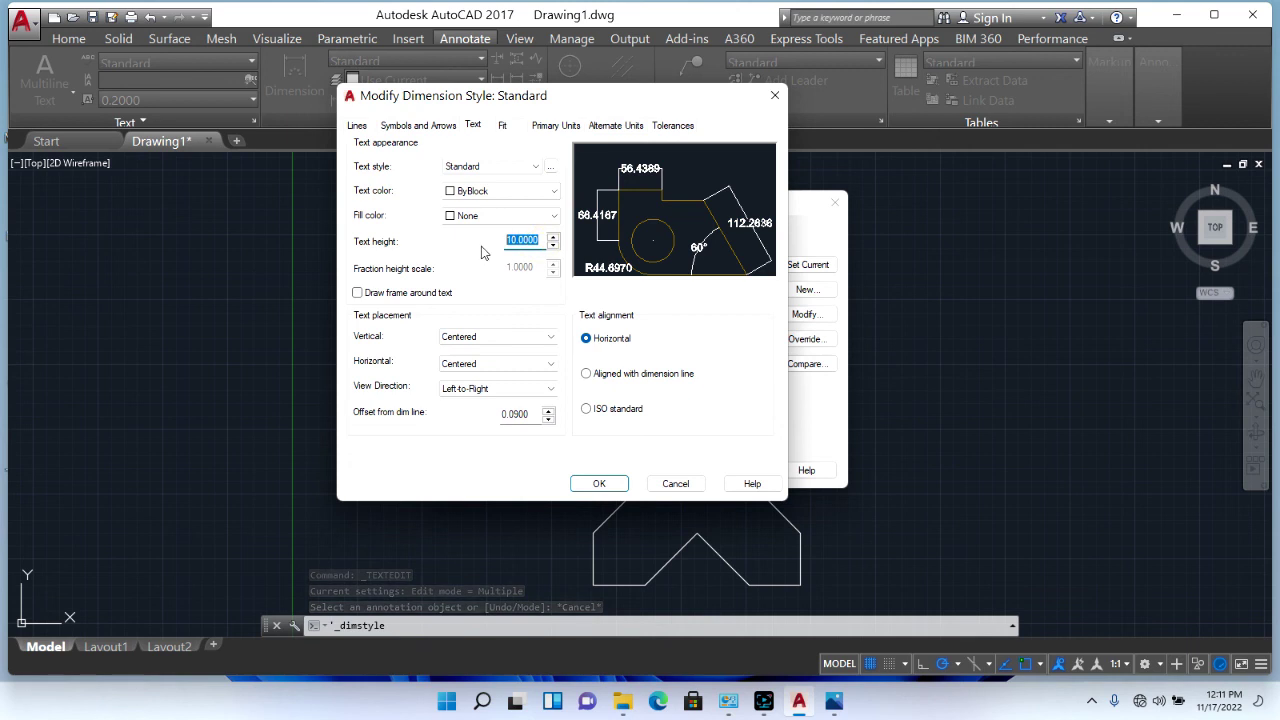
type("5")
left_click(537, 273)
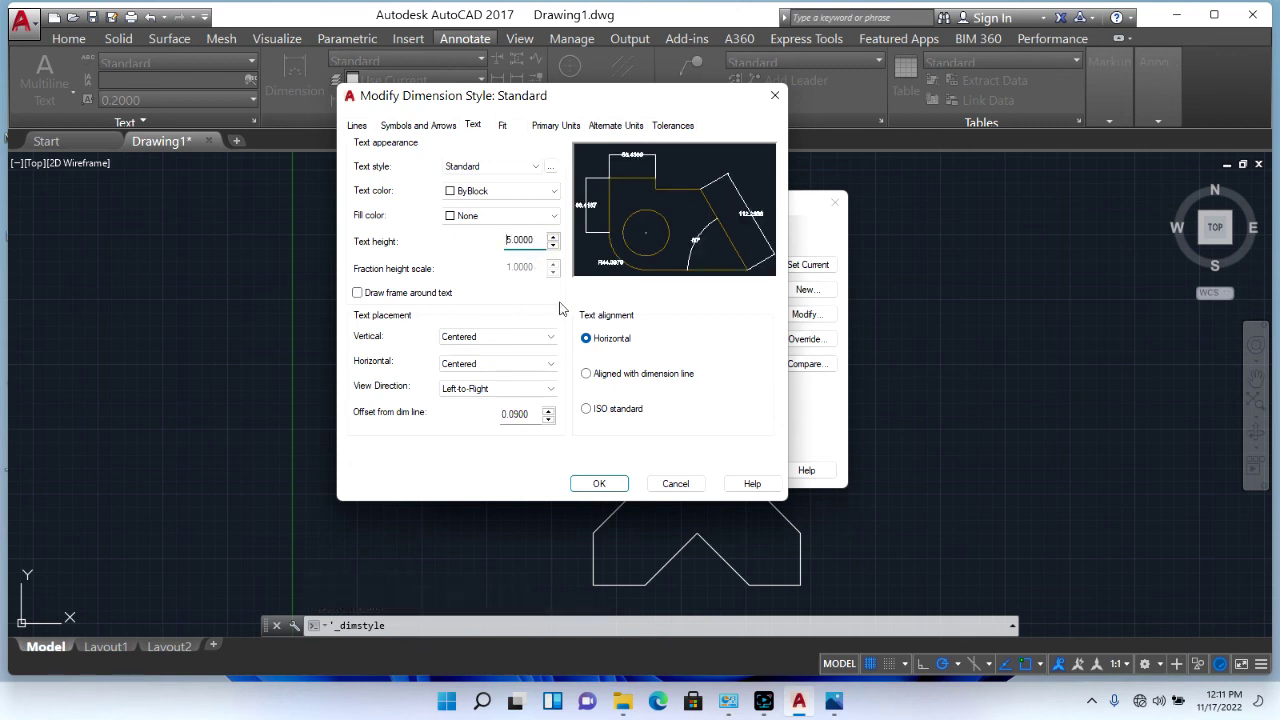
left_click(598, 483)
Set Standard as the current dimension style, close the manager, and zoom in on the smaller label
left_click(795, 339)
left_click(686, 524)
left_click(800, 264)
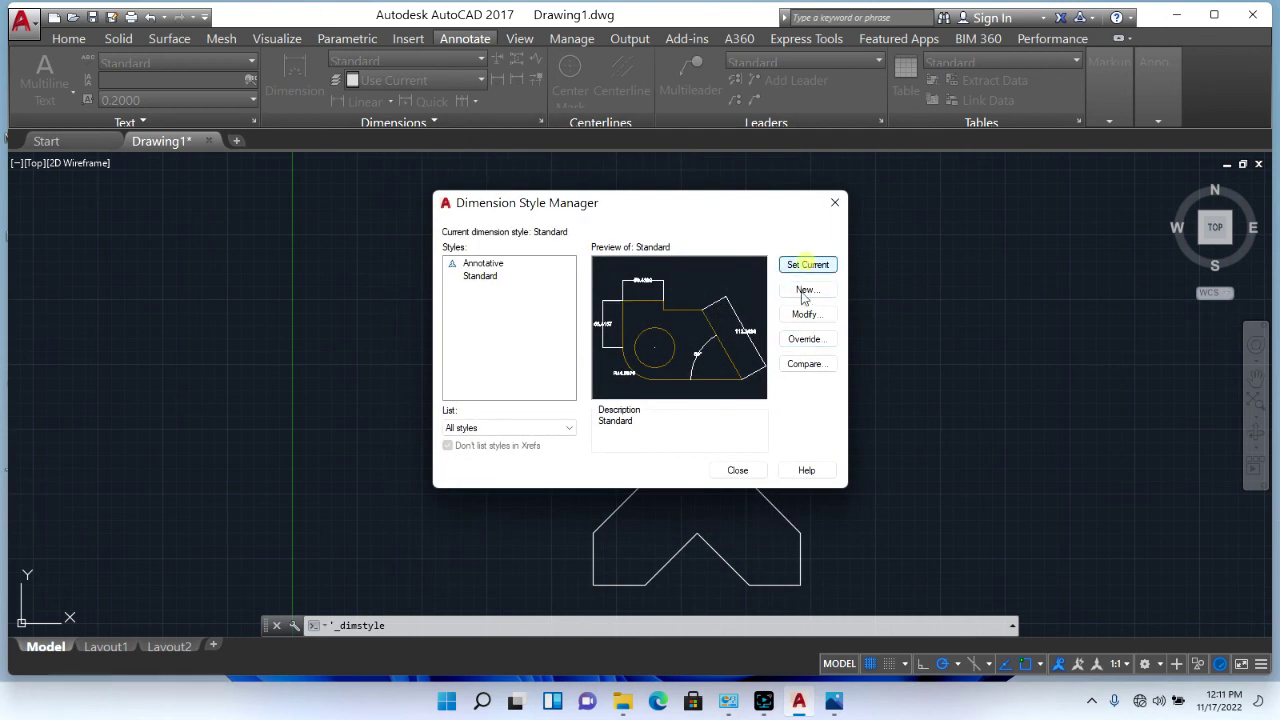
left_click(737, 470)
scroll(694, 471, "down", 3)
scroll(693, 470, "up", 3)
scroll(751, 543, "up", 2)
scroll(563, 293, "up", 2)
scroll(654, 429, "up", 2)
scroll(457, 329, "up", 2)
scroll(270, 245, "up", 1)
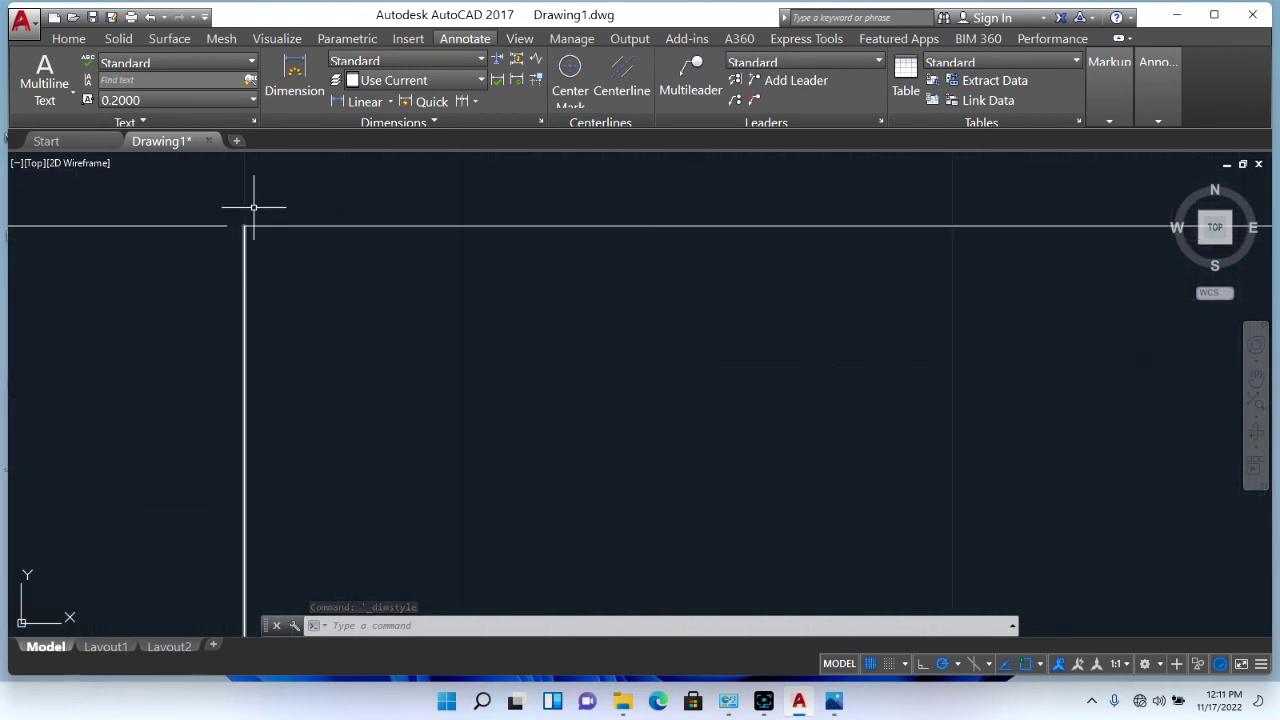
Add a 50.0000 linear dimension on the X's top-left arm, from the top-edge corner to the inner corner
scroll(577, 287, "down", 5)
scroll(605, 292, "down", 3)
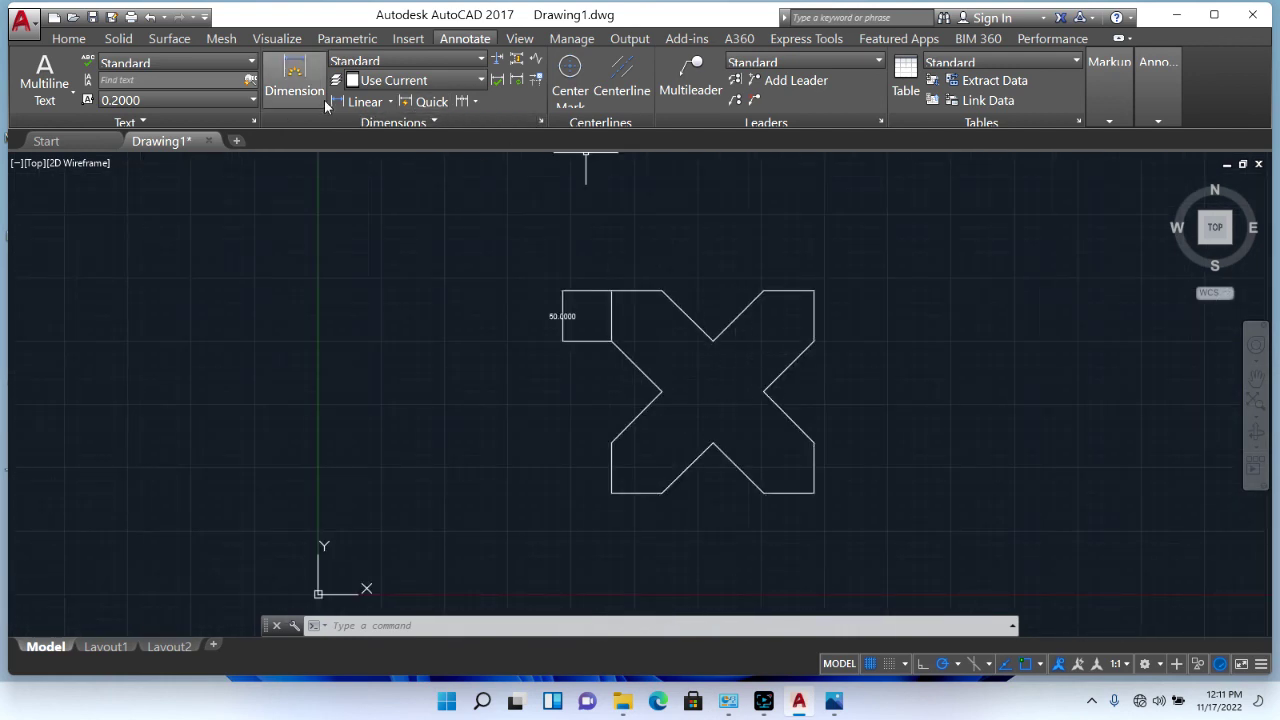
left_click(358, 101)
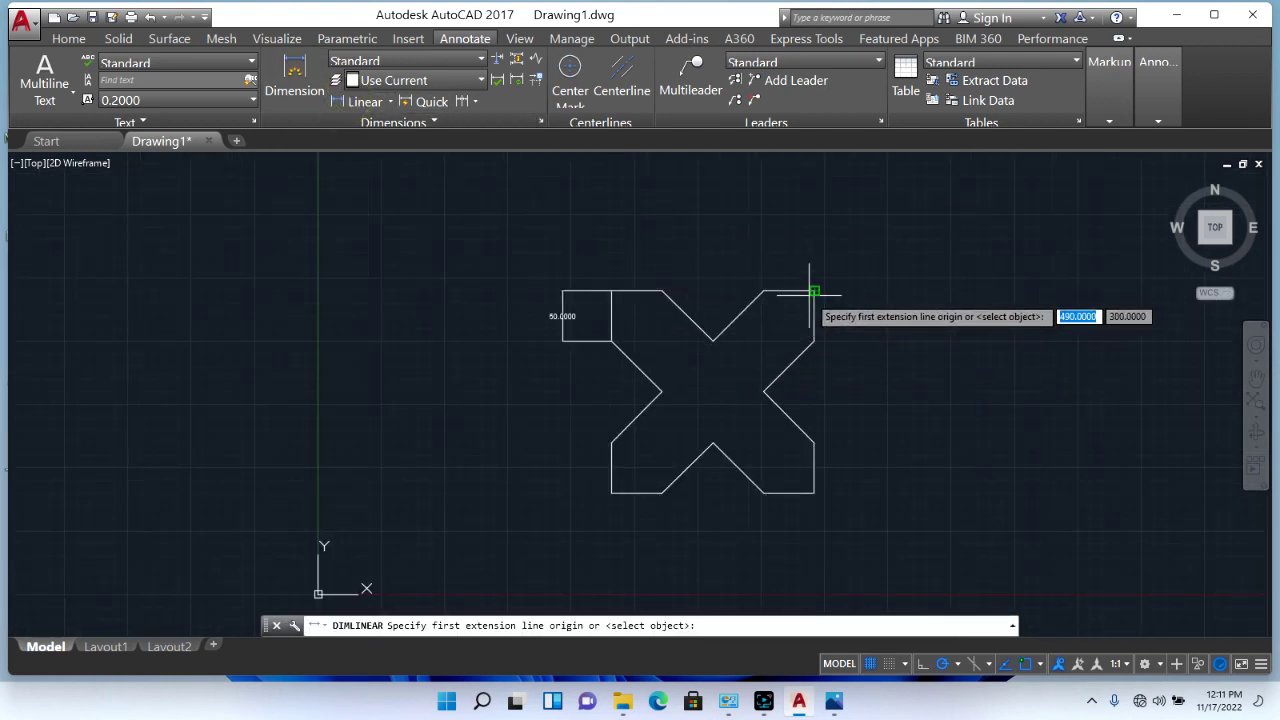
left_click(661, 291)
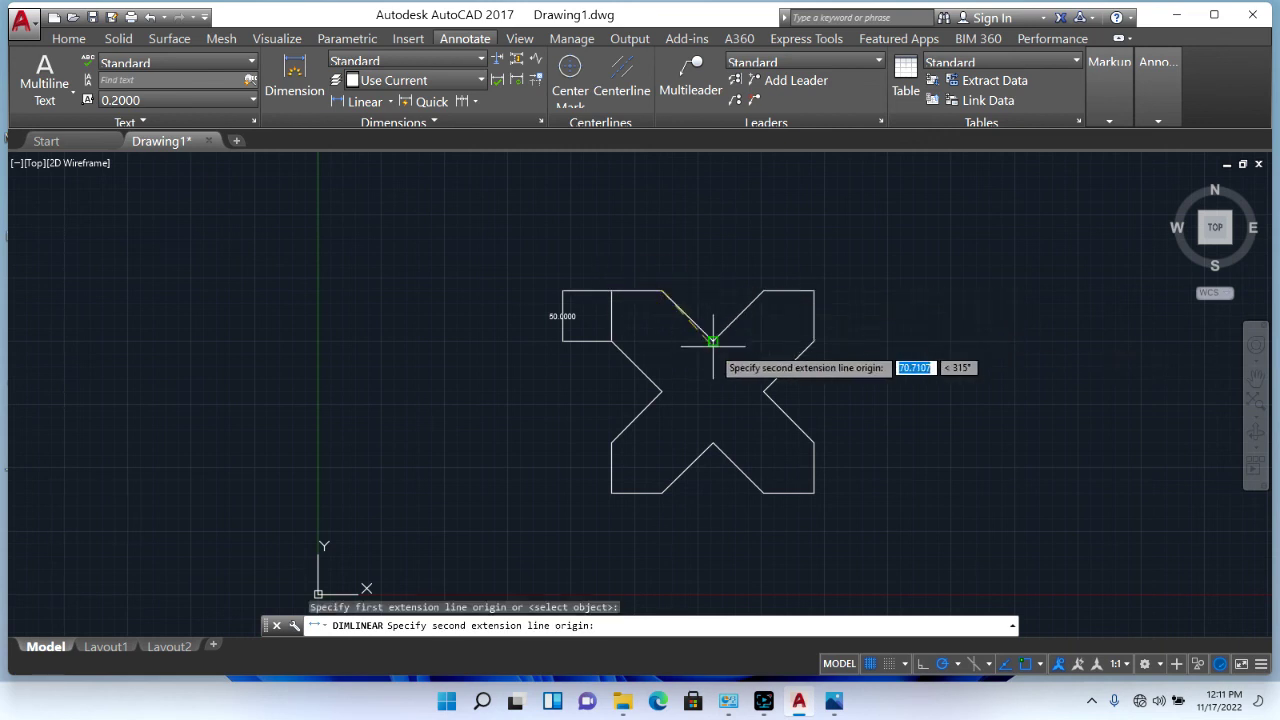
left_click(710, 339)
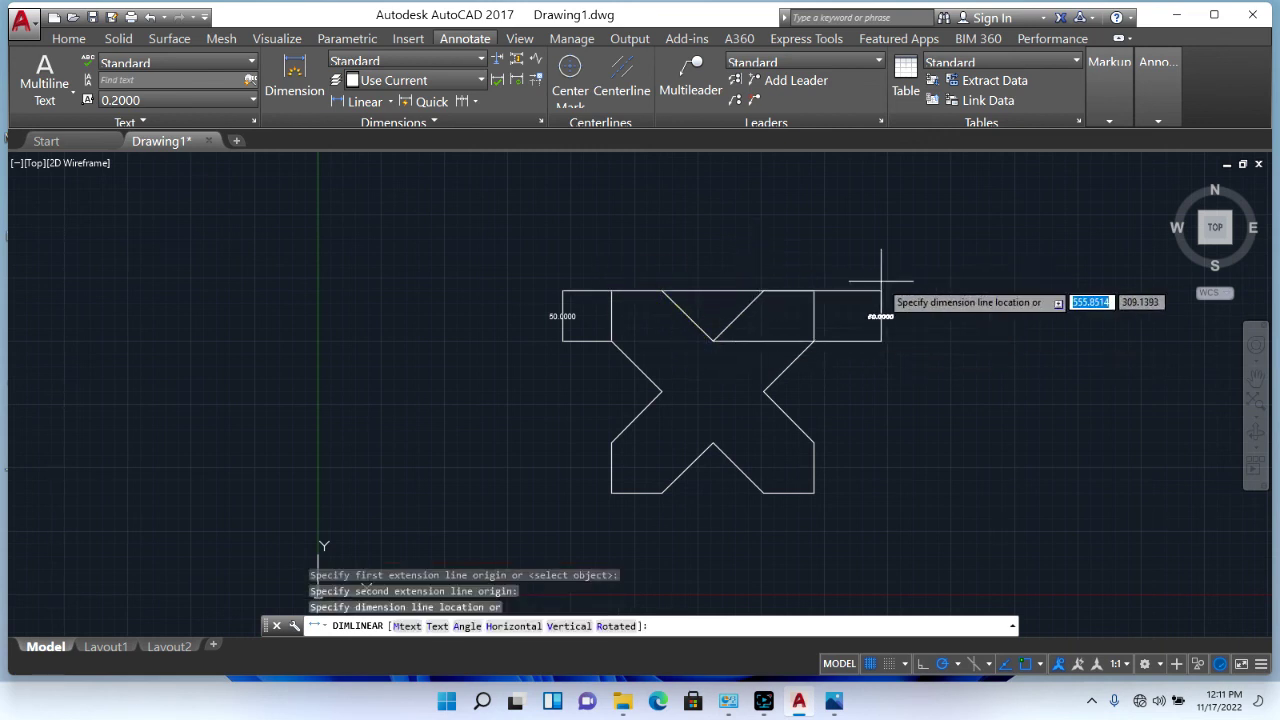
left_click(657, 337)
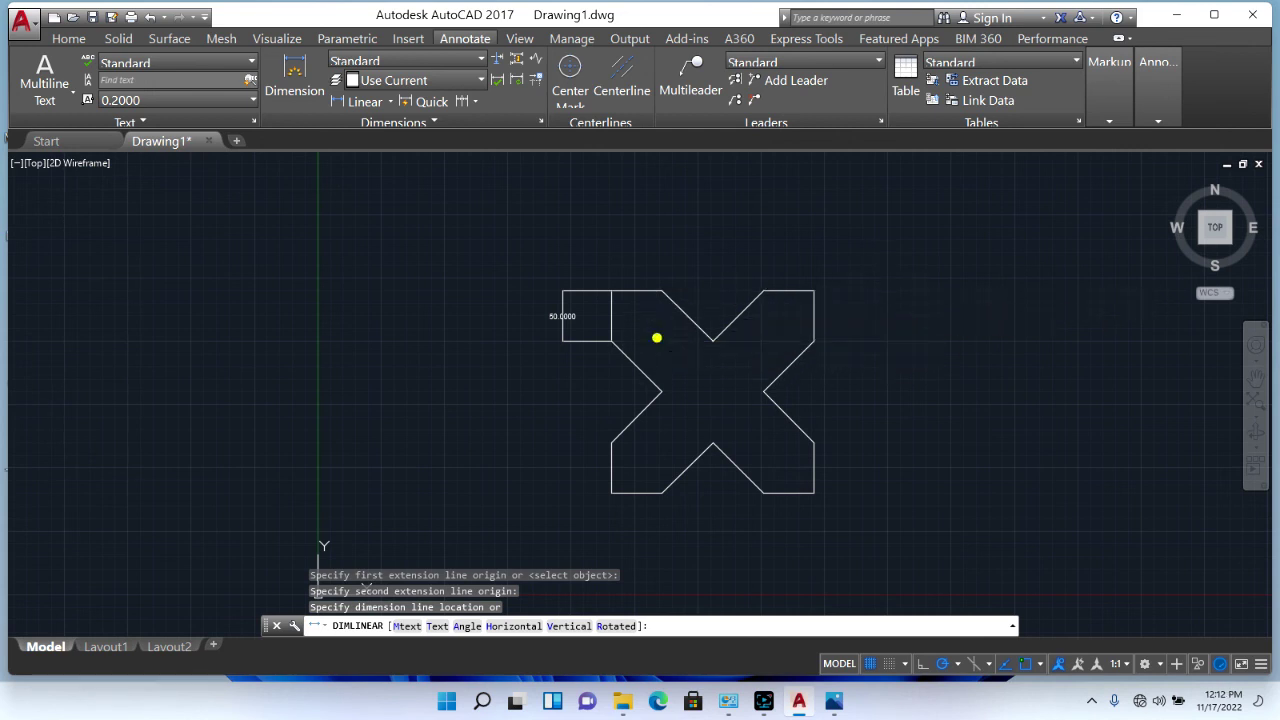
scroll(659, 310, "up", 5)
scroll(657, 310, "up", 6)
scroll(660, 306, "down", 8)
scroll(663, 306, "down", 5)
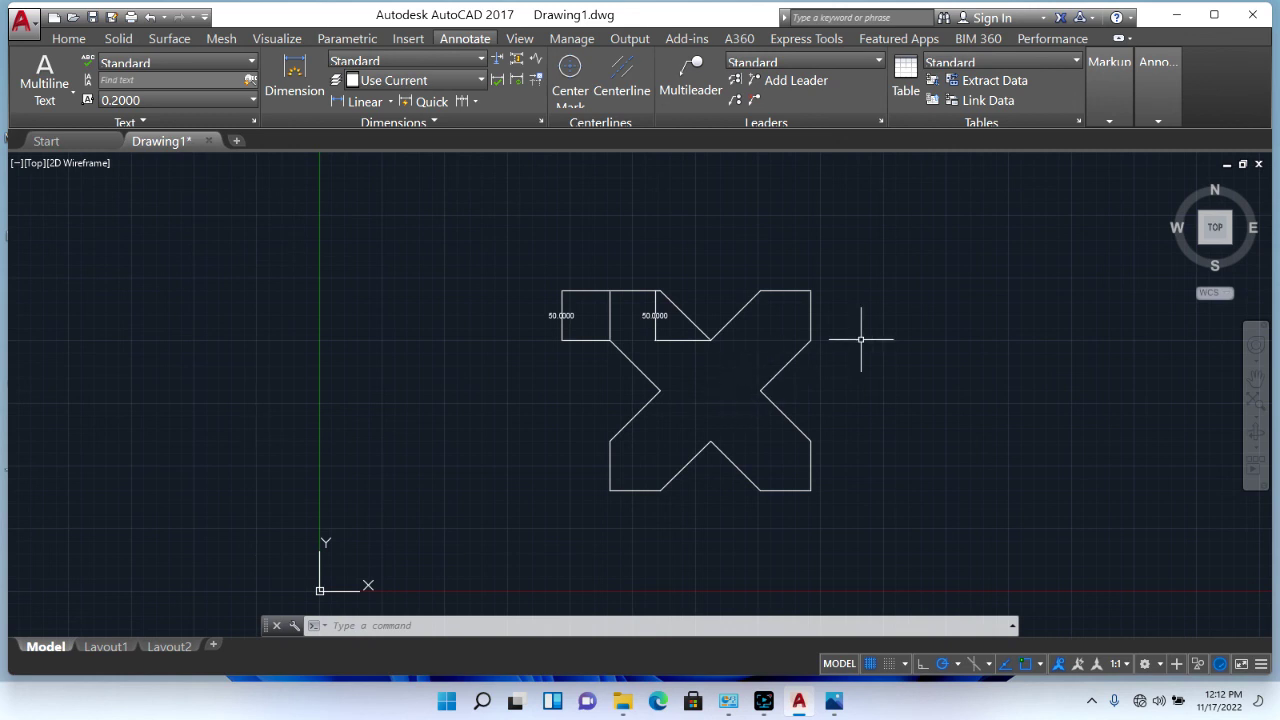
Add a 50.0000 linear dimension on the right arm, from the inner corner to the upper corner
left_click(362, 101)
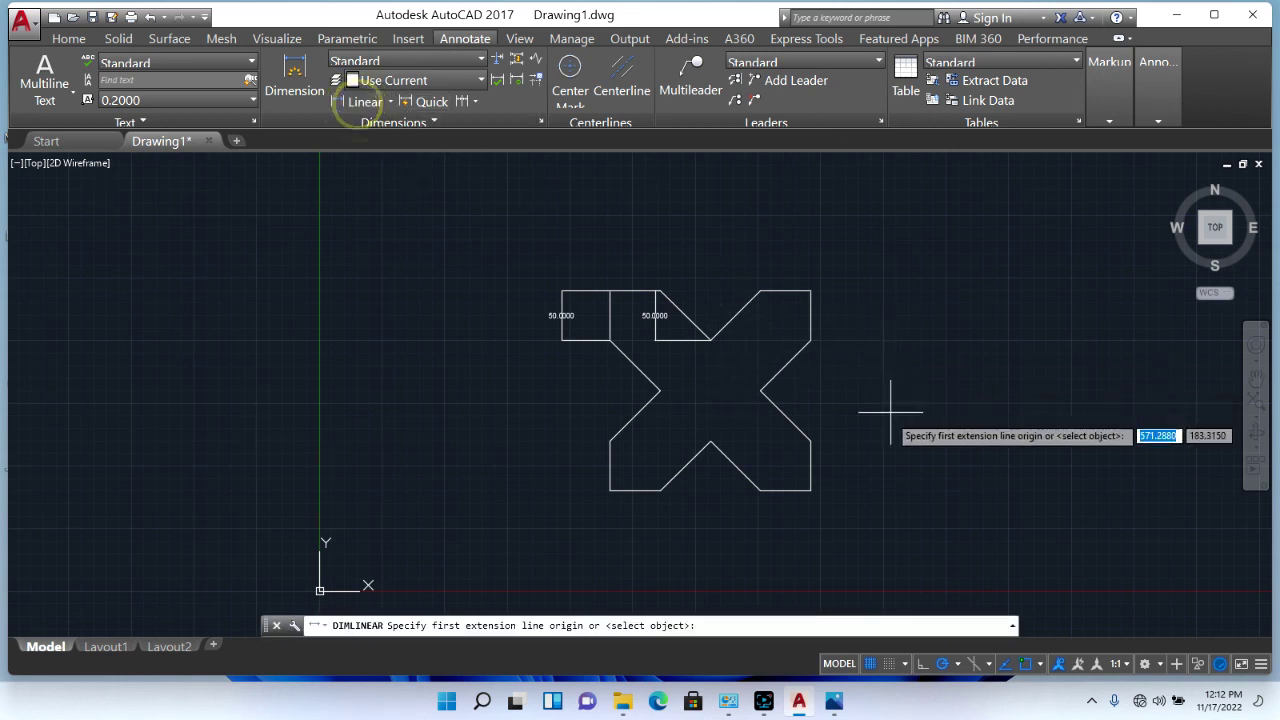
left_click(761, 390)
left_click(810, 341)
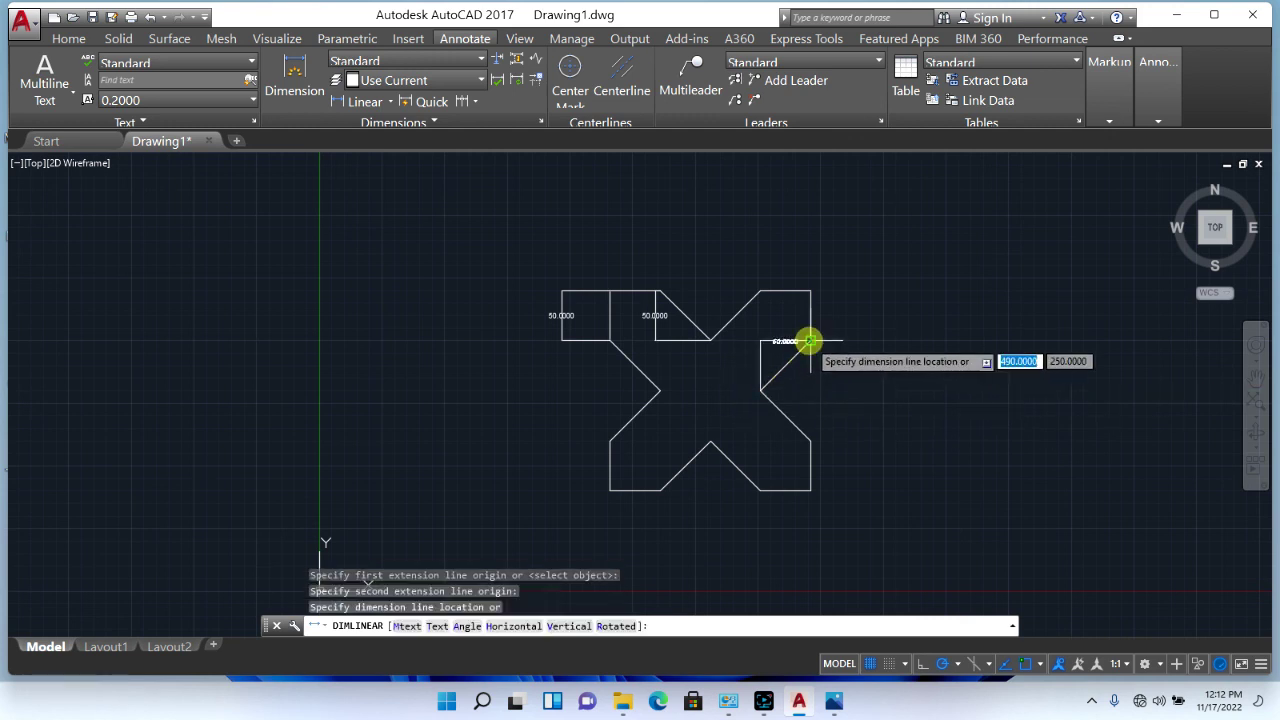
left_click(880, 392)
scroll(885, 380, "up", 5)
scroll(875, 360, "down", 6)
scroll(868, 355, "down", 2)
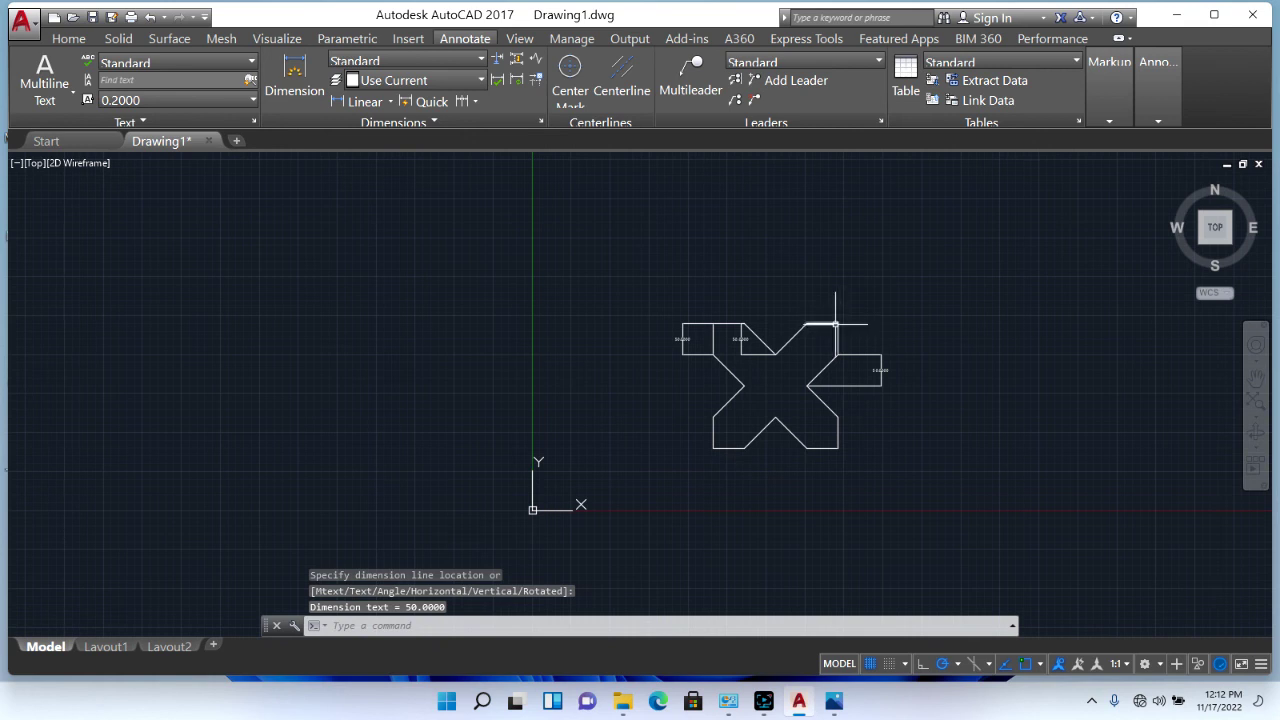